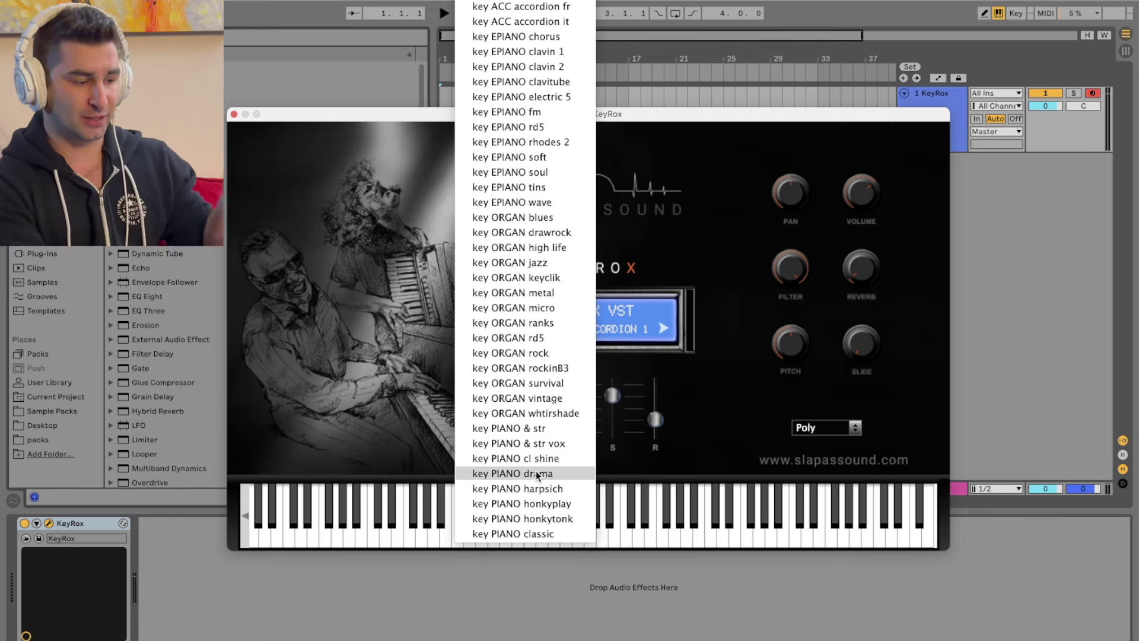
- Play a few notes with the Accordion 1 preset and lower the KeyRox track volume to -4.3
{"action": "left_click", "coordinate": [677, 169]}
{"action": "key", "text": "d"}
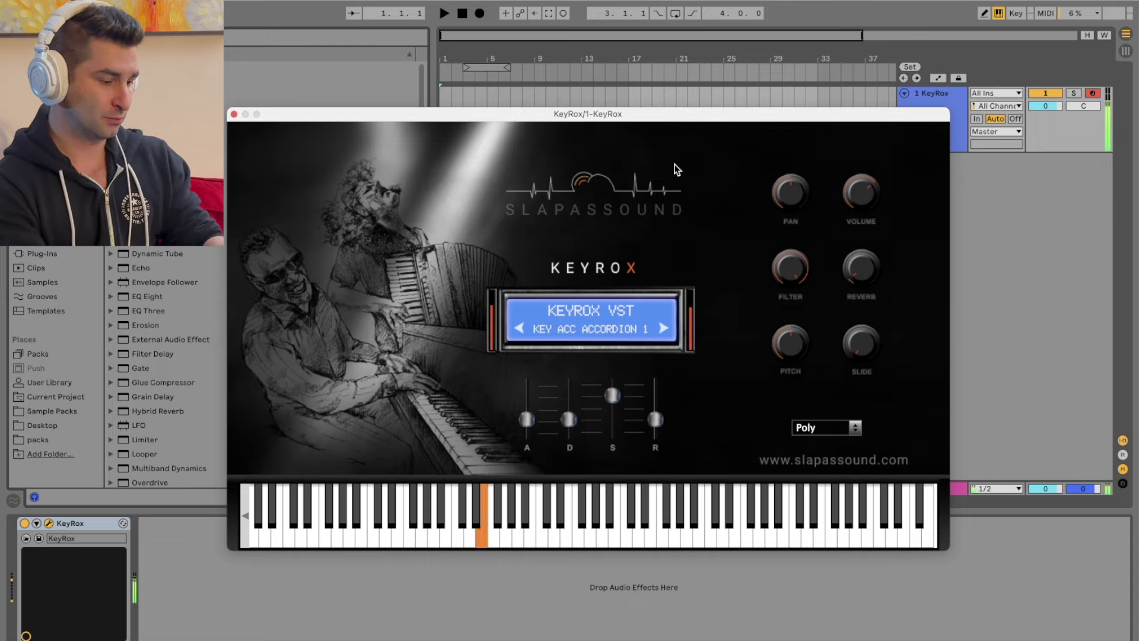
{"action": "key", "text": "a"}
{"action": "key", "text": "g"}
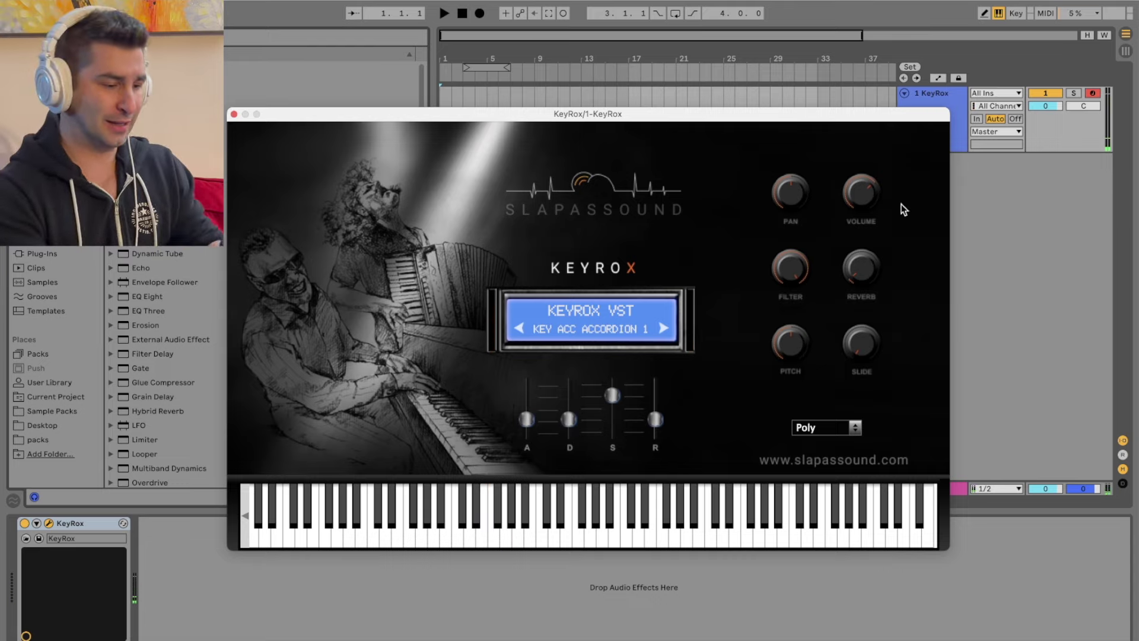
{"action": "left_click_drag", "start_coordinate": [1055, 107], "coordinate": [1055, 119]}
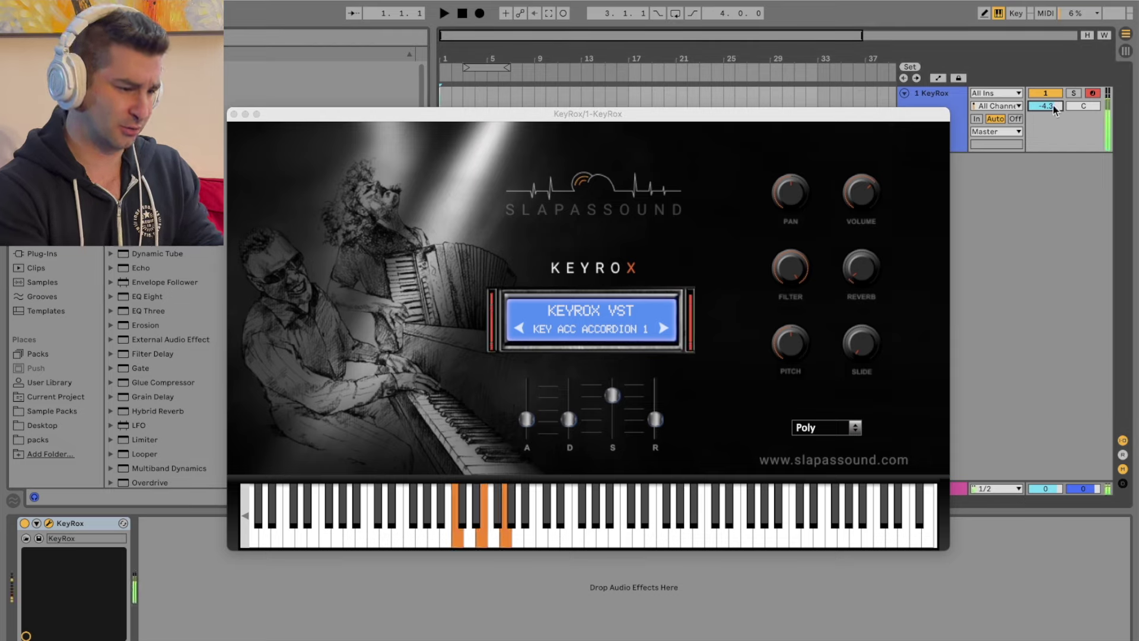
{"action": "left_click", "coordinate": [864, 205]}
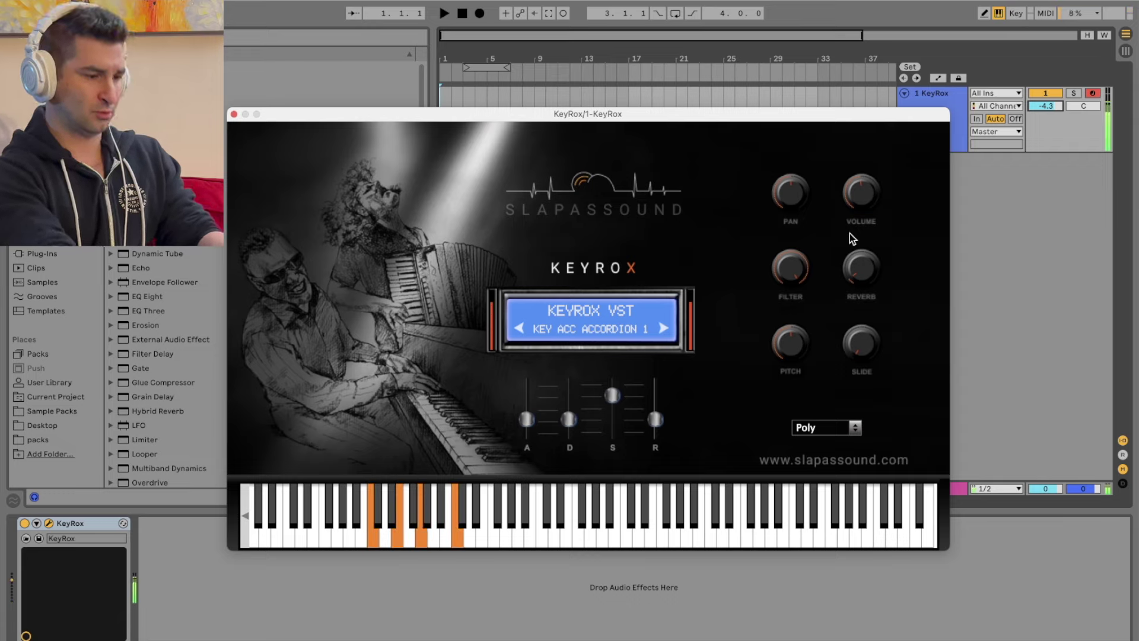
- Audition the remaining accordion presets in order: accordion 2, accordion 3, accordion fr and accordion it
{"action": "left_click", "coordinate": [663, 328]}
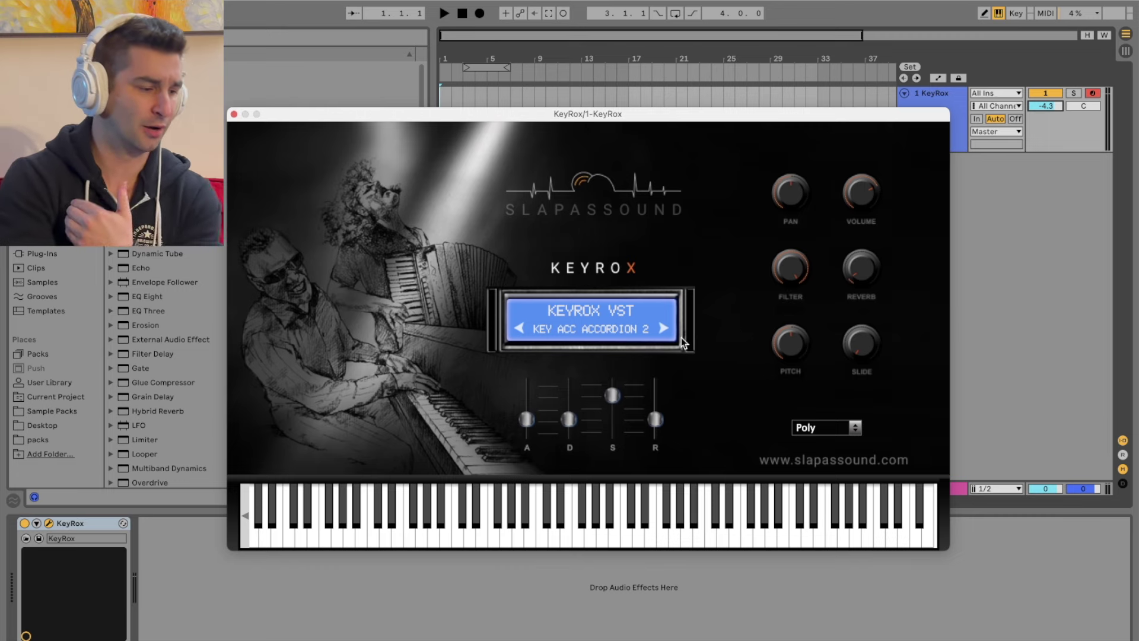
{"action": "left_click", "coordinate": [630, 331]}
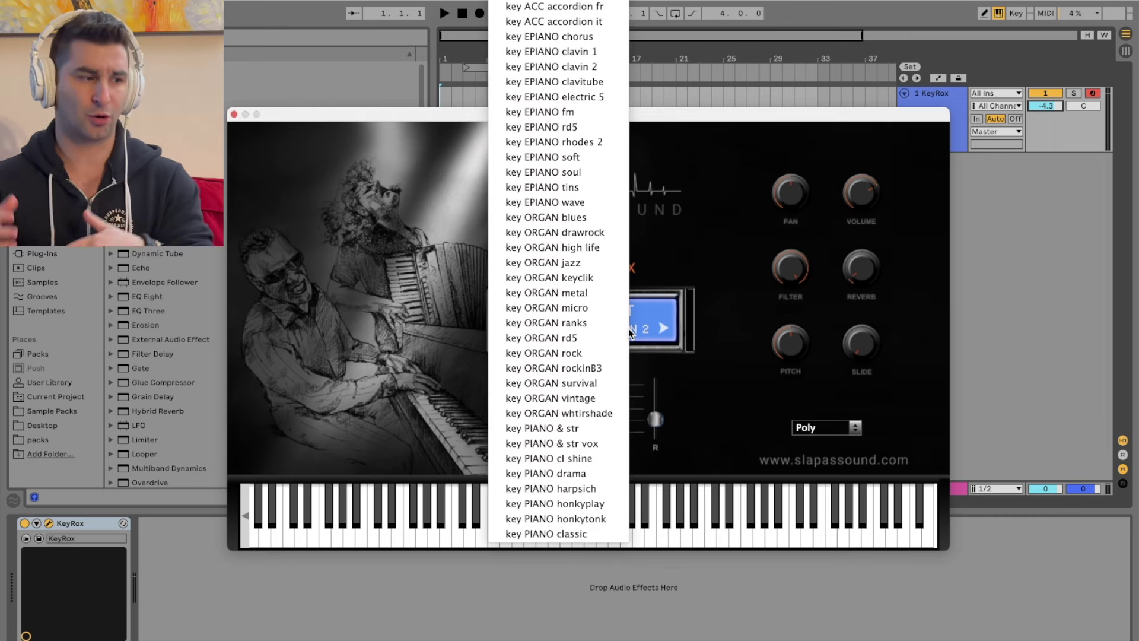
{"action": "left_click", "coordinate": [721, 180]}
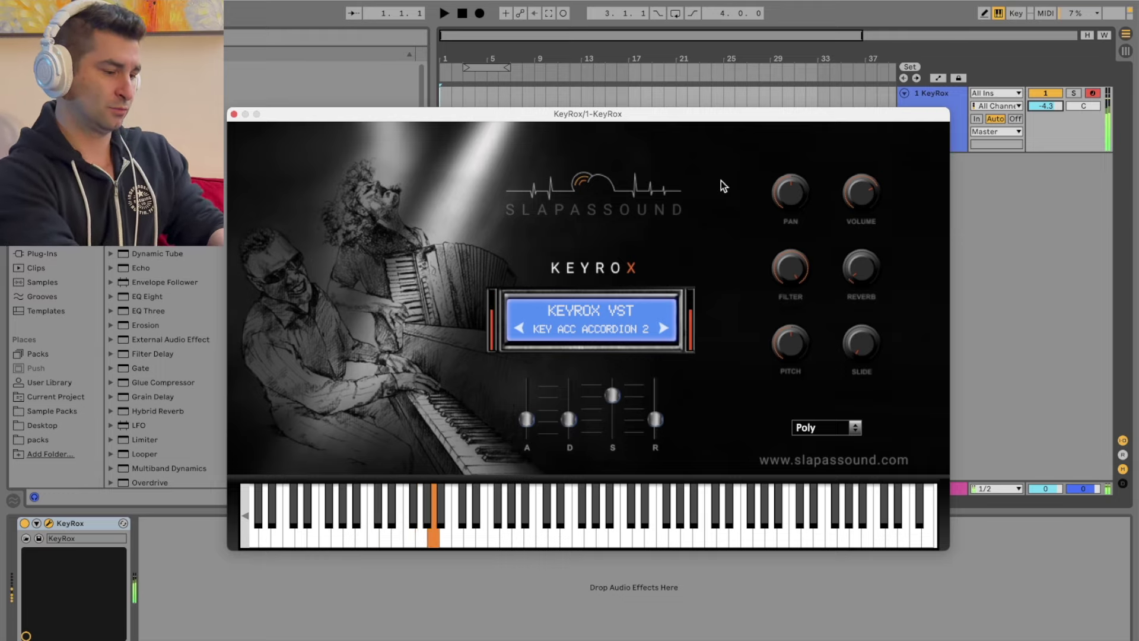
{"action": "left_click", "coordinate": [664, 328]}
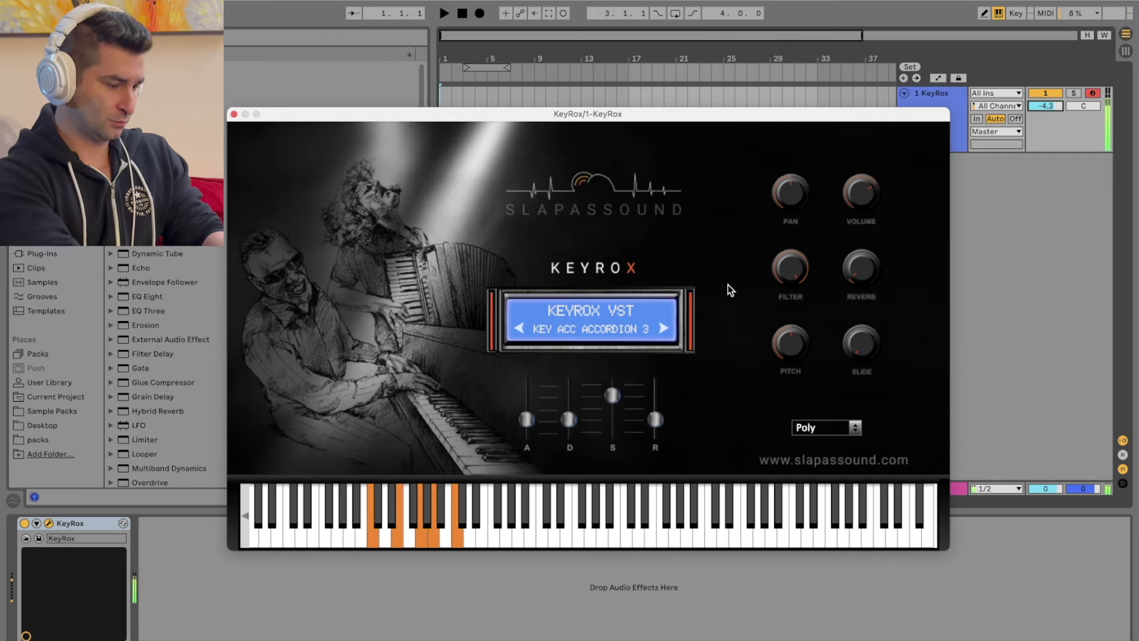
{"action": "left_click", "coordinate": [663, 328]}
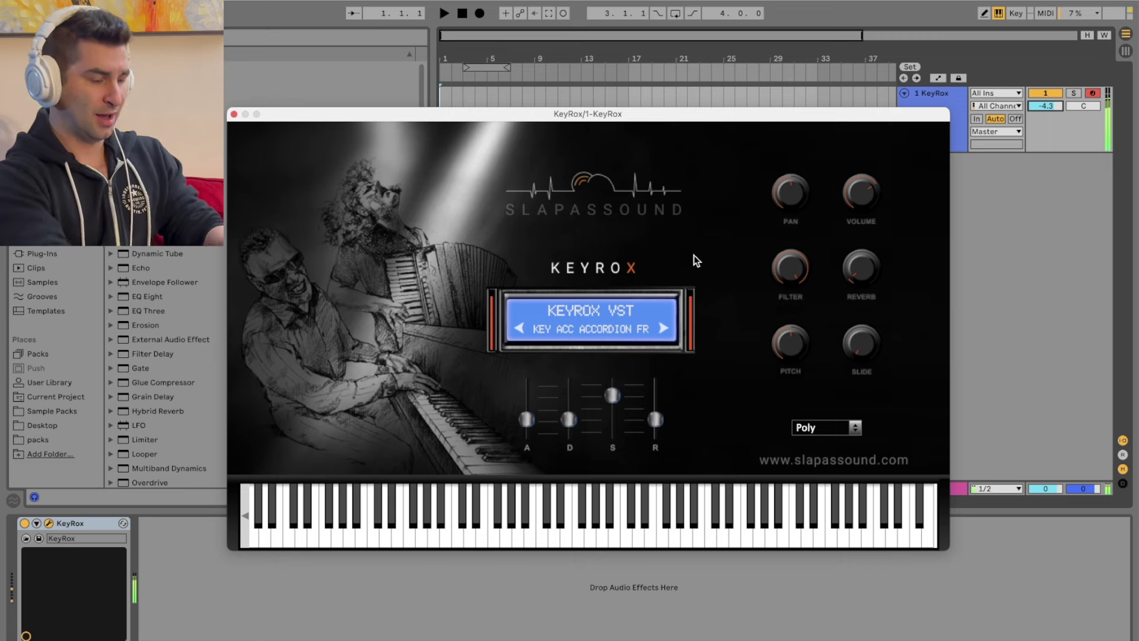
{"action": "left_click", "coordinate": [631, 332]}
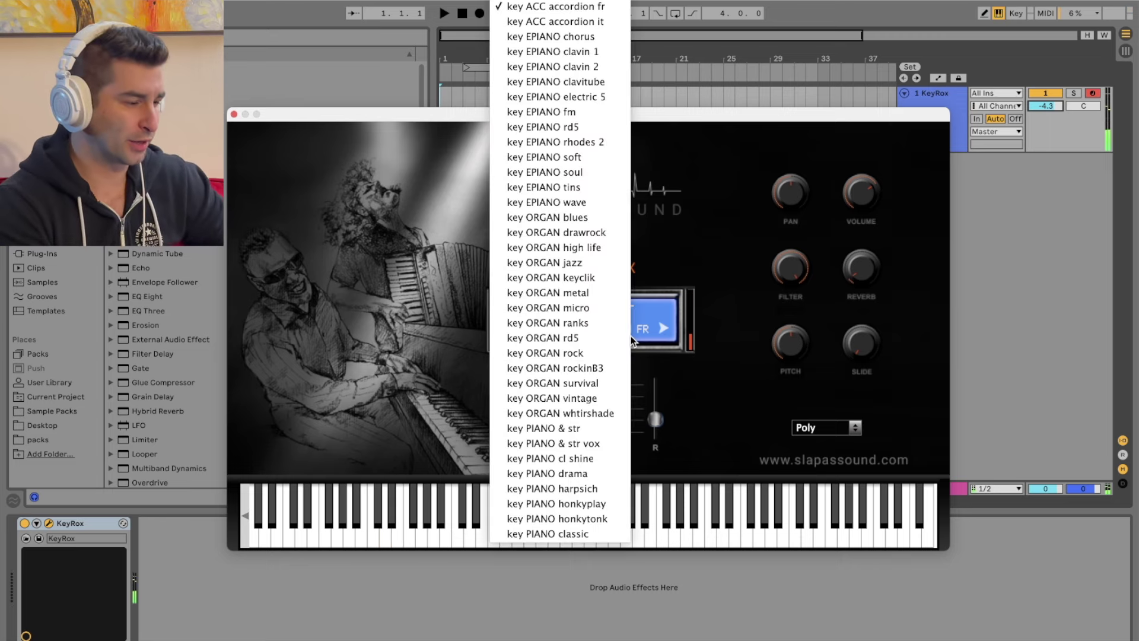
{"action": "left_click", "coordinate": [612, 22]}
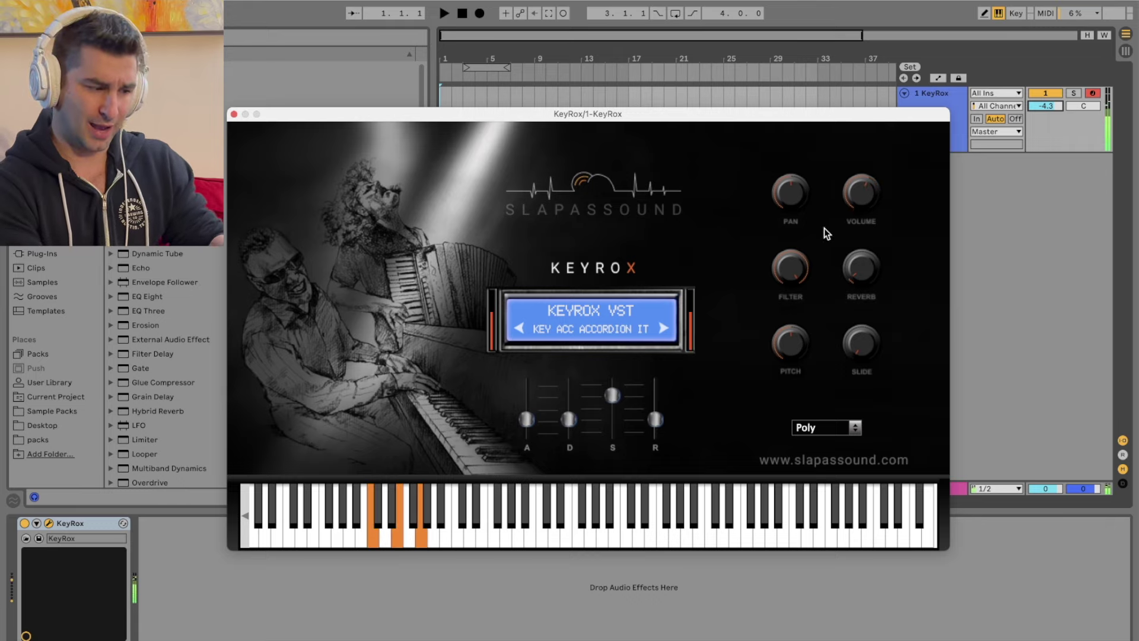
{"action": "double_click", "coordinate": [184, 311]}
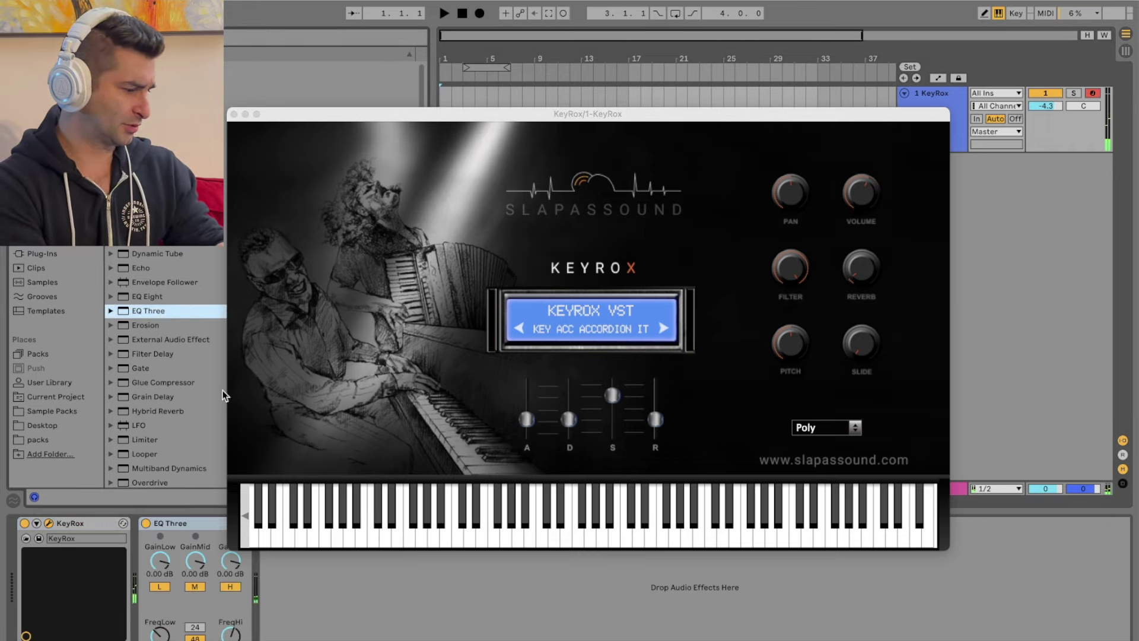
{"action": "left_click", "coordinate": [169, 524]}
{"action": "key", "text": "Delete"}
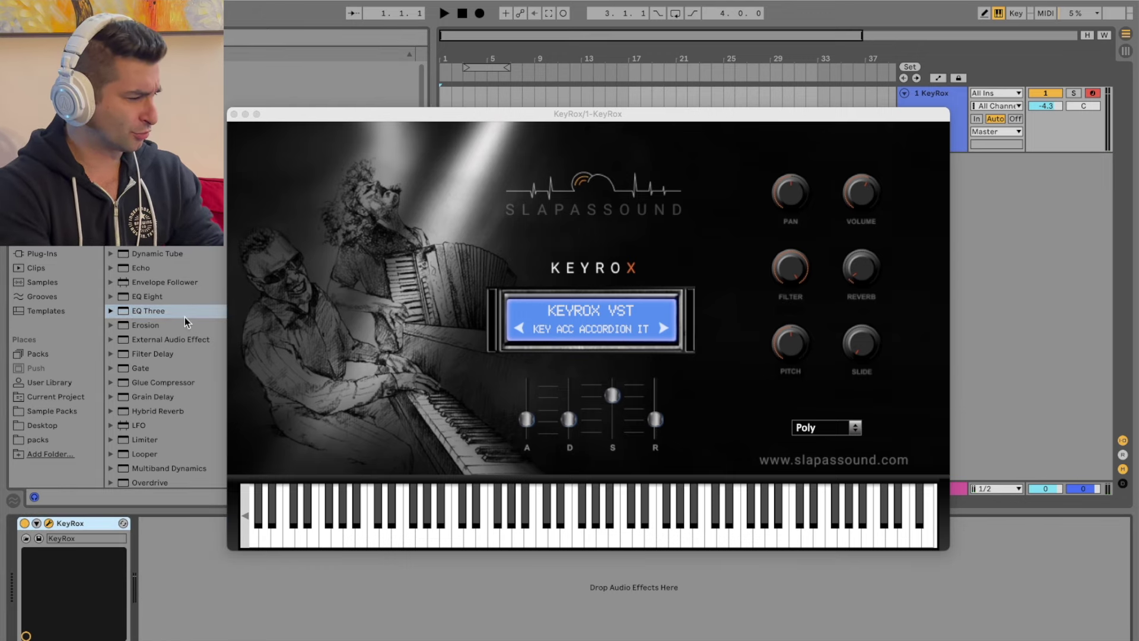
- Try an EQ Eight high cut at about 6.12 kHz on the KeyRox track, and remove the EQ
{"action": "double_click", "coordinate": [173, 298]}
{"action": "left_click_drag", "start_coordinate": [440, 114], "coordinate": [571, 18]}
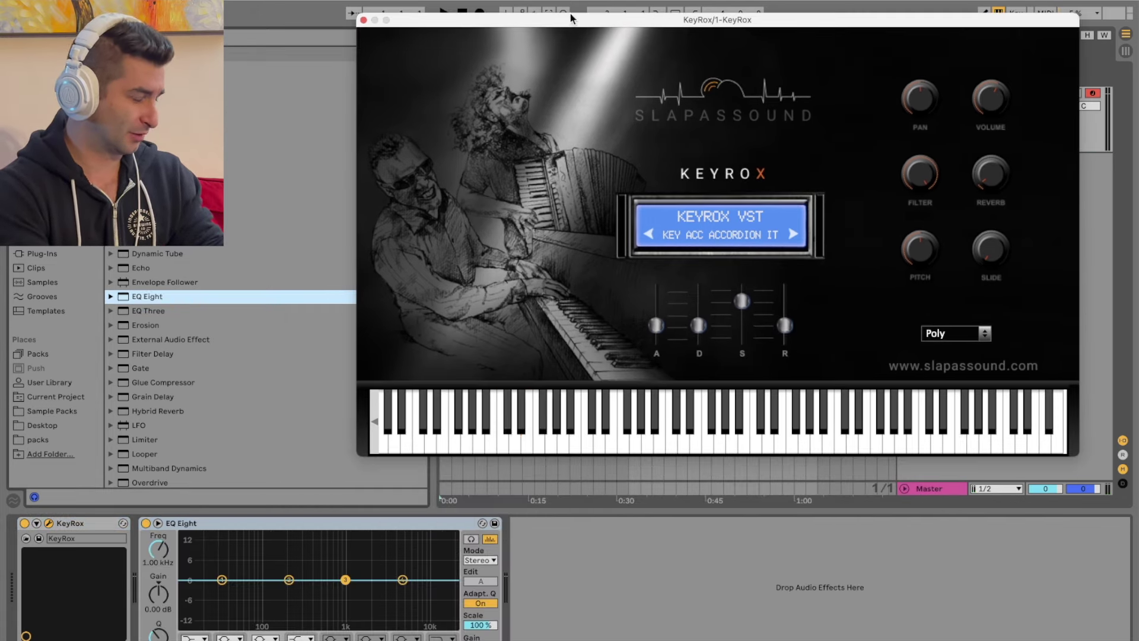
{"action": "left_click", "coordinate": [442, 638]}
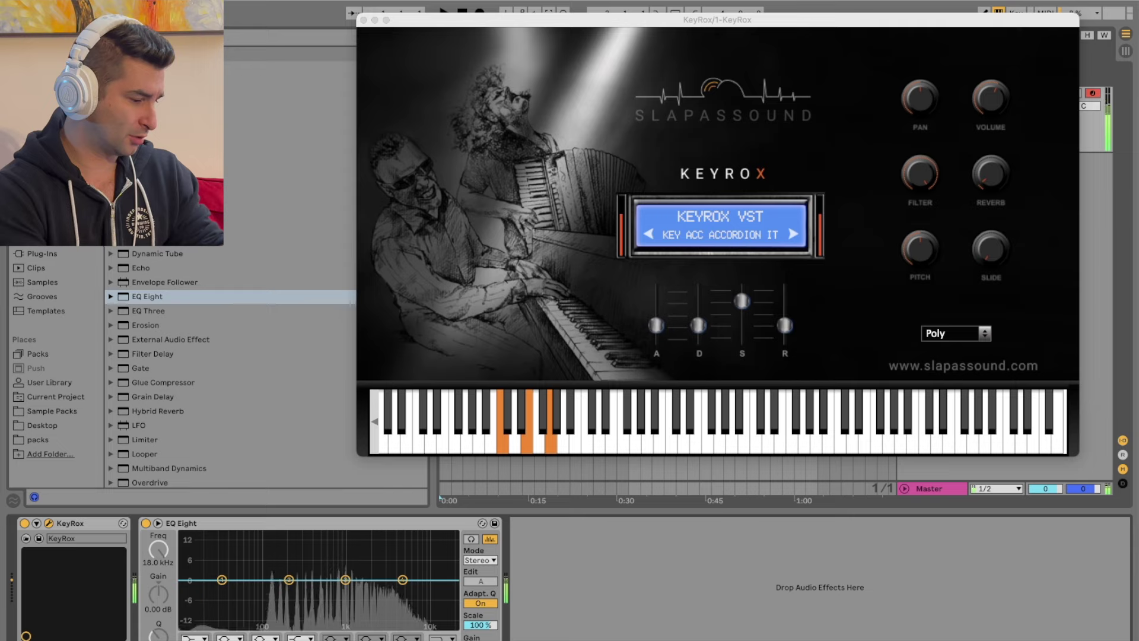
{"action": "left_click", "coordinate": [442, 639]}
{"action": "left_click_drag", "start_coordinate": [446, 592], "coordinate": [411, 597]}
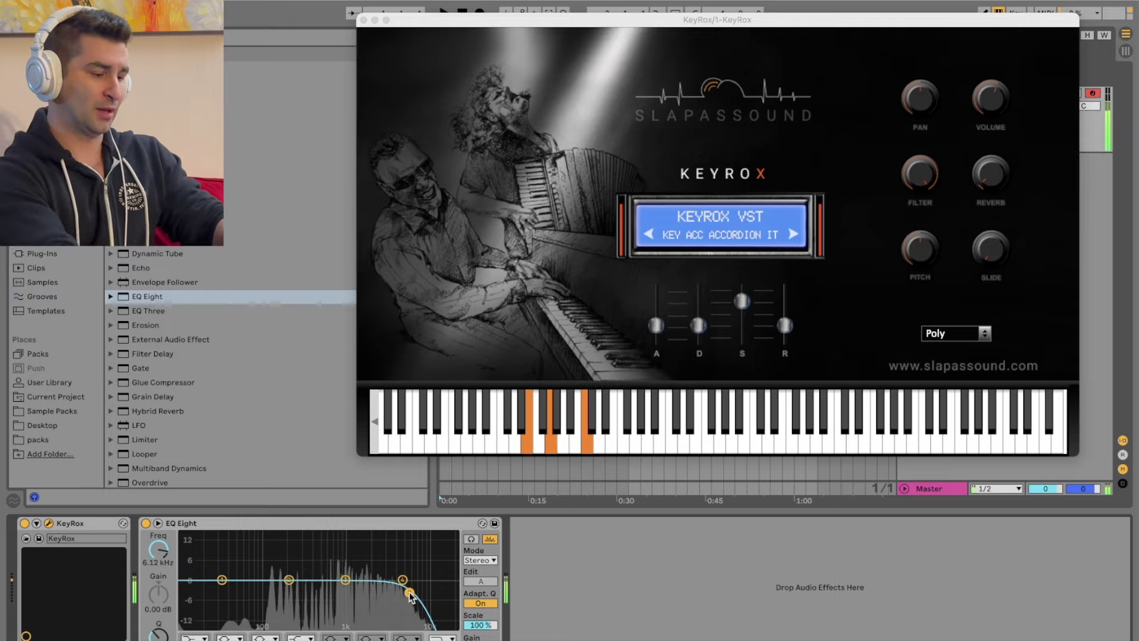
{"action": "left_click", "coordinate": [394, 524]}
{"action": "key", "text": "Delete"}
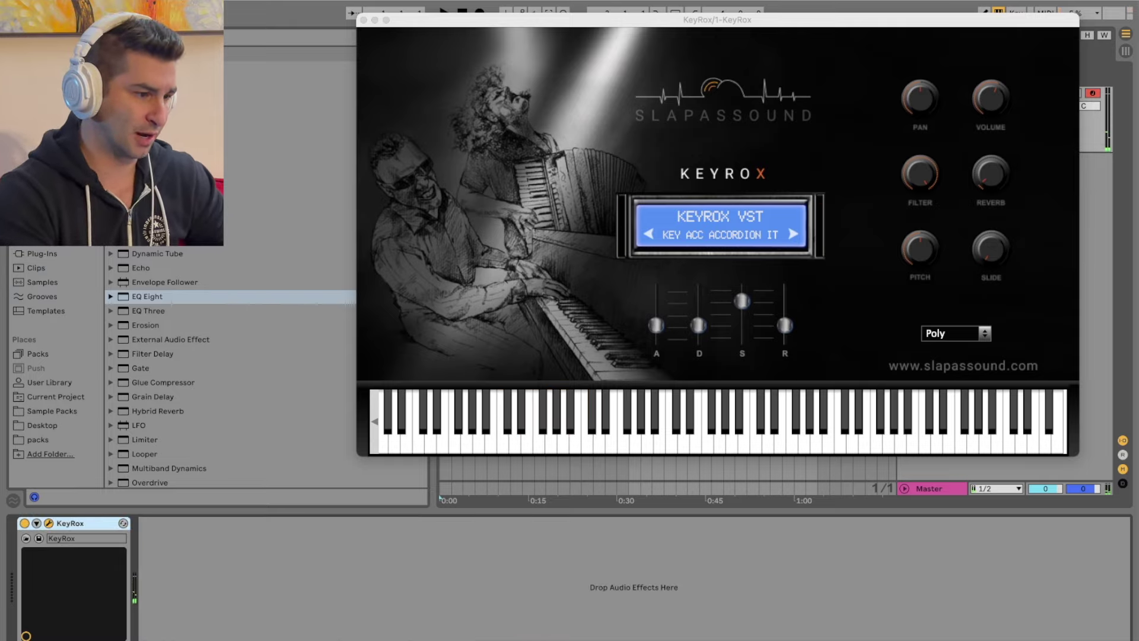
- Audition the electric piano presets from EPIANO chorus through clavin 2 and clavitube to electric 5
{"action": "left_click_drag", "start_coordinate": [786, 24], "coordinate": [665, 79]}
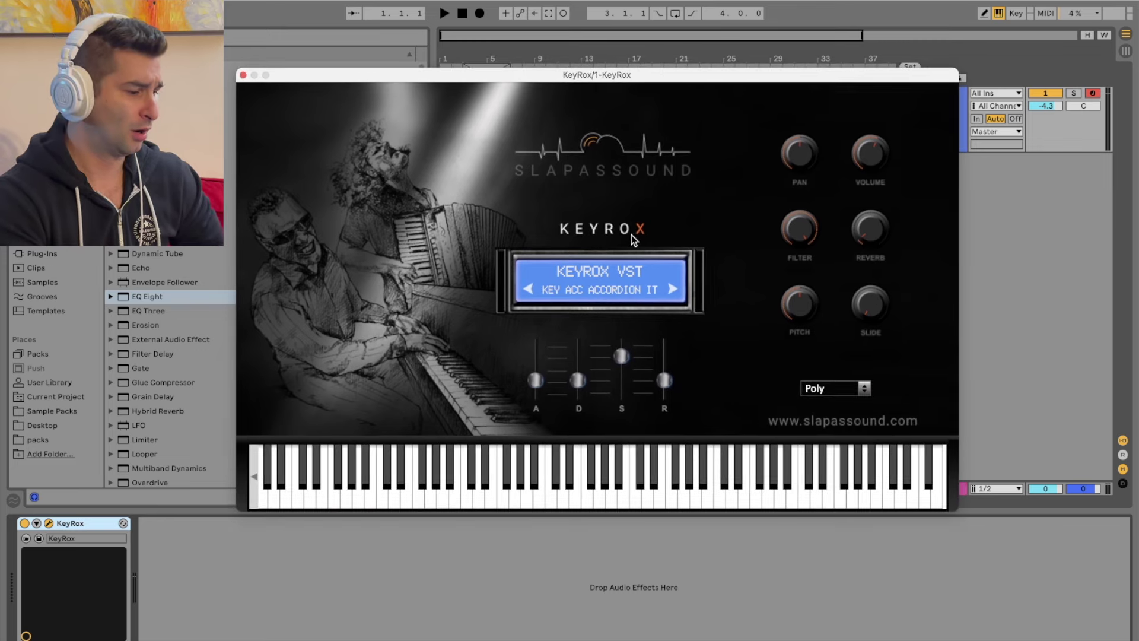
{"action": "left_click", "coordinate": [599, 292]}
{"action": "left_click", "coordinate": [591, 183]}
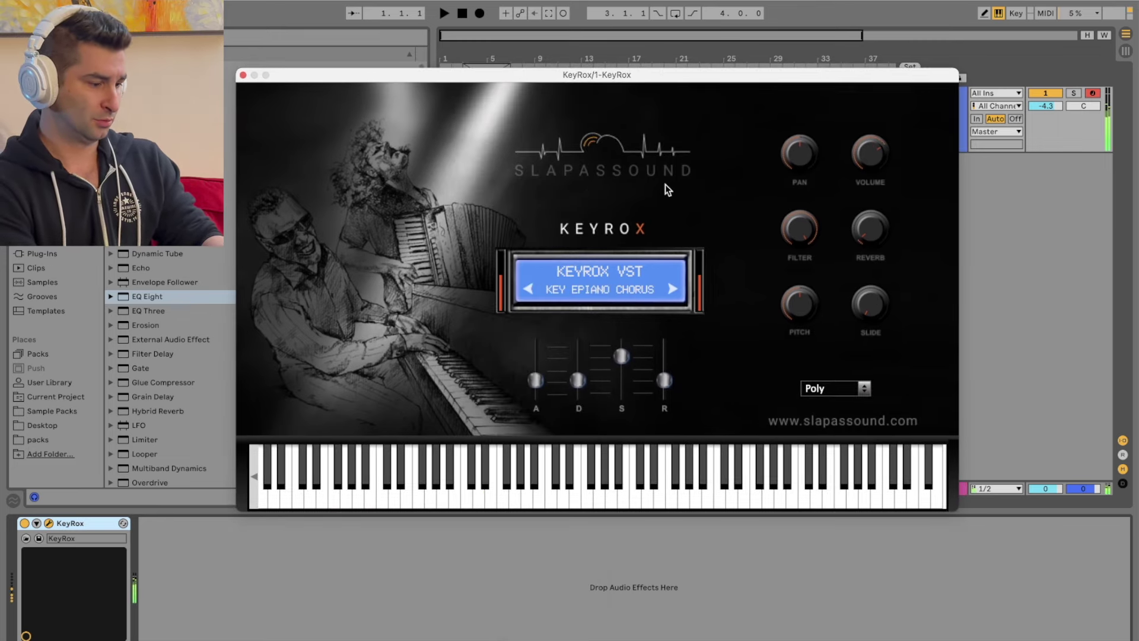
{"action": "left_click", "coordinate": [673, 291]}
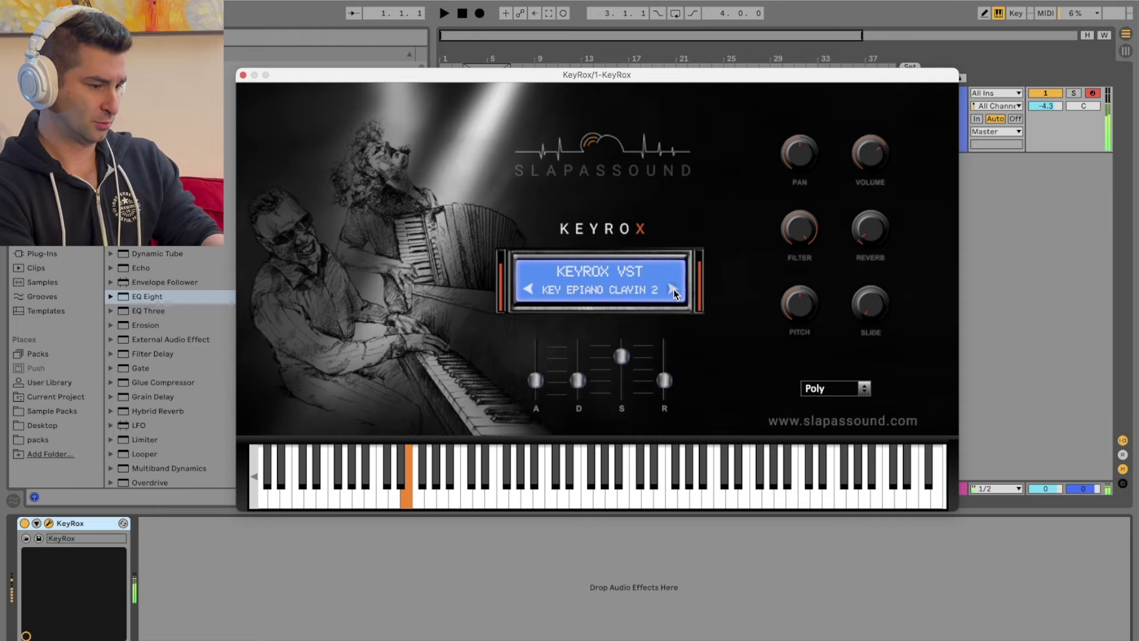
{"action": "left_click", "coordinate": [674, 290]}
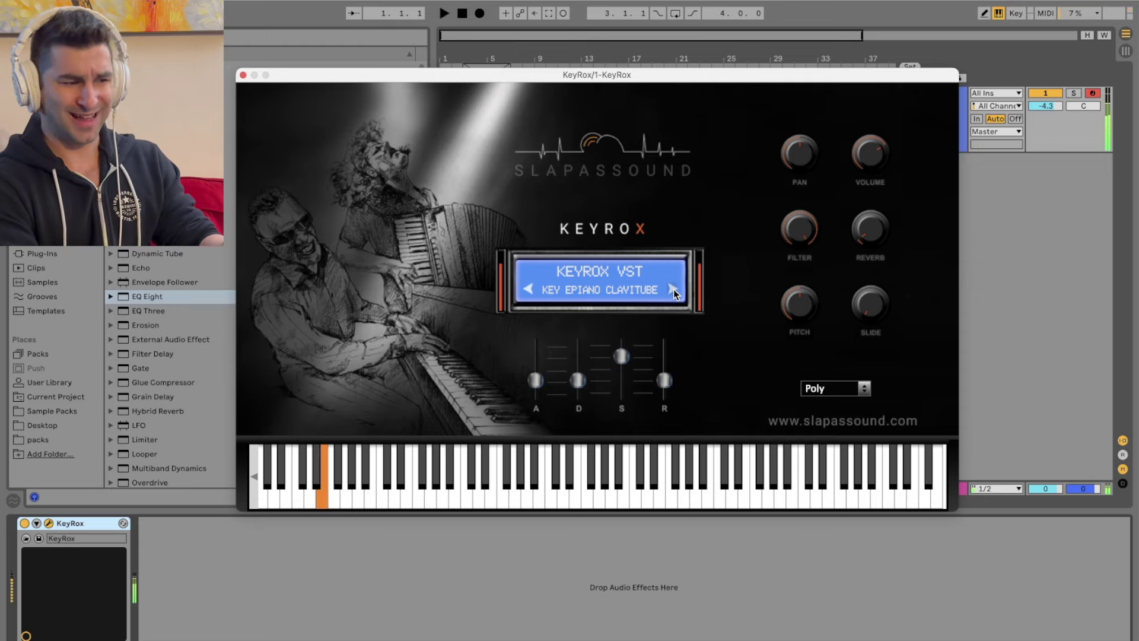
{"action": "left_click", "coordinate": [674, 290]}
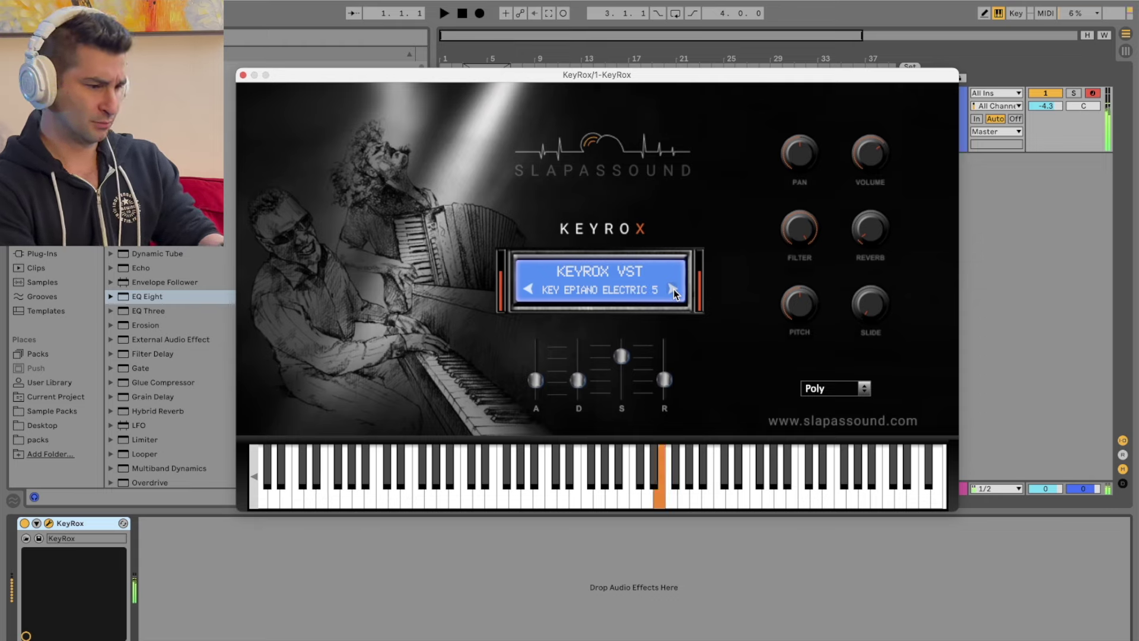
{"action": "left_click", "coordinate": [626, 294]}
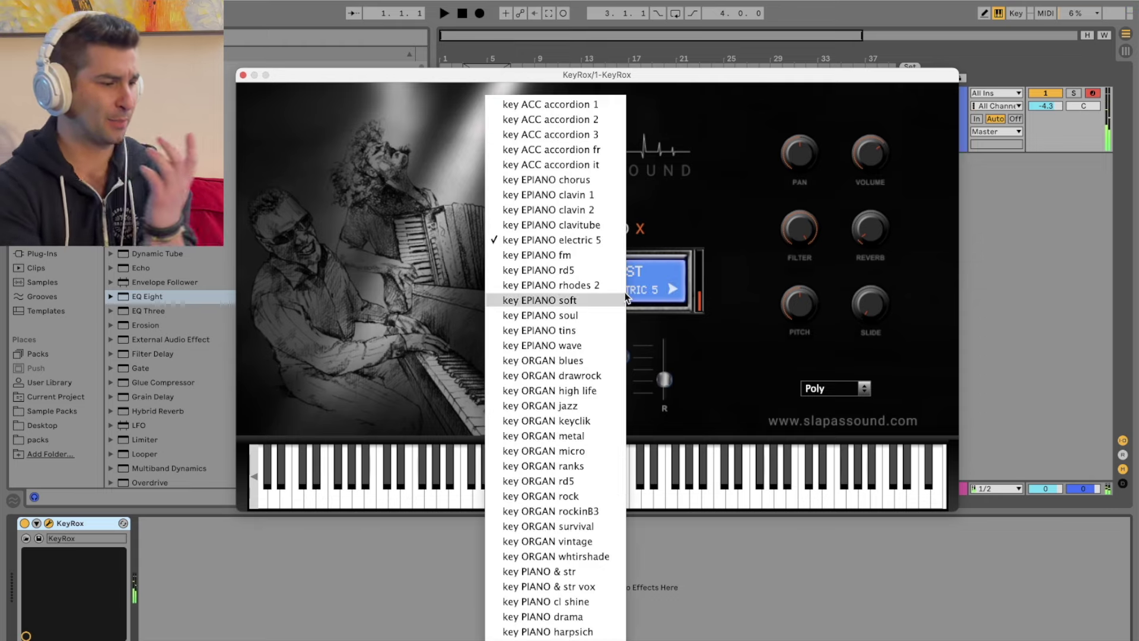
{"action": "left_click", "coordinate": [611, 238]}
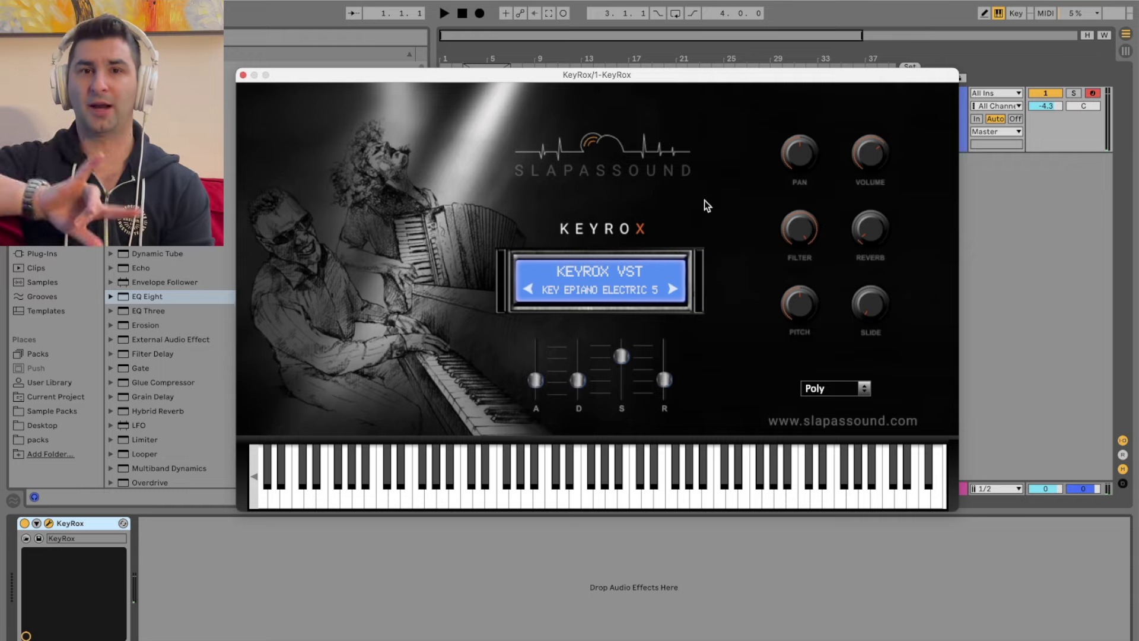
- Audition the remaining electric piano presets from EPIANO fm through rd5, soft and soul to EPIANO wave
{"action": "left_click", "coordinate": [673, 289]}
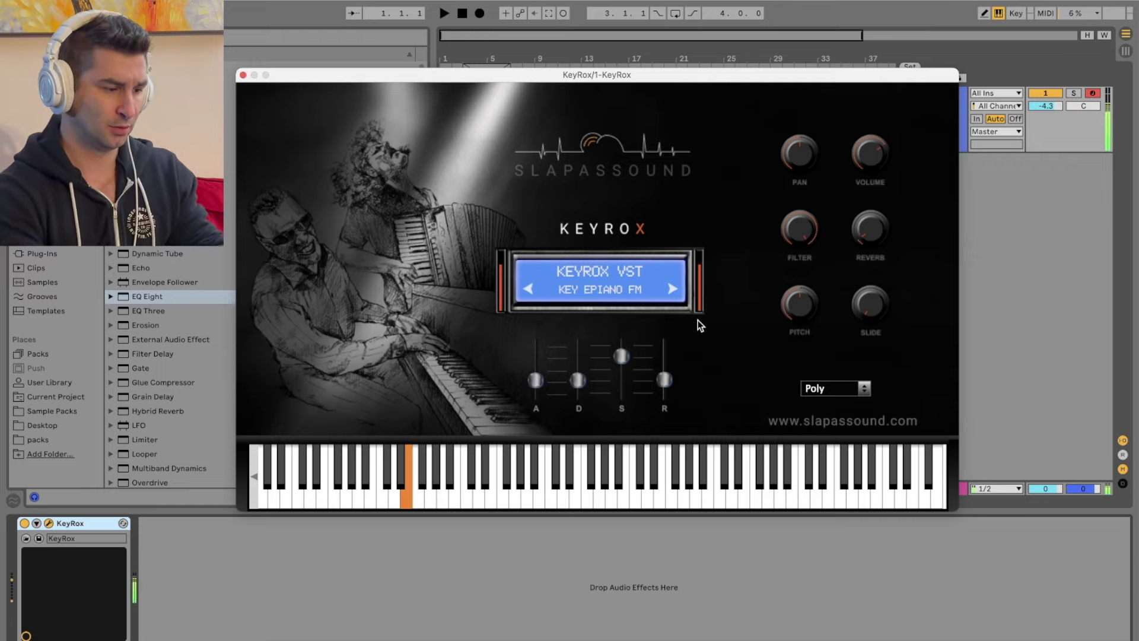
{"action": "left_click", "coordinate": [674, 290]}
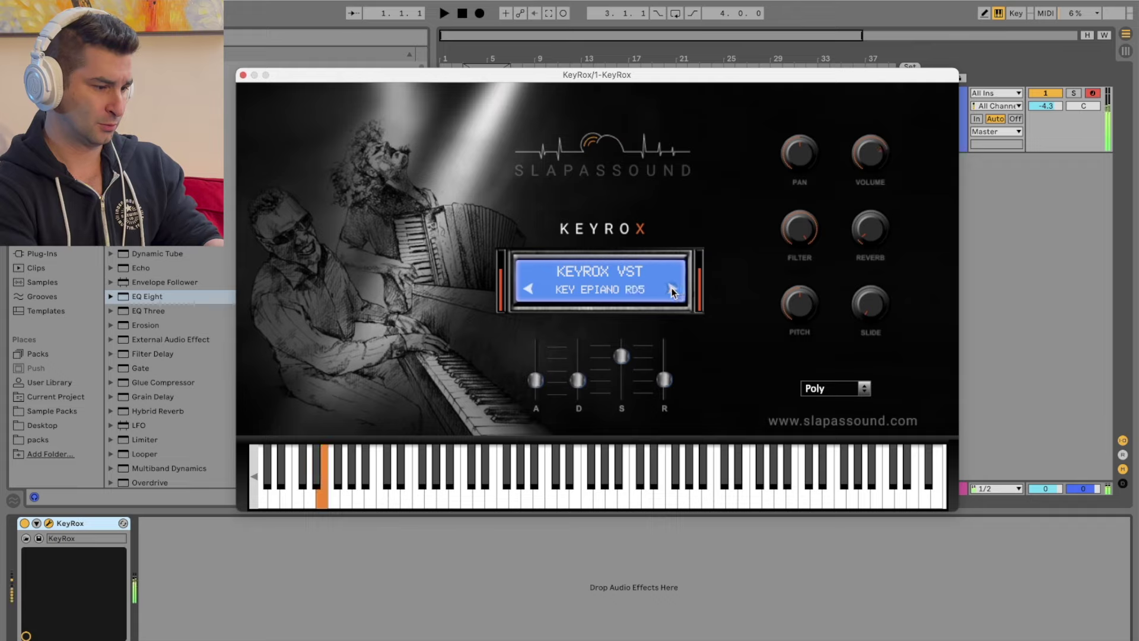
{"action": "left_click", "coordinate": [673, 290]}
{"action": "left_click", "coordinate": [673, 289]}
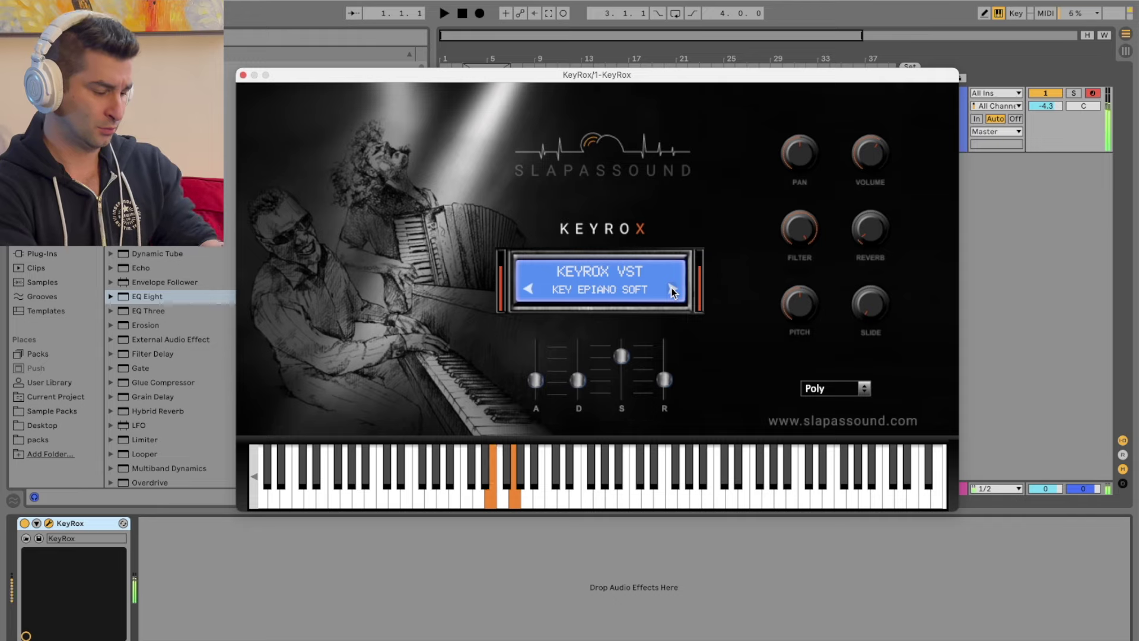
{"action": "left_click", "coordinate": [673, 289]}
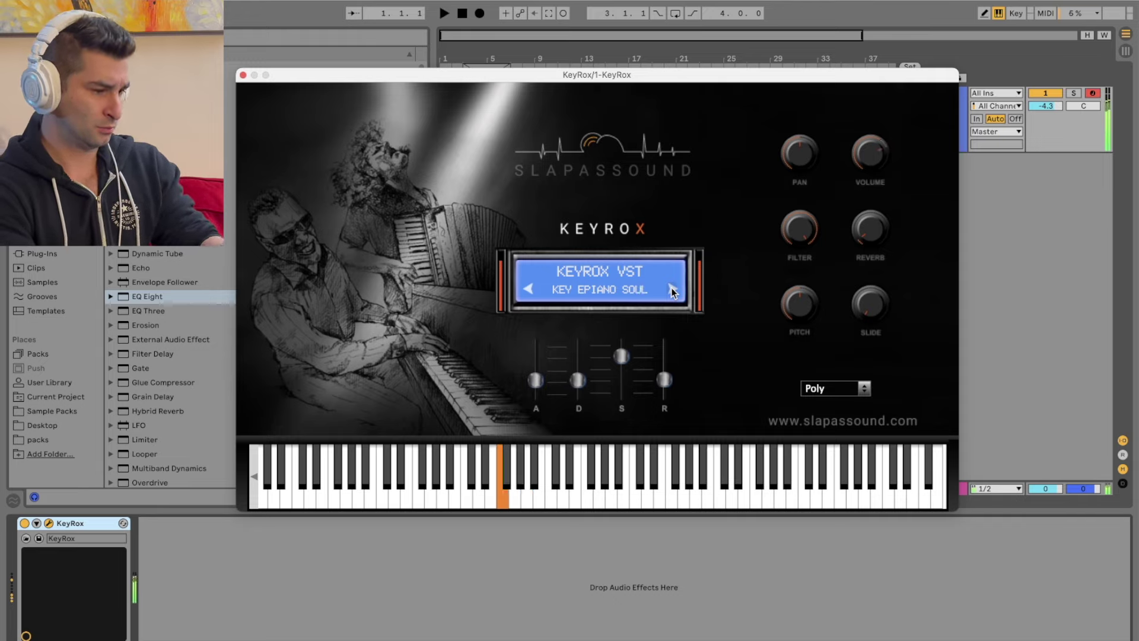
{"action": "left_click", "coordinate": [673, 289]}
{"action": "left_click", "coordinate": [673, 290]}
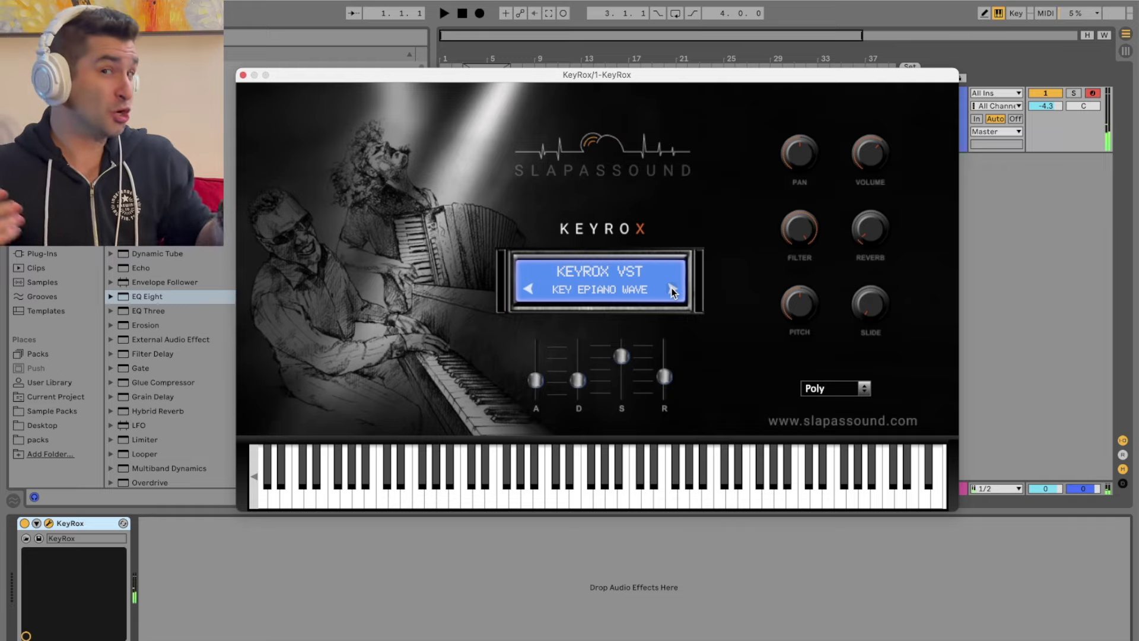
- Audition the organ presets ORGAN blues, ORGAN drawrock and ORGAN high life by playing notes with each
{"action": "left_click", "coordinate": [673, 289]}
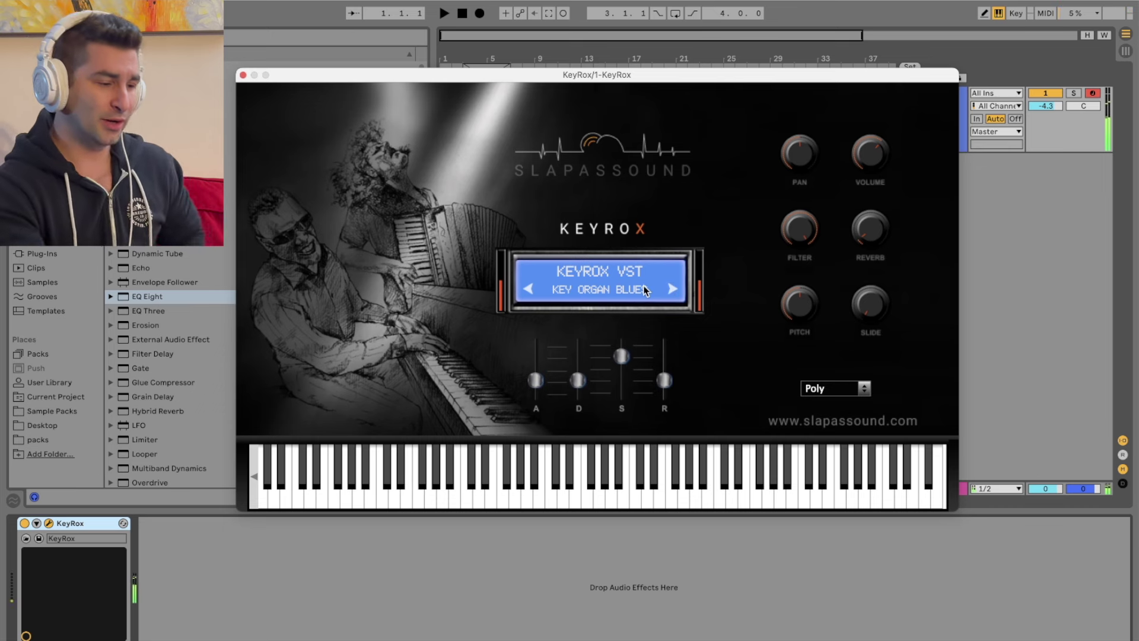
{"action": "left_click", "coordinate": [646, 290]}
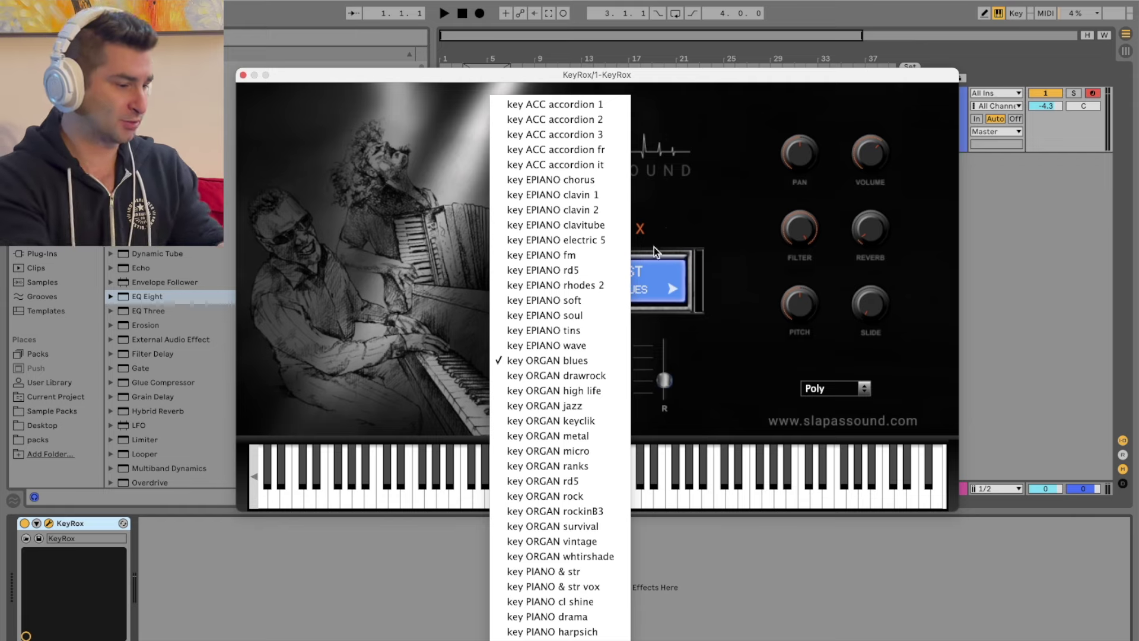
{"action": "left_click", "coordinate": [677, 216]}
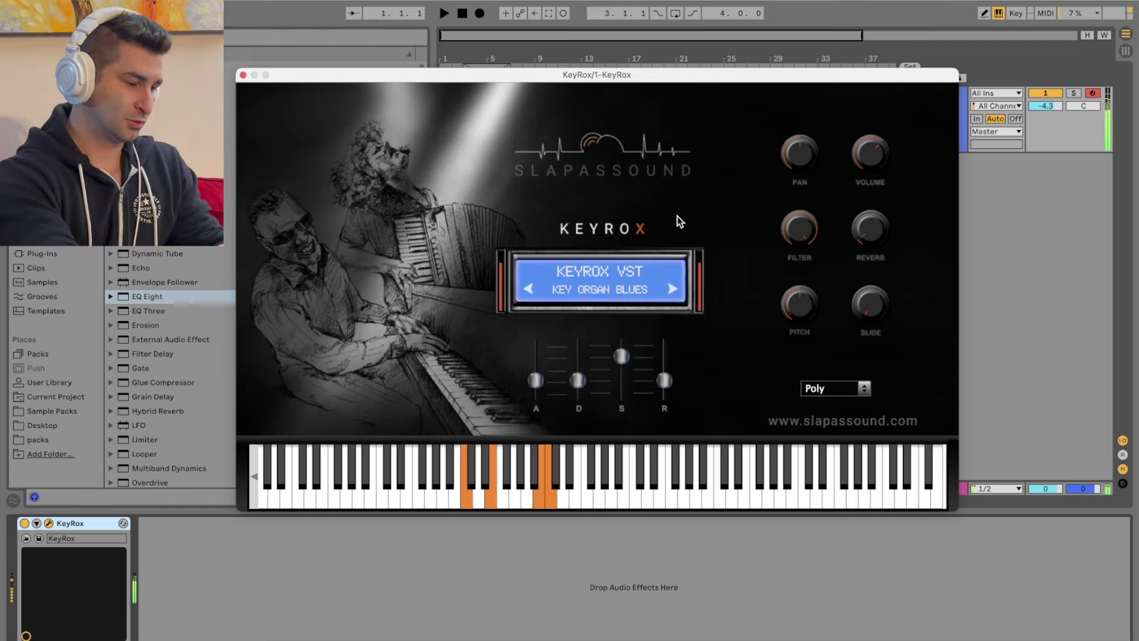
{"action": "left_click", "coordinate": [673, 289]}
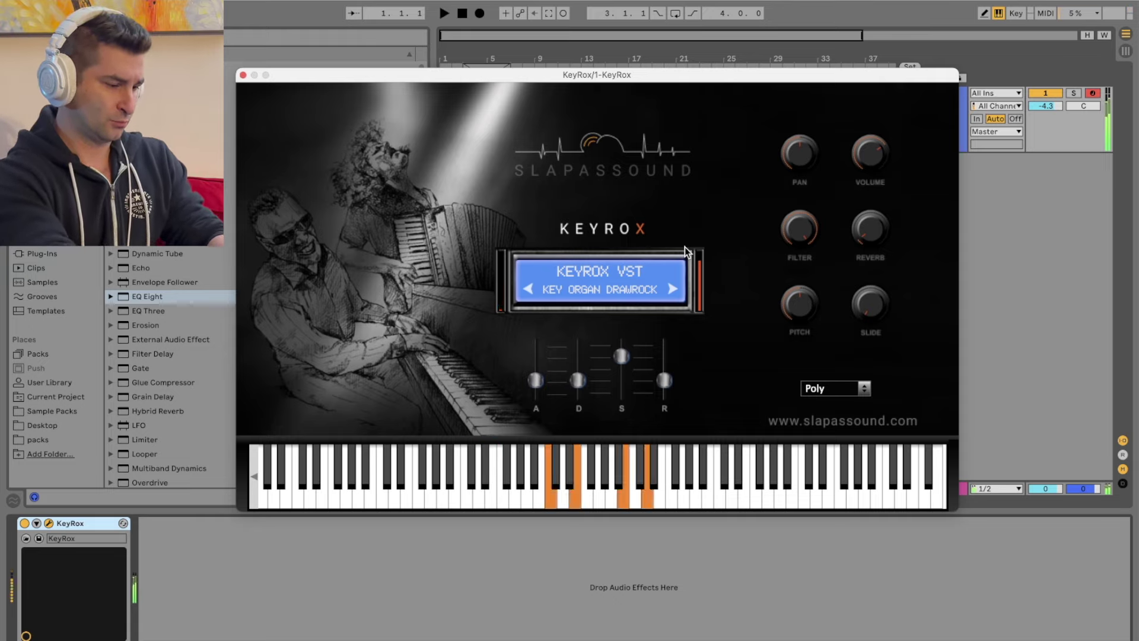
{"action": "left_click", "coordinate": [672, 289]}
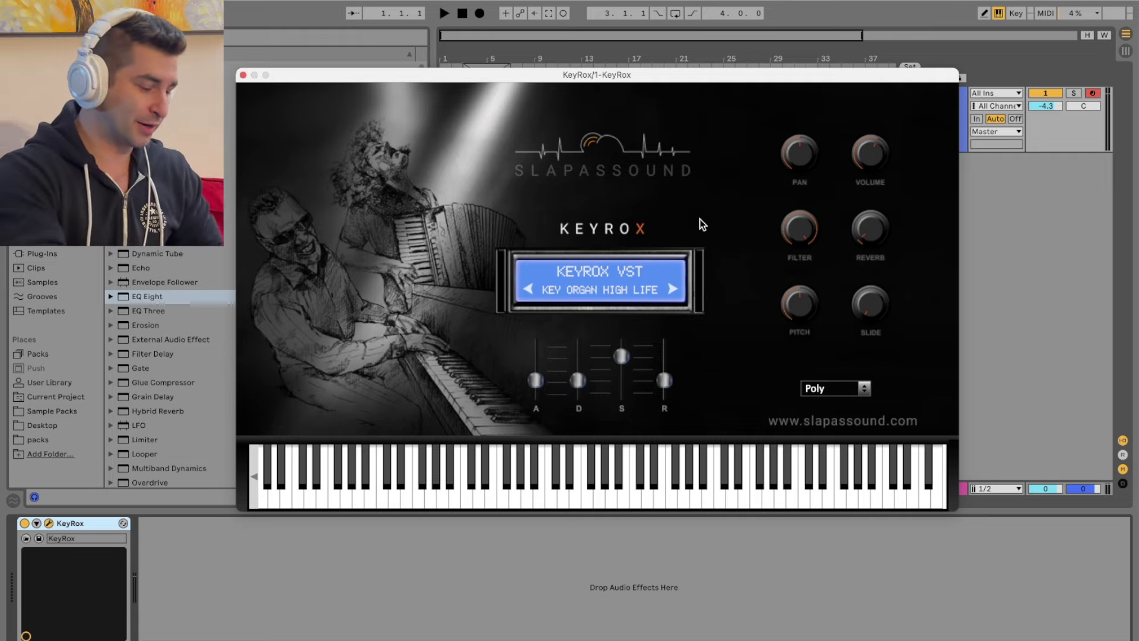
{"action": "key", "text": "h"}
{"action": "key", "text": "g"}
{"action": "key", "text": "f"}
{"action": "key", "text": "d"}
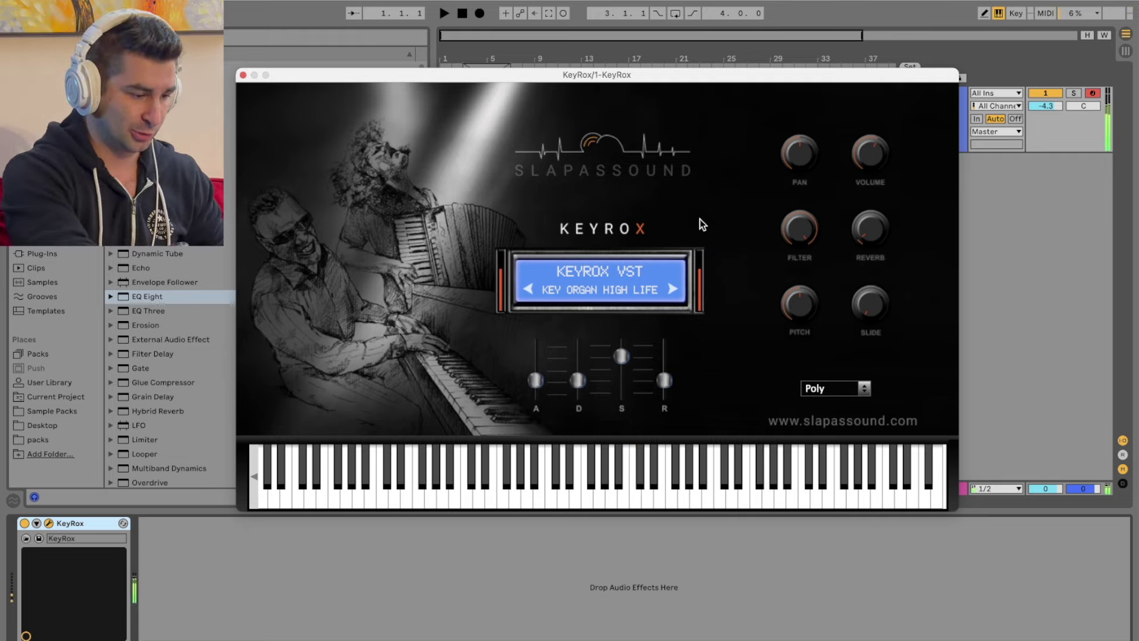
- Audition the ORGAN jazz preset by playing a run of high and low notes
{"action": "left_click", "coordinate": [668, 286]}
{"action": "key", "text": "d"}
{"action": "key", "text": "h"}
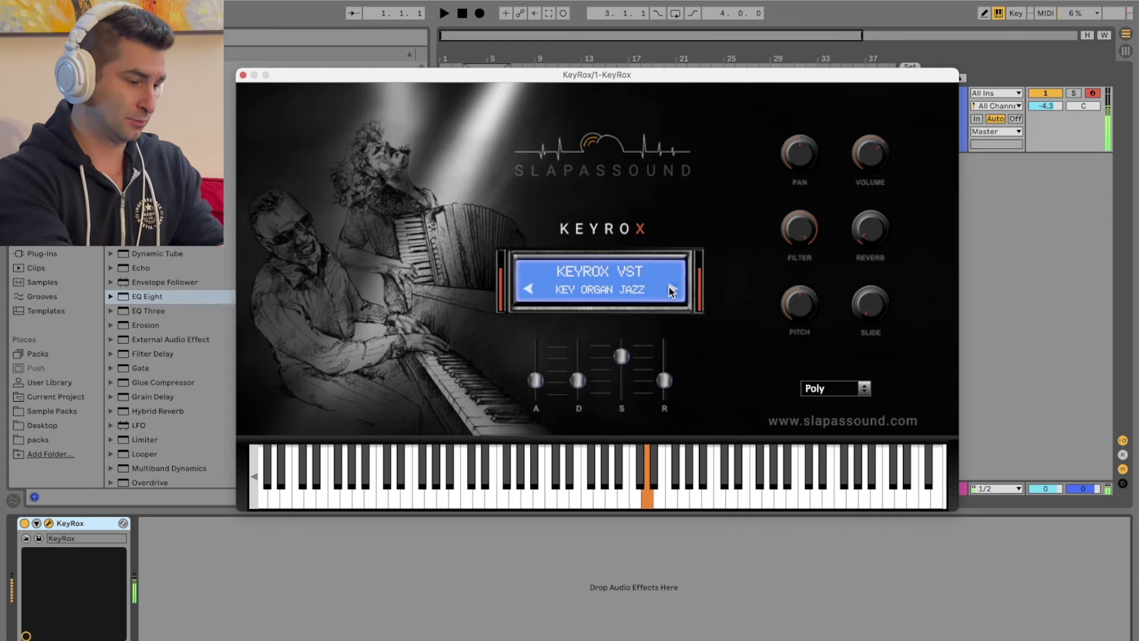
{"action": "key", "text": "j"}
{"action": "key", "text": "h"}
{"action": "key", "text": "j"}
{"action": "key", "text": "h"}
{"action": "key", "text": "k"}
{"action": "key", "text": "d"}
{"action": "key", "text": "h"}
{"action": "key", "text": "g"}
{"action": "key", "text": "z"}
{"action": "key", "text": "h"}
{"action": "key", "text": "g"}
{"action": "key", "text": "z"}
{"action": "key", "text": "g"}
{"action": "key", "text": "h"}
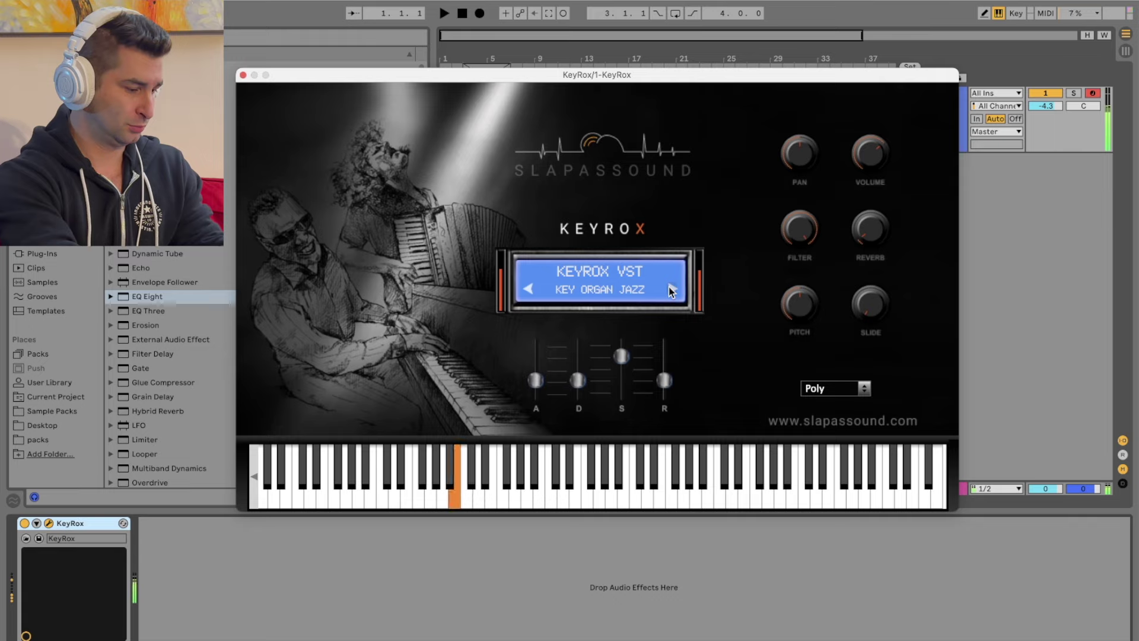
{"action": "key", "text": "x"}
{"action": "key", "text": "g"}
- Switch to the ORGAN keyclik preset and audition it with a short melody
{"action": "left_click", "coordinate": [668, 287]}
{"action": "key", "text": "g"}
{"action": "key", "text": "h"}
{"action": "key", "text": "k"}
{"action": "key", "text": "l"}
{"action": "key", "text": "k"}
{"action": "key", "text": "j"}
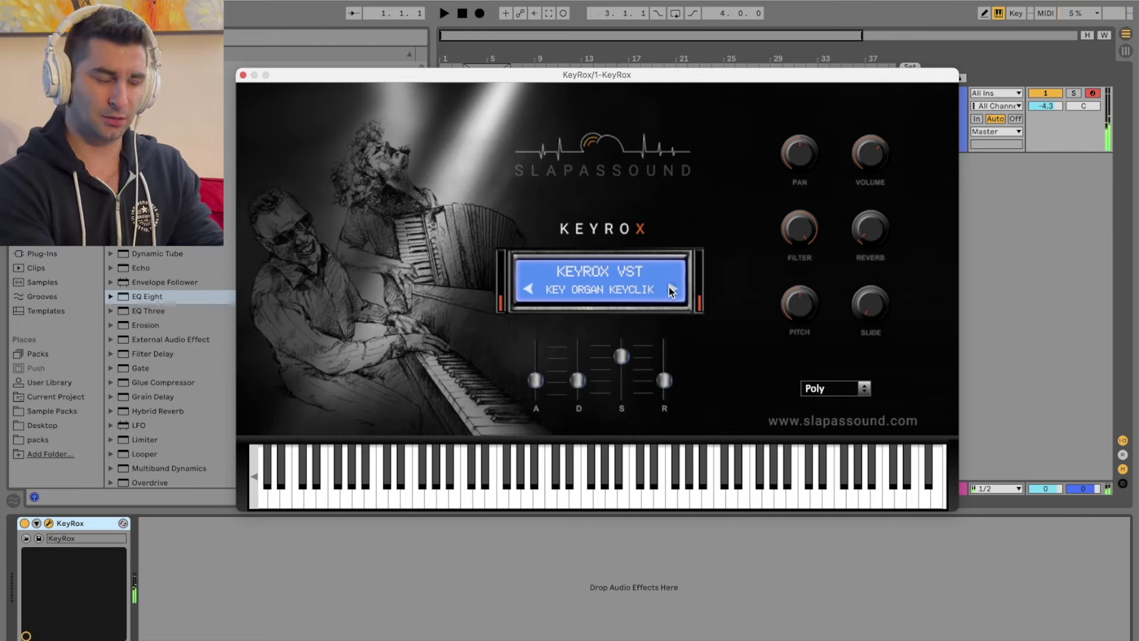
- Switch to the ORGAN metal preset and audition it with single notes and a chord
{"action": "left_click", "coordinate": [668, 287]}
{"action": "key", "text": "k"}
{"action": "key", "text": "j"}
{"action": "key", "text": "h"}
{"action": "key", "text": "h"}
{"action": "key", "text": "j"}
{"action": "key", "text": "a"}
{"action": "key", "text": "d"}
{"action": "key", "text": "f"}
{"action": "key", "text": "j"}
{"action": "key", "text": "l"}
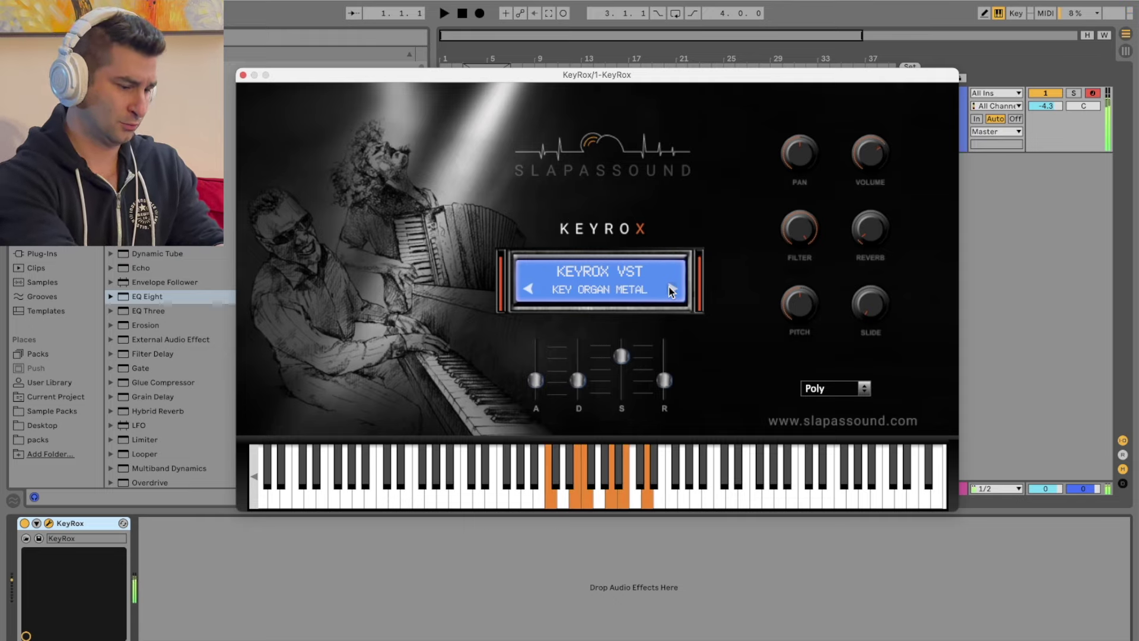
- Switch to the ORGAN micro preset and audition it with several melodic phrases
{"action": "left_click", "coordinate": [672, 288]}
{"action": "key", "text": "h"}
{"action": "key", "text": "semicolon"}
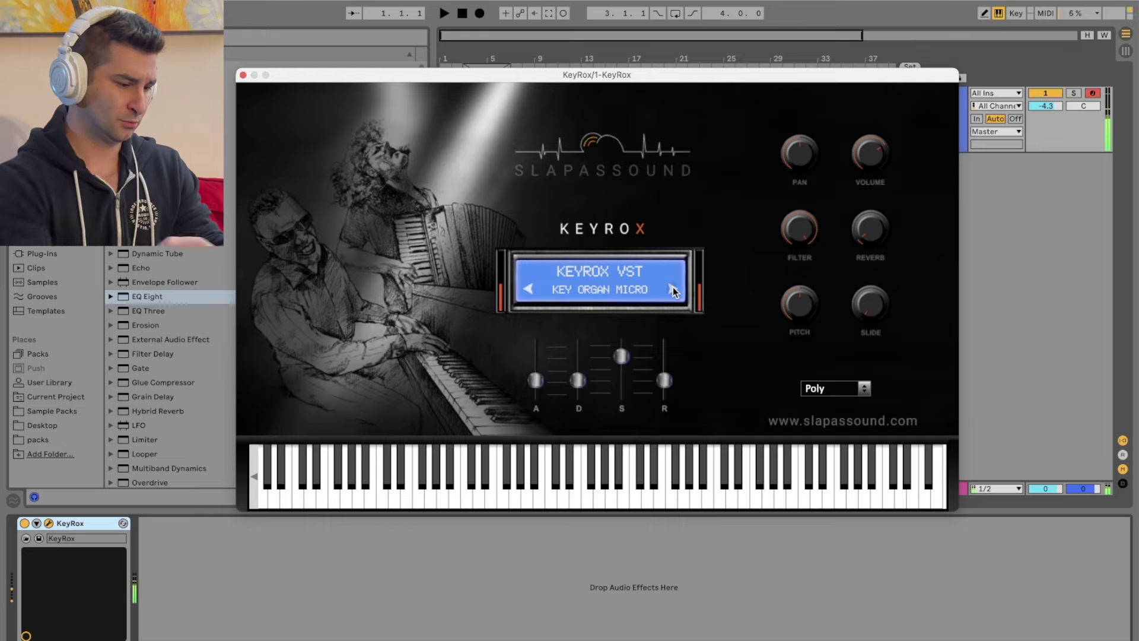
{"action": "key", "text": "d"}
{"action": "key", "text": "h"}
{"action": "key", "text": "d"}
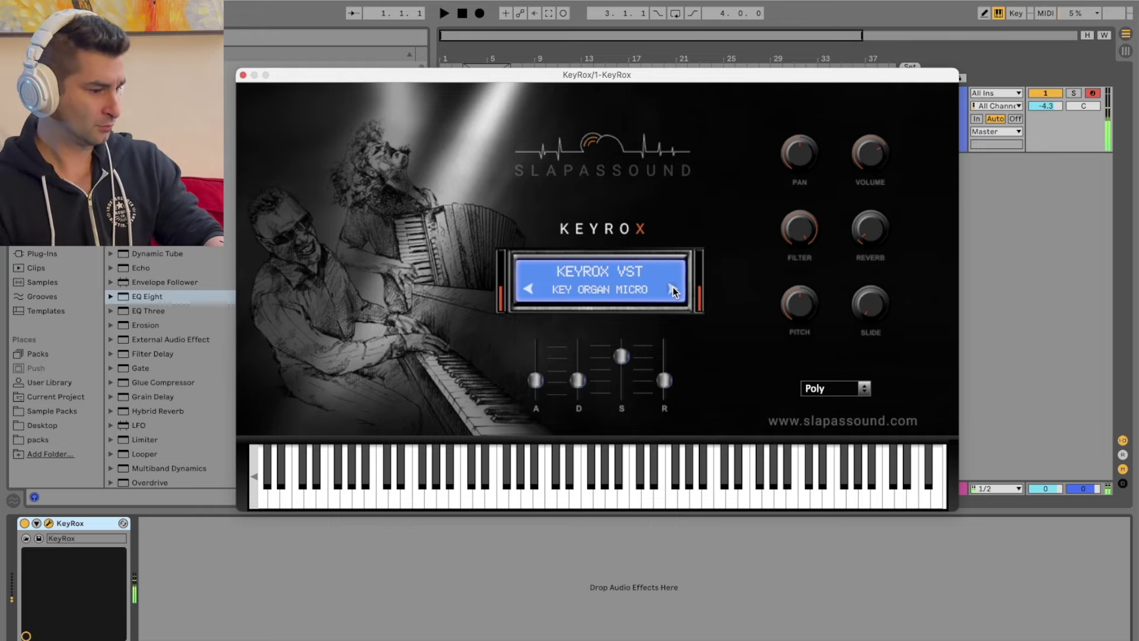
{"action": "key", "text": "j"}
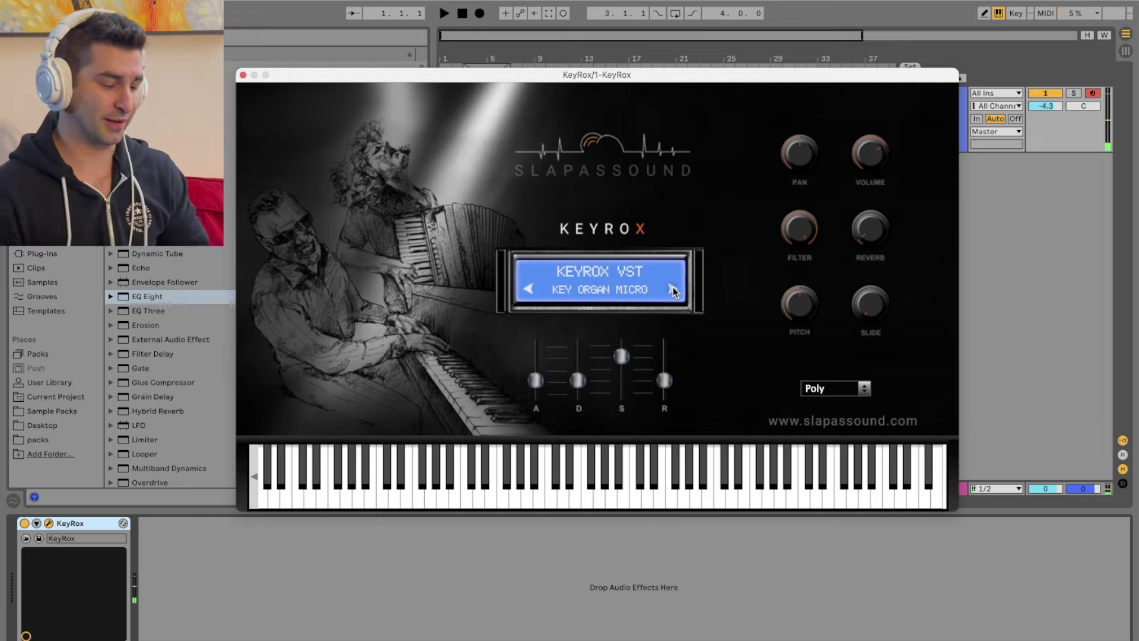
{"action": "key", "text": "j"}
{"action": "key", "text": "apostrophe"}
{"action": "key", "text": "semicolon"}
{"action": "key", "text": "j"}
{"action": "key", "text": "apostrophe"}
{"action": "key", "text": "l"}
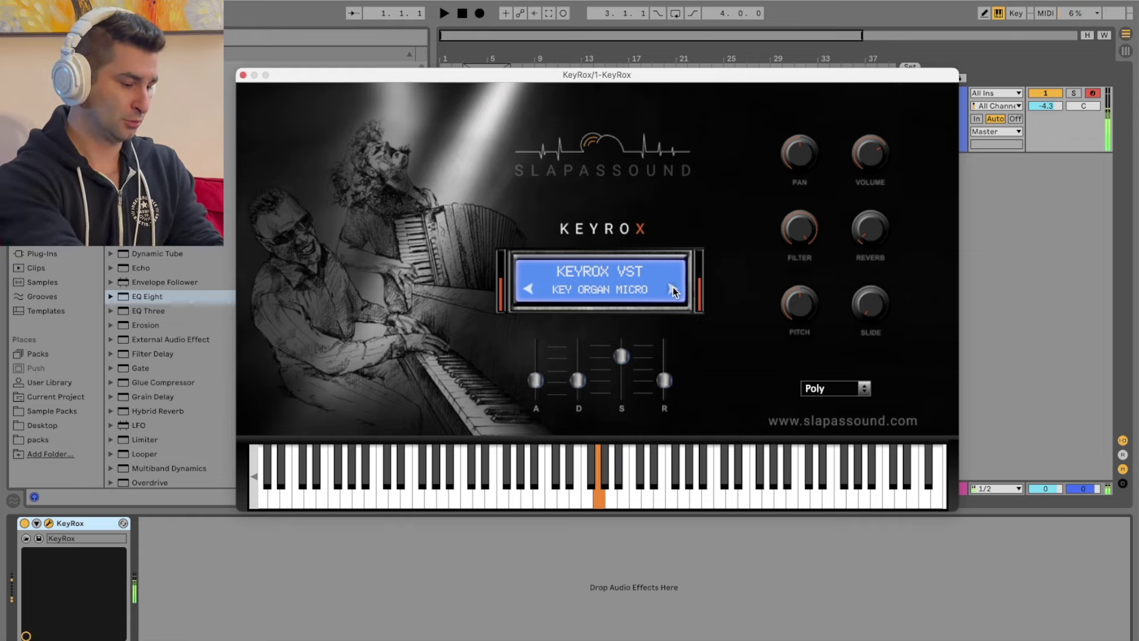
{"action": "key", "text": "apostrophe"}
{"action": "key", "text": "semicolon"}
{"action": "key", "text": "l"}
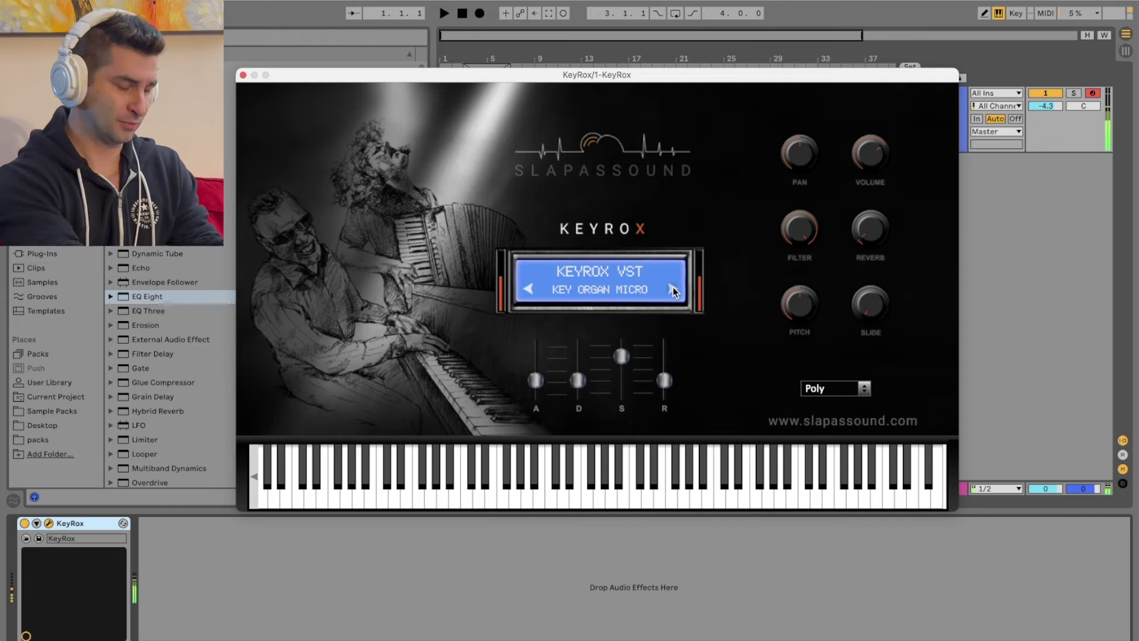
{"action": "key", "text": "j"}
{"action": "key", "text": "h"}
{"action": "key", "text": "g"}
{"action": "key", "text": "j"}
- Switch to the ORGAN ranks preset and audition it with single notes and a sustained chord
{"action": "left_click", "coordinate": [673, 287]}
{"action": "key", "text": "j"}
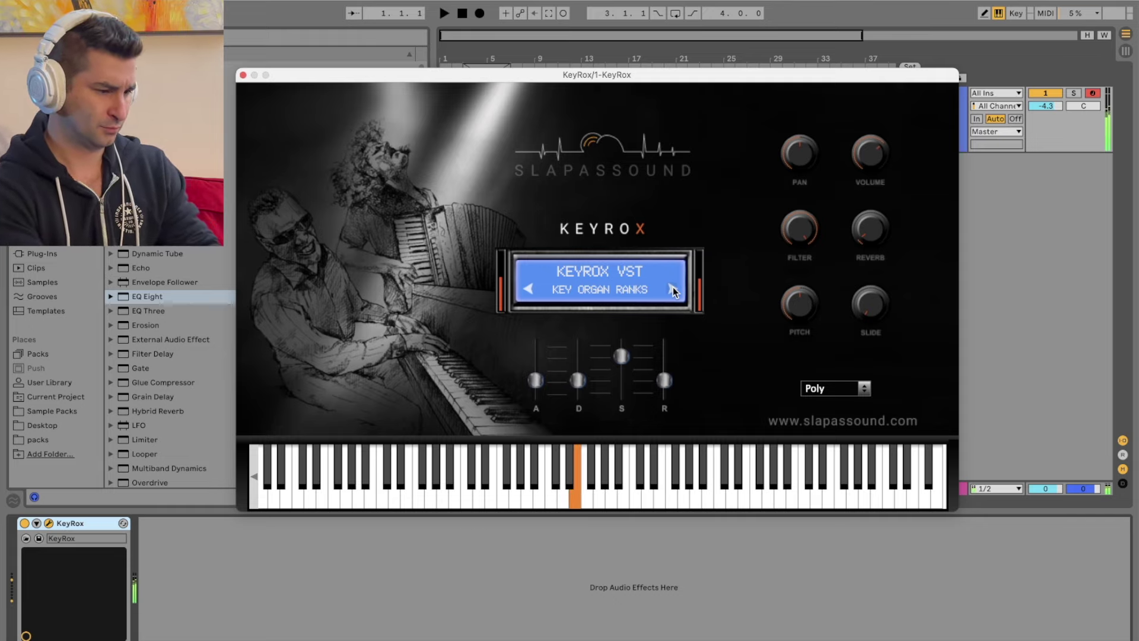
{"action": "key", "text": "semicolon"}
{"action": "key", "text": "apostrophe"}
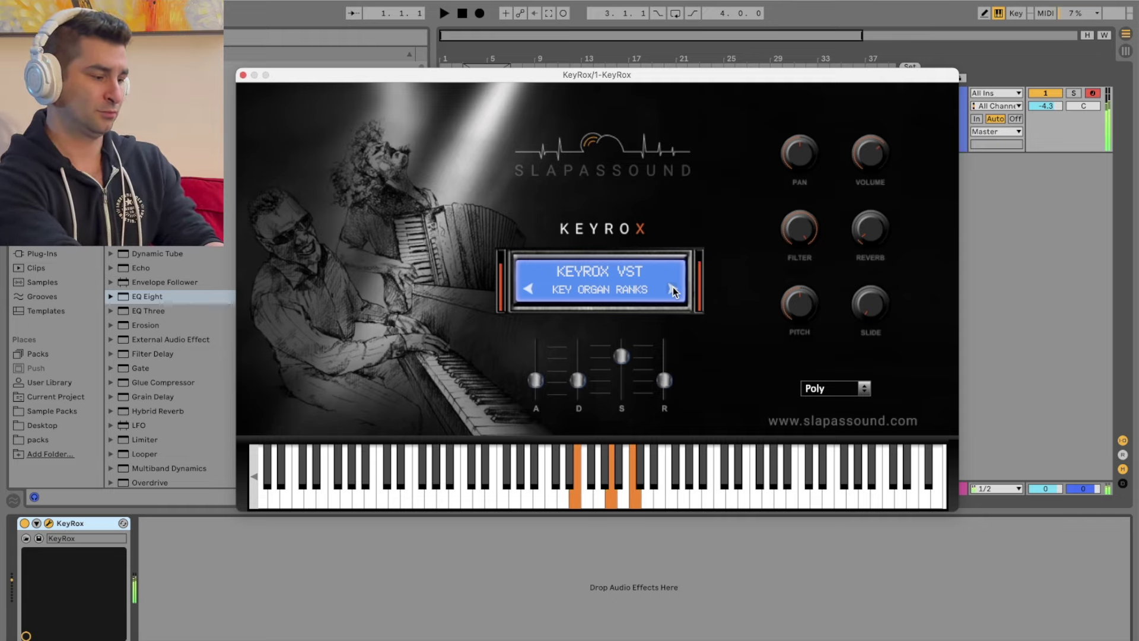
{"action": "key", "text": "g"}
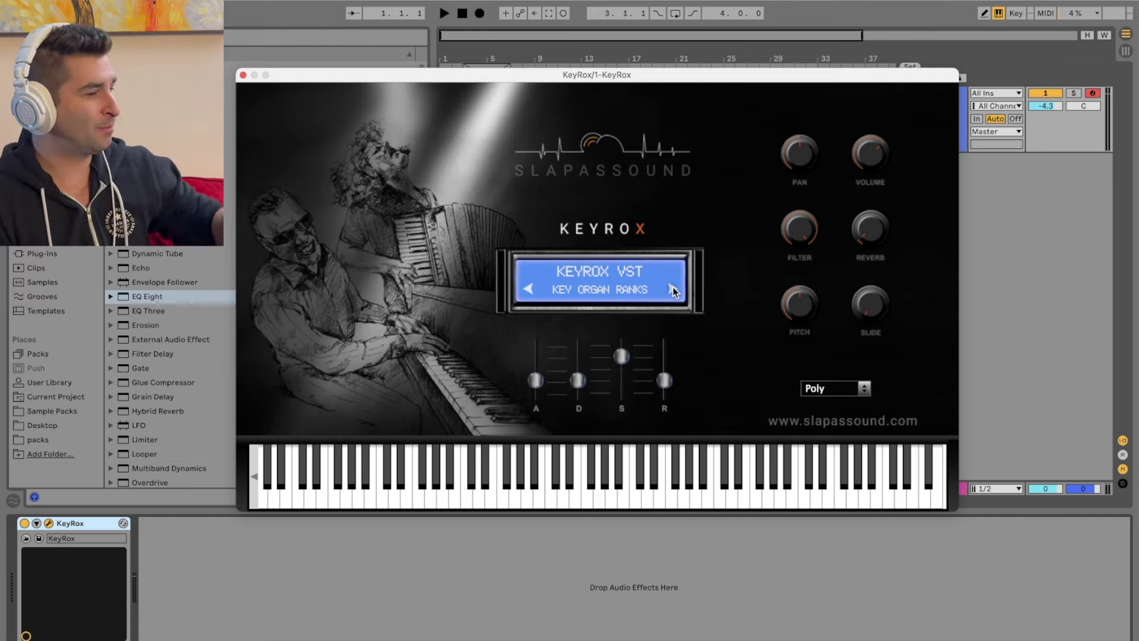
{"action": "key", "text": "s"}
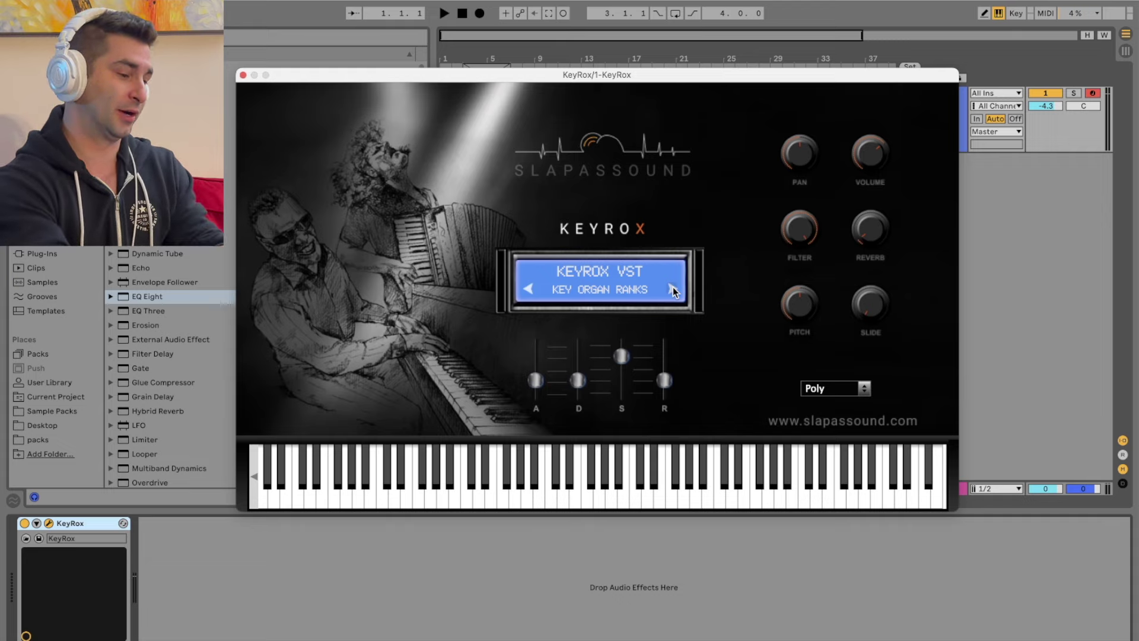
{"action": "key", "text": "h"}
{"action": "key", "text": "semicolon"}
- Audition the ORGAN rd5 and ORGAN rock presets with a short phrase on each
{"action": "left_click", "coordinate": [672, 289]}
{"action": "key", "text": "h"}
{"action": "key", "text": "semicolon"}
{"action": "key", "text": "l"}
{"action": "key", "text": "h"}
{"action": "left_click", "coordinate": [670, 289]}
{"action": "key", "text": "h"}
{"action": "key", "text": "semicolon"}
{"action": "key", "text": "h"}
- Switch to the ORGAN rockinB3 preset and audition it with a phrase and repeated notes
{"action": "left_click", "coordinate": [671, 289]}
{"action": "key", "text": "h"}
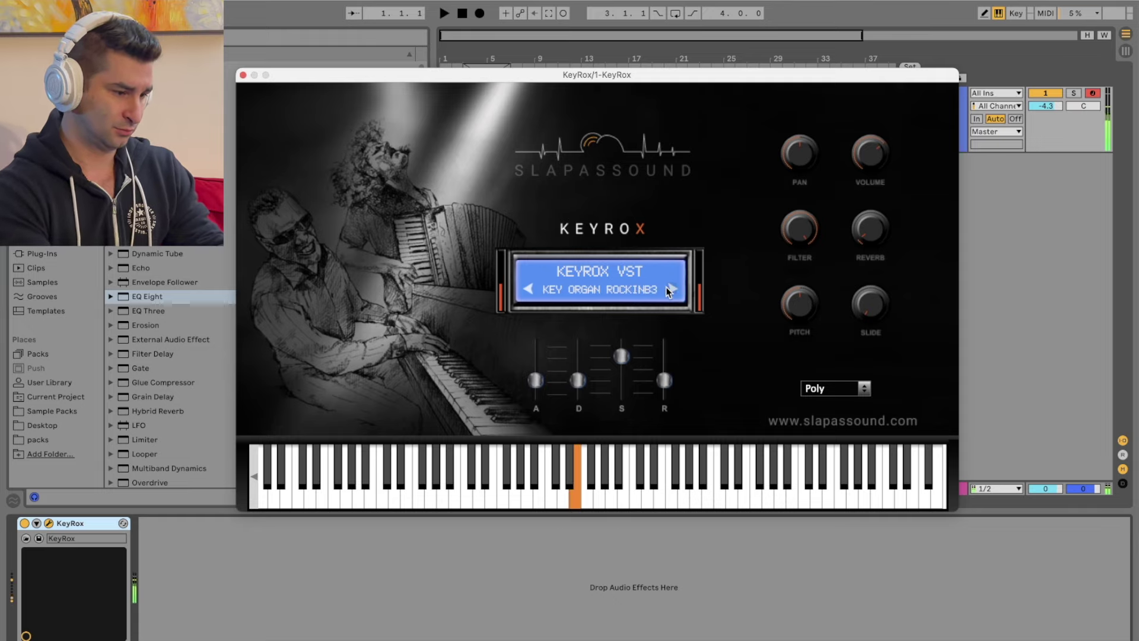
{"action": "key", "text": "g"}
{"action": "key", "text": "f"}
{"action": "key", "text": "h"}
{"action": "key", "text": "a"}
{"action": "key", "text": "a"}
{"action": "key", "text": "a"}
{"action": "key", "text": "apostrophe"}
{"action": "key", "text": "semicolon"}
- Audition the ORGAN survival and ORGAN vintage presets by playing a few notes on each
{"action": "left_click", "coordinate": [670, 289]}
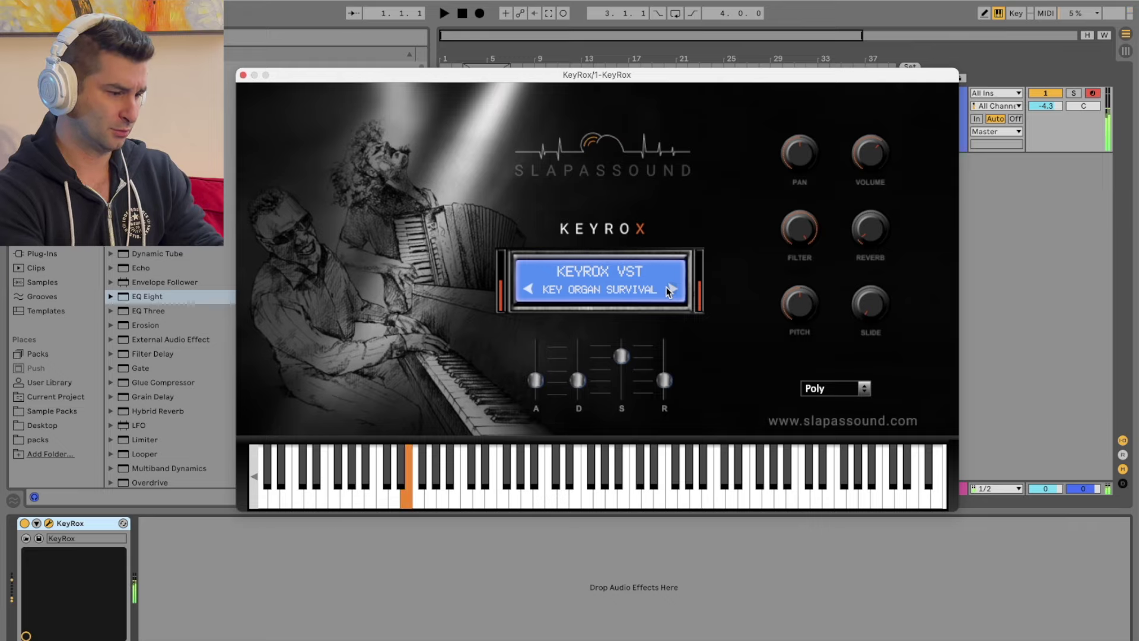
{"action": "key", "text": "k"}
{"action": "left_click", "coordinate": [671, 289]}
{"action": "key", "text": "h"}
{"action": "key", "text": "g"}
{"action": "key", "text": "f"}
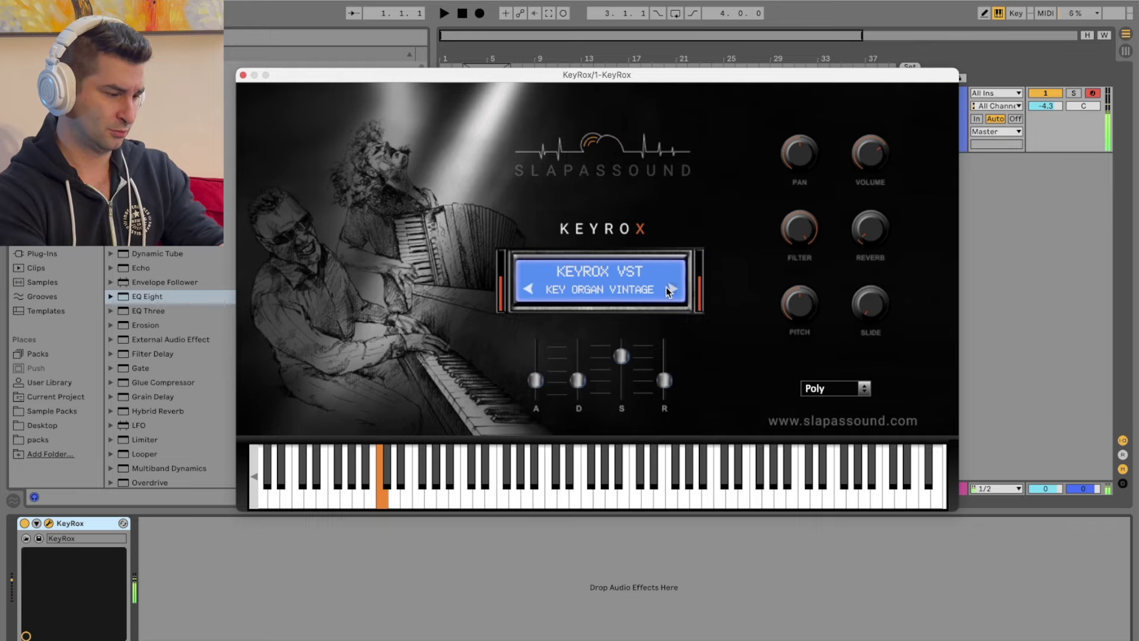
{"action": "key", "text": "h"}
{"action": "key", "text": "k"}
- Switch to the ORGAN whtirshade preset and audition it with a short melody
{"action": "left_click", "coordinate": [670, 289]}
{"action": "key", "text": "k"}
{"action": "key", "text": "j"}
{"action": "key", "text": "h"}
{"action": "key", "text": "j"}
{"action": "key", "text": "h"}
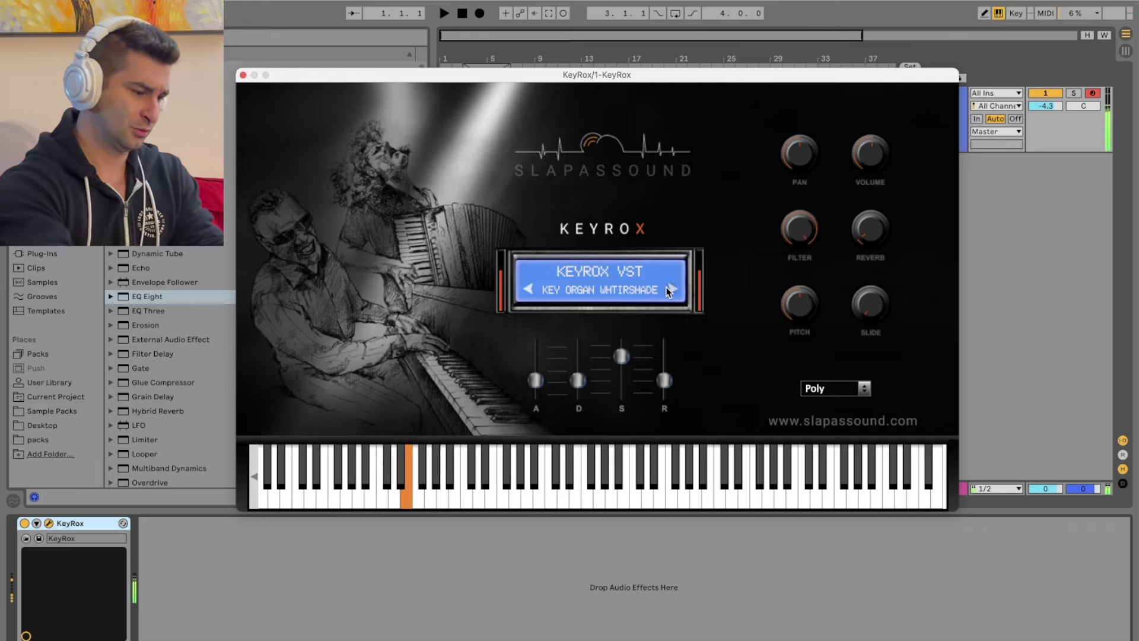
- Load the PIANO & str preset and look through the full preset list without picking another
{"action": "left_click", "coordinate": [671, 289]}
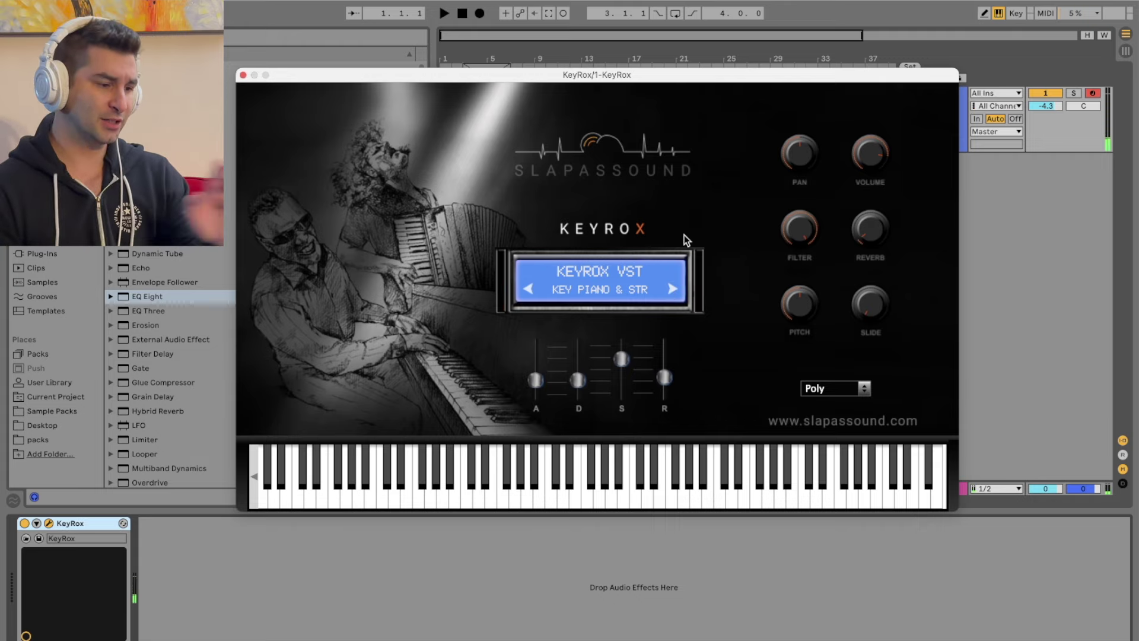
{"action": "left_click", "coordinate": [641, 285]}
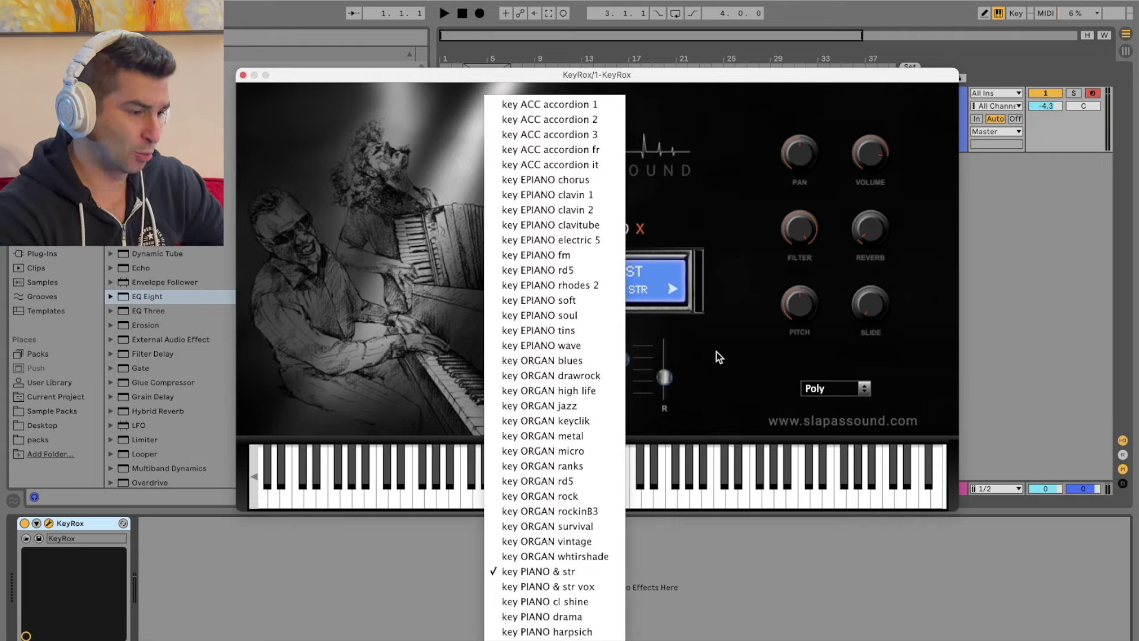
{"action": "left_click", "coordinate": [732, 289]}
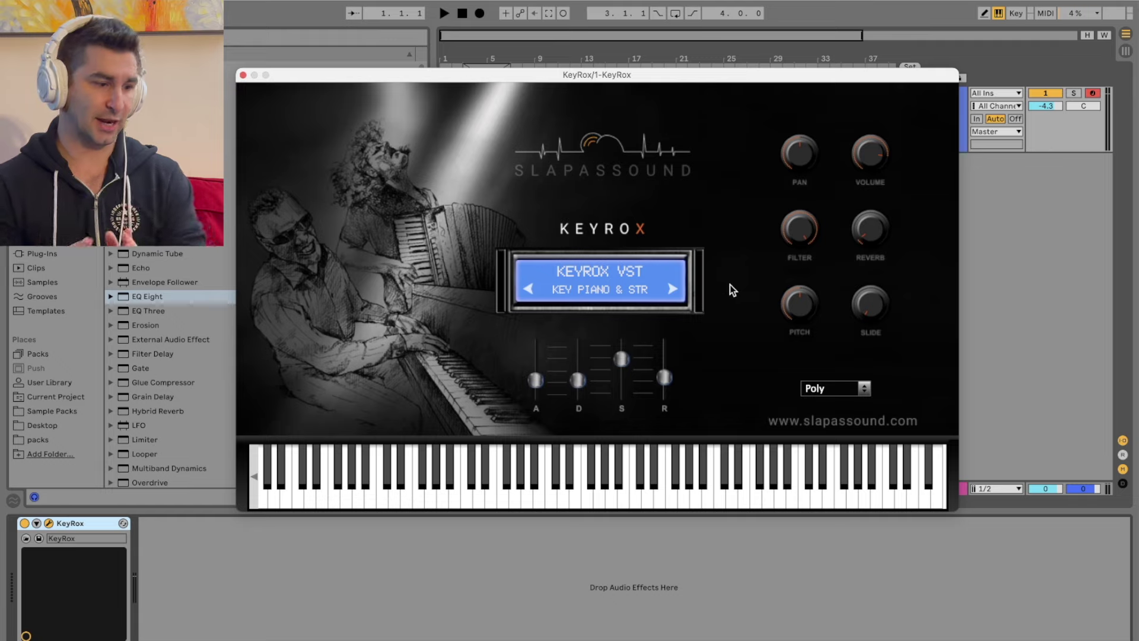
- Audition the PIANO & str preset by playing bass notes and a rising melody
{"action": "key", "text": "g"}
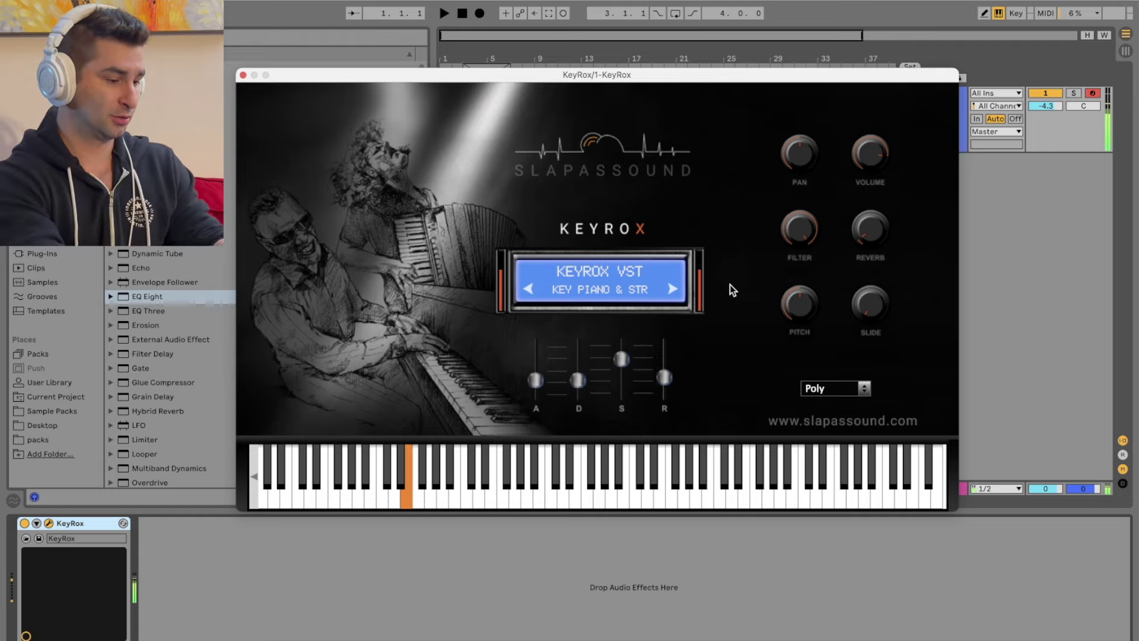
{"action": "key", "text": "g"}
{"action": "key", "text": "x"}
{"action": "key", "text": "g"}
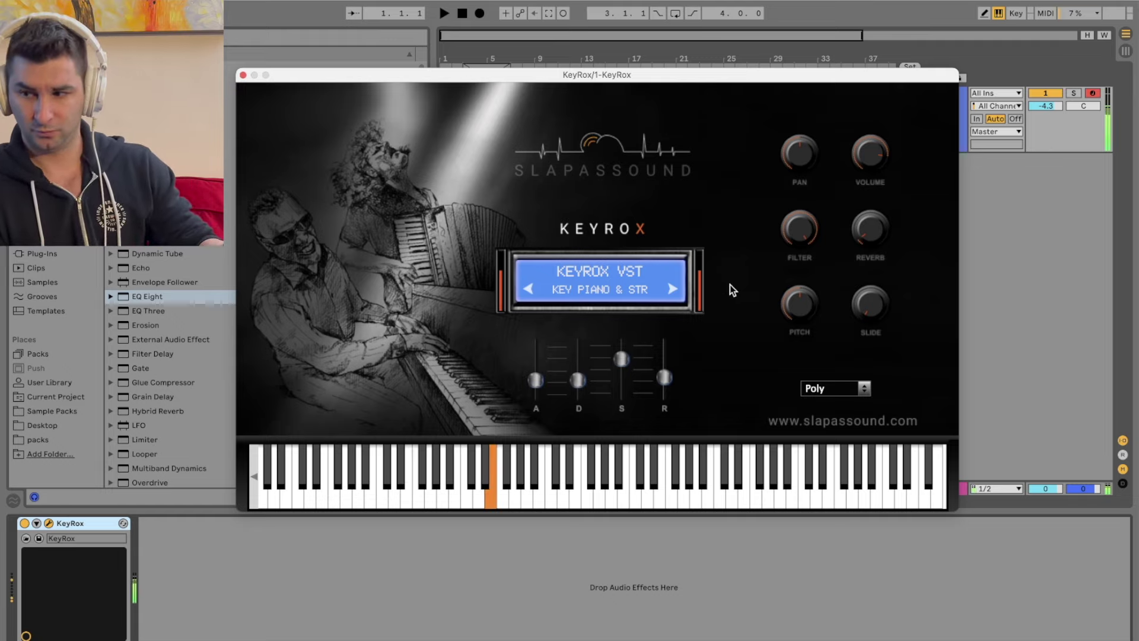
{"action": "key", "text": "x"}
{"action": "key", "text": "g"}
{"action": "key", "text": "a"}
{"action": "key", "text": "d"}
{"action": "key", "text": "g"}
{"action": "key", "text": "d"}
{"action": "key", "text": "s"}
{"action": "key", "text": "f"}
{"action": "key", "text": "h"}
{"action": "key", "text": "d"}
{"action": "key", "text": "g"}
{"action": "key", "text": "j"}
{"action": "key", "text": "k"}
{"action": "key", "text": "semicolon"}
{"action": "key", "text": "apostrophe"}
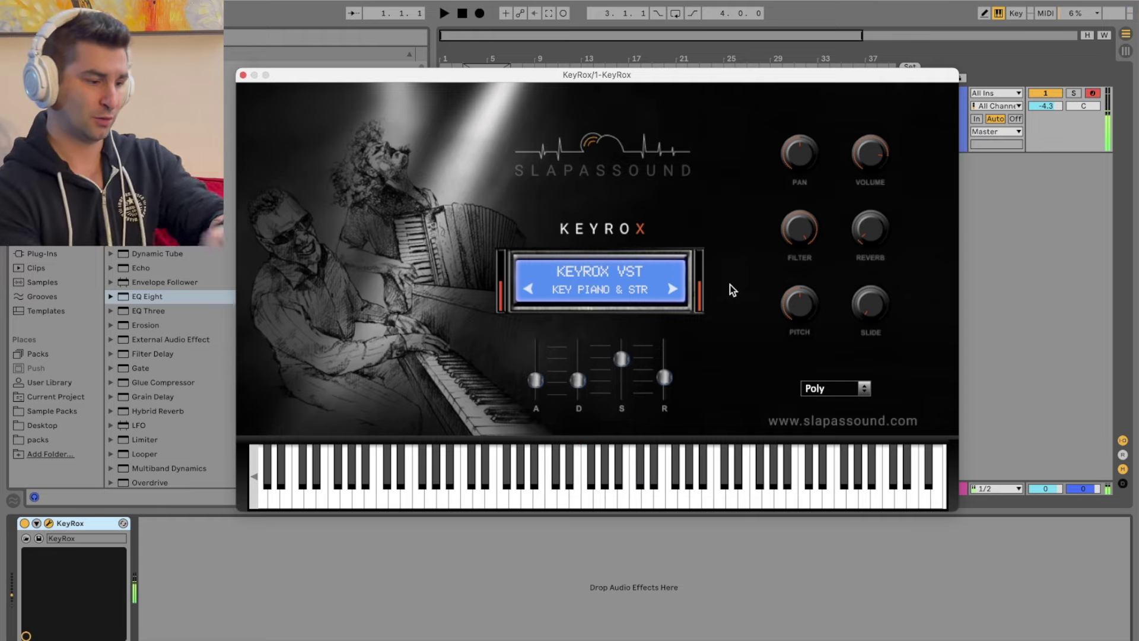
- Switch to the PIANO & str vox preset and audition it with low notes, phrases and chords
{"action": "left_click", "coordinate": [674, 289]}
{"action": "key", "text": "g"}
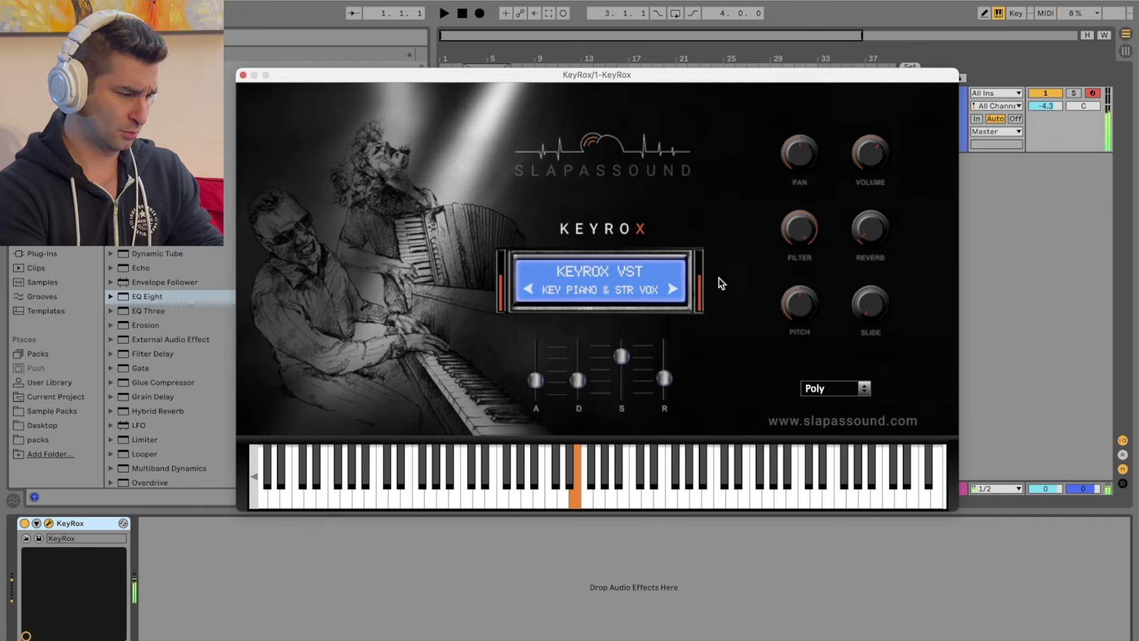
{"action": "key", "text": "z"}
{"action": "key", "text": "d"}
{"action": "key", "text": "z"}
{"action": "key", "text": "d"}
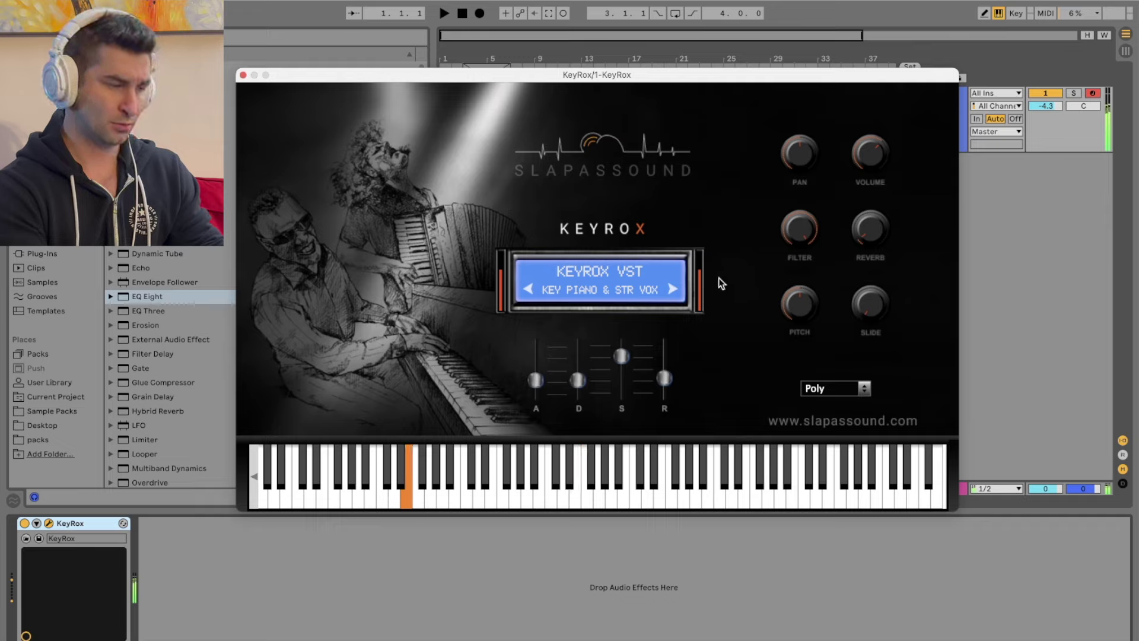
{"action": "key", "text": "d"}
{"action": "key", "text": "a"}
{"action": "key", "text": "z"}
{"action": "key", "text": "g"}
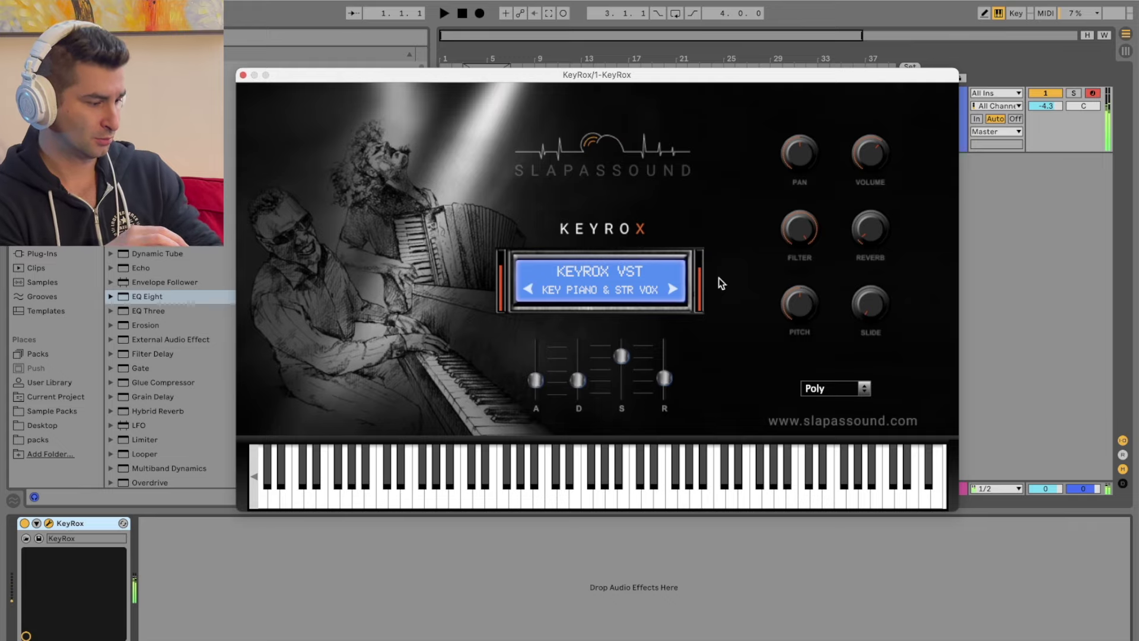
{"action": "key", "text": "g"}
{"action": "key", "text": "x"}
{"action": "key", "text": "g"}
{"action": "key", "text": "x"}
{"action": "key", "text": "g"}
{"action": "key", "text": "d"}
{"action": "key", "text": "g"}
{"action": "key", "text": "j"}
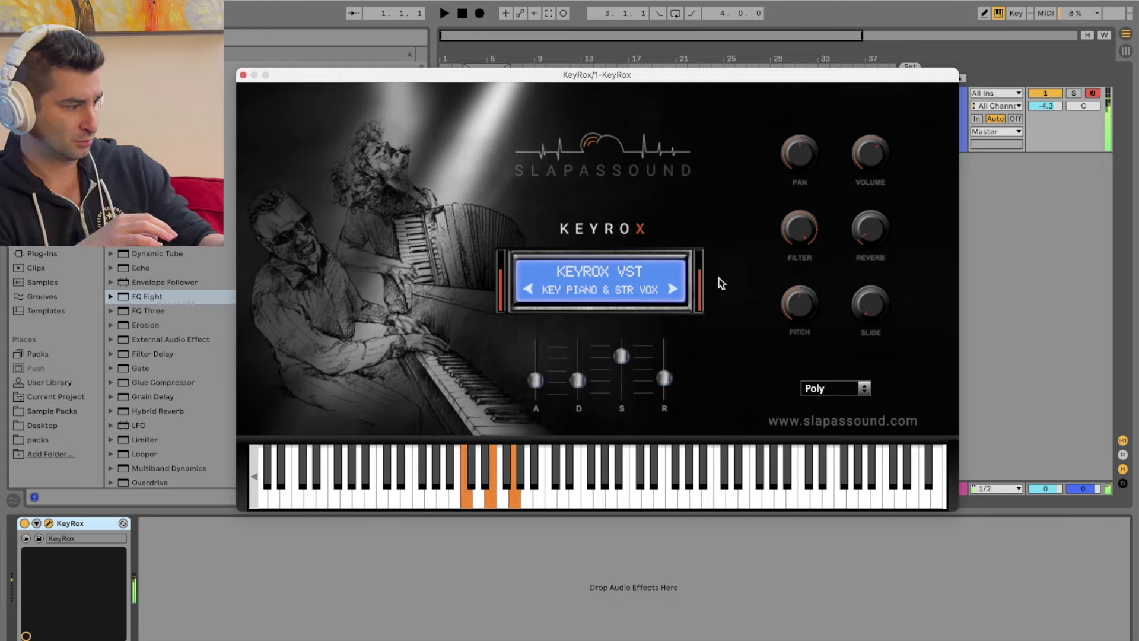
- Switch to the PIANO cl shine preset and audition it with notes in different registers
{"action": "left_click", "coordinate": [673, 289]}
{"action": "key", "text": "g"}
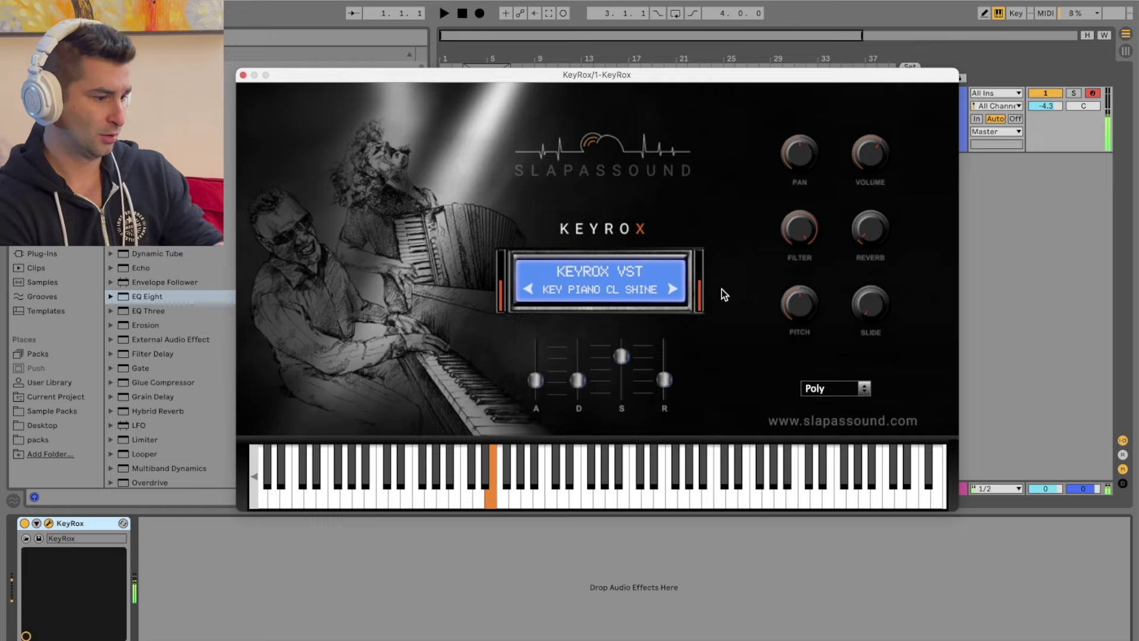
{"action": "key", "text": "f"}
{"action": "key", "text": "z"}
{"action": "key", "text": "g"}
{"action": "key", "text": "z"}
{"action": "key", "text": "g"}
{"action": "key", "text": "x"}
{"action": "key", "text": "g"}
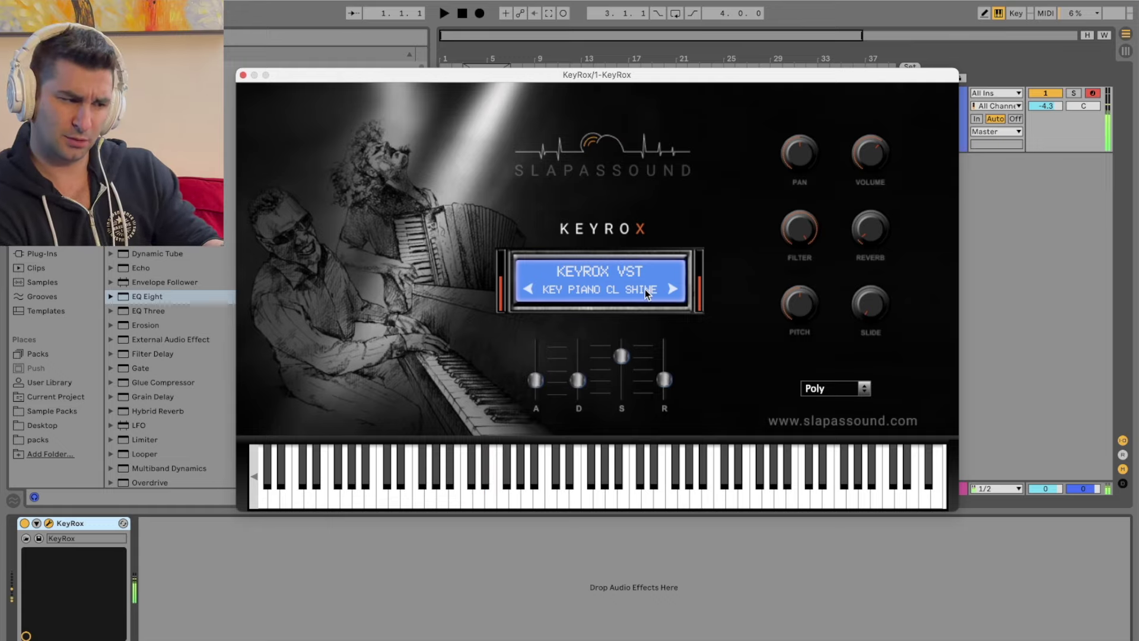
{"action": "key", "text": "x"}
{"action": "key", "text": "x"}
{"action": "key", "text": "k"}
{"action": "key", "text": "l"}
{"action": "key", "text": "g"}
{"action": "key", "text": "j"}
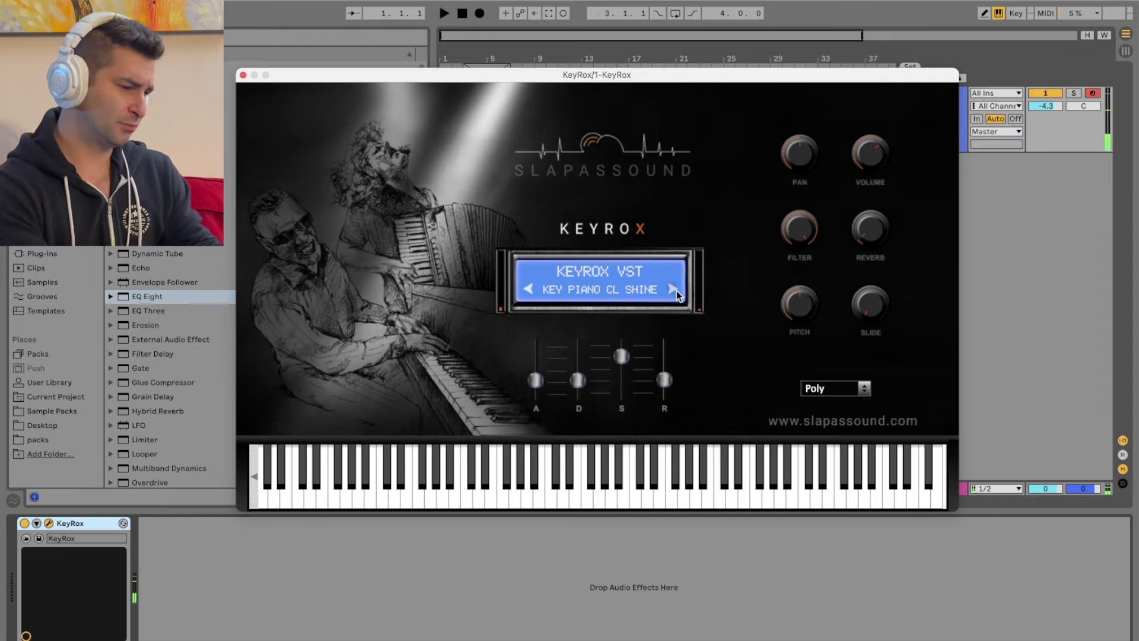
- Switch to the PIANO DRAMA preset and audition it with a repeated-note melody and a chord in the middle register
{"action": "left_click", "coordinate": [676, 290]}
{"action": "key", "text": "l"}
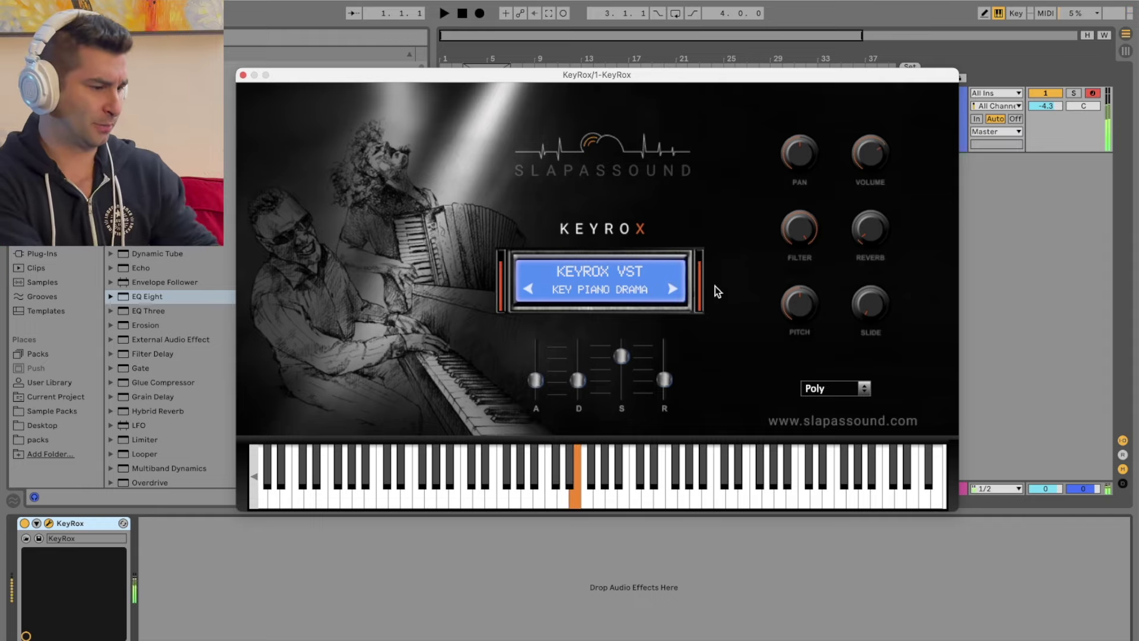
{"action": "key", "text": "d"}
{"action": "key", "text": "h"}
{"action": "key", "text": "z"}
{"action": "key", "text": "h"}
{"action": "key", "text": "h"}
{"action": "key", "text": "x"}
{"action": "key", "text": "h"}
{"action": "key", "text": "x"}
{"action": "key", "text": "h"}
{"action": "key", "text": "f"}
{"action": "key", "text": "l"}
{"action": "key", "text": "semicolon"}
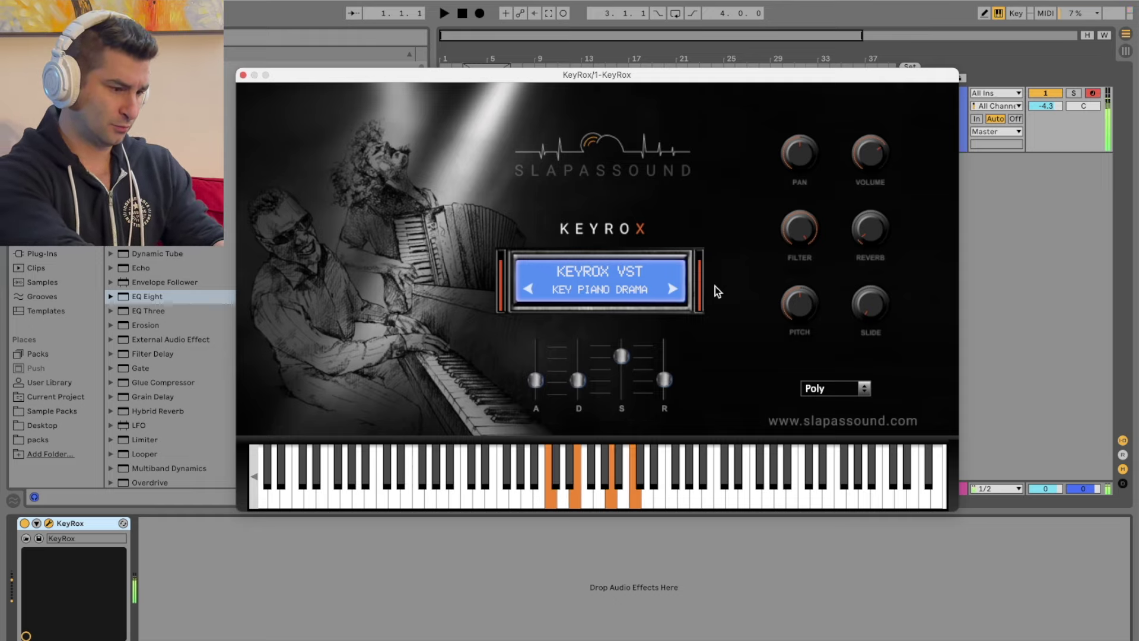
{"action": "key", "text": "k"}
{"action": "key", "text": "g"}
- Switch to the PIANO HARPSICH preset and audition it with a short phrase of middle and lower notes
{"action": "left_click", "coordinate": [672, 290]}
{"action": "key", "text": "g"}
{"action": "key", "text": "h"}
{"action": "key", "text": "j"}
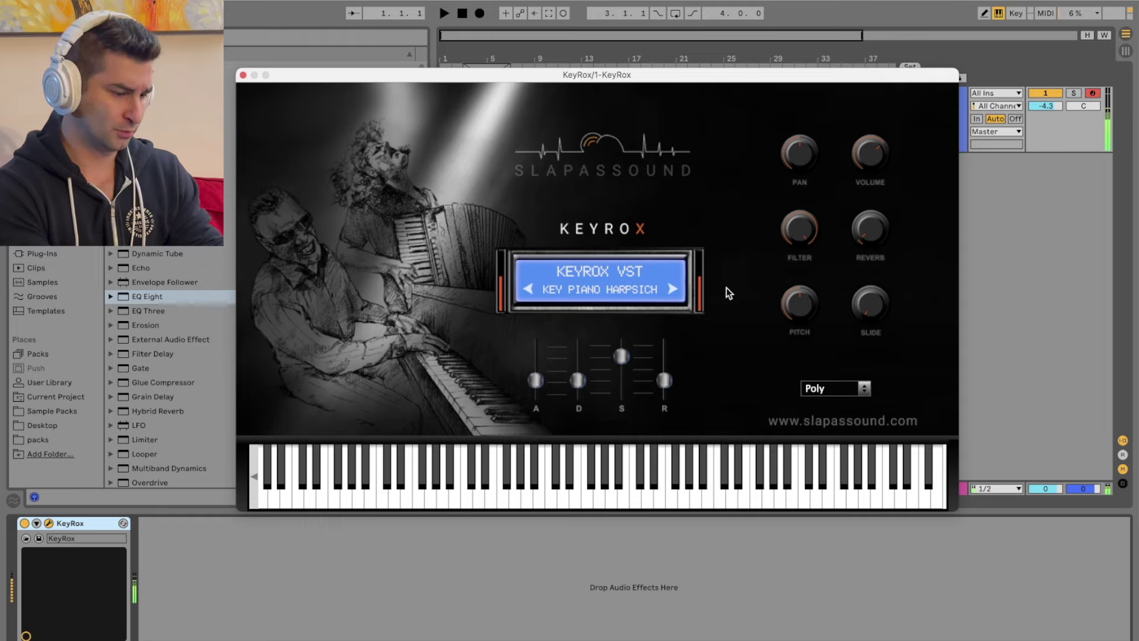
{"action": "key", "text": "h"}
{"action": "key", "text": "z"}
{"action": "key", "text": "h"}
{"action": "key", "text": "z"}
{"action": "key", "text": "h"}
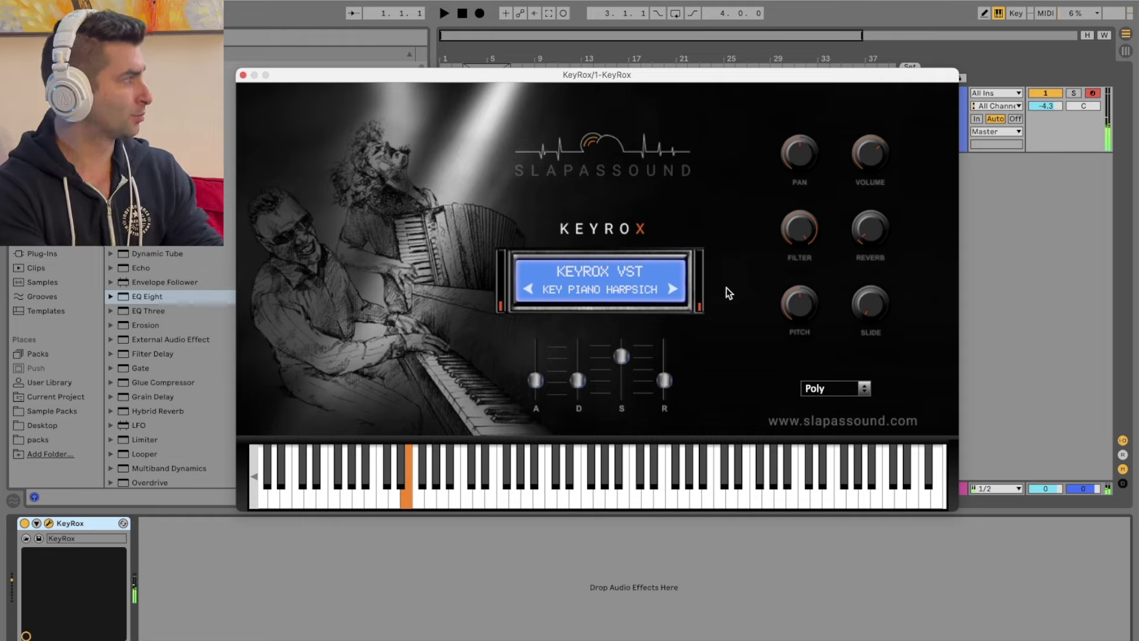
{"action": "key", "text": "g"}
- Load the PIANO HONKYPLAY preset and audition it with short phrases and very low bass notes
{"action": "left_click", "coordinate": [673, 290]}
{"action": "key", "text": "h"}
{"action": "key", "text": "g"}
{"action": "key", "text": "g"}
{"action": "key", "text": "h"}
{"action": "key", "text": "d"}
{"action": "key", "text": "a"}
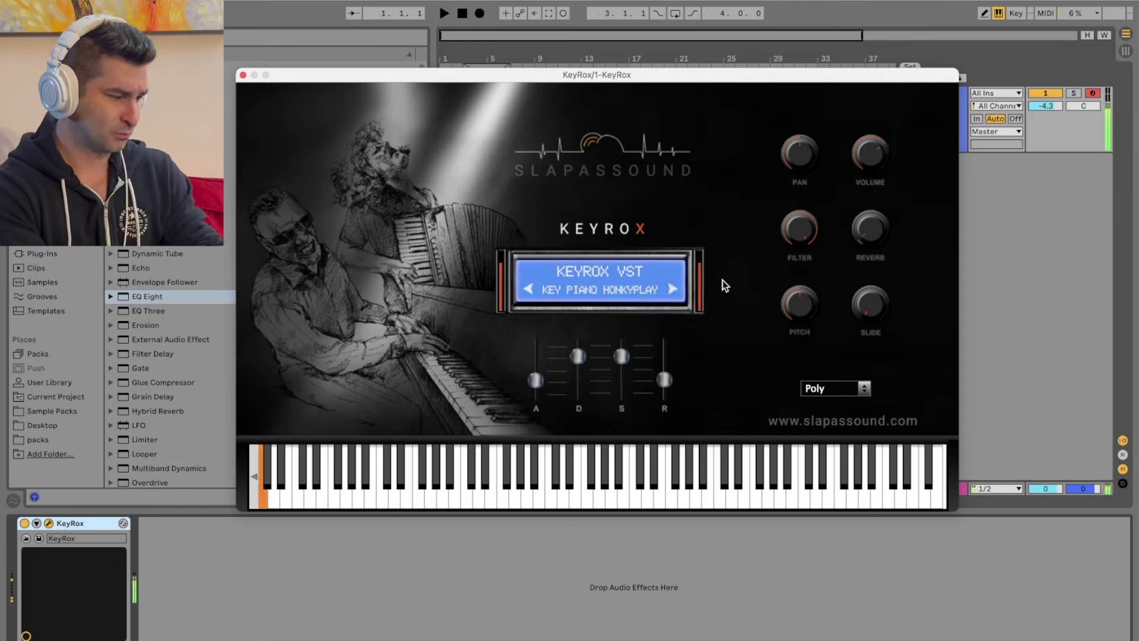
{"action": "key", "text": "a"}
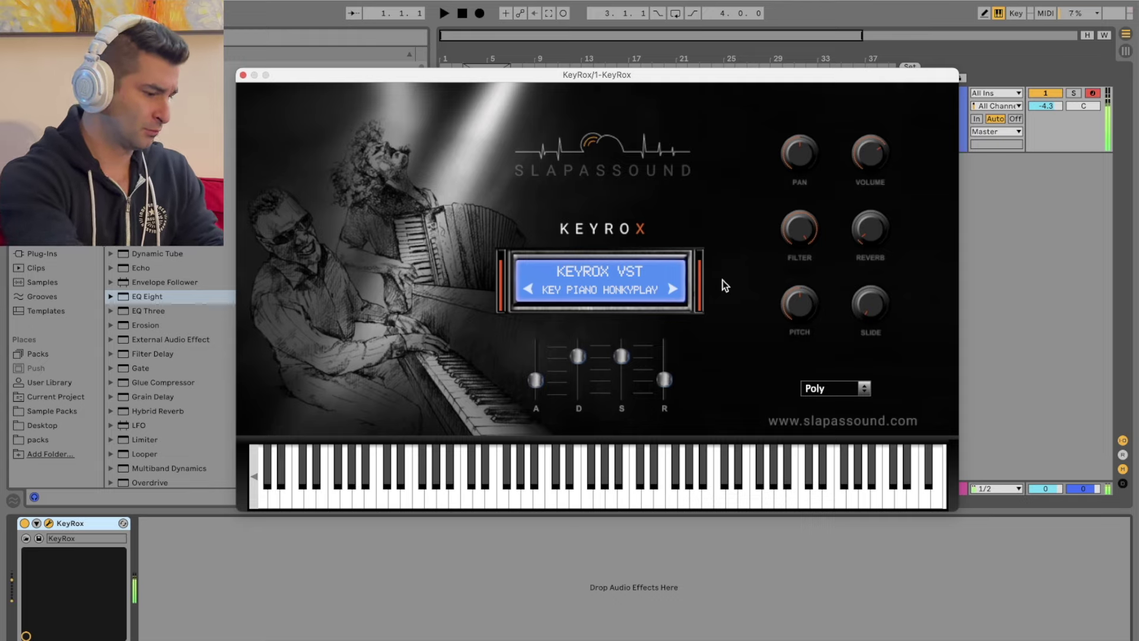
{"action": "key", "text": "a"}
{"action": "key", "text": "d"}
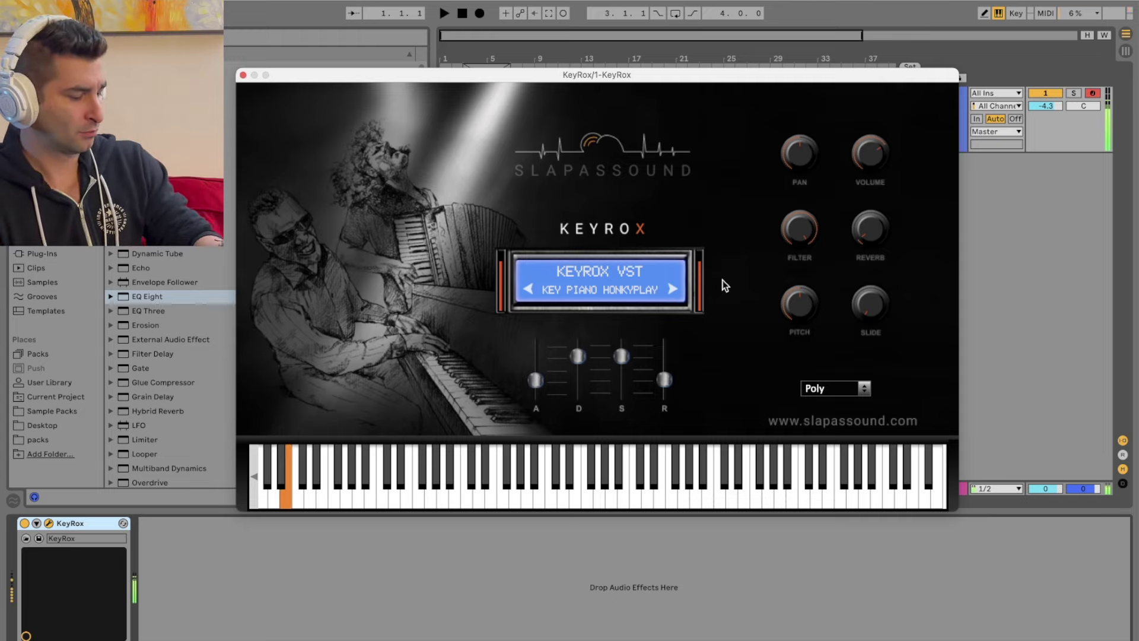
{"action": "key", "text": "h"}
{"action": "key", "text": "j"}
{"action": "key", "text": "g"}
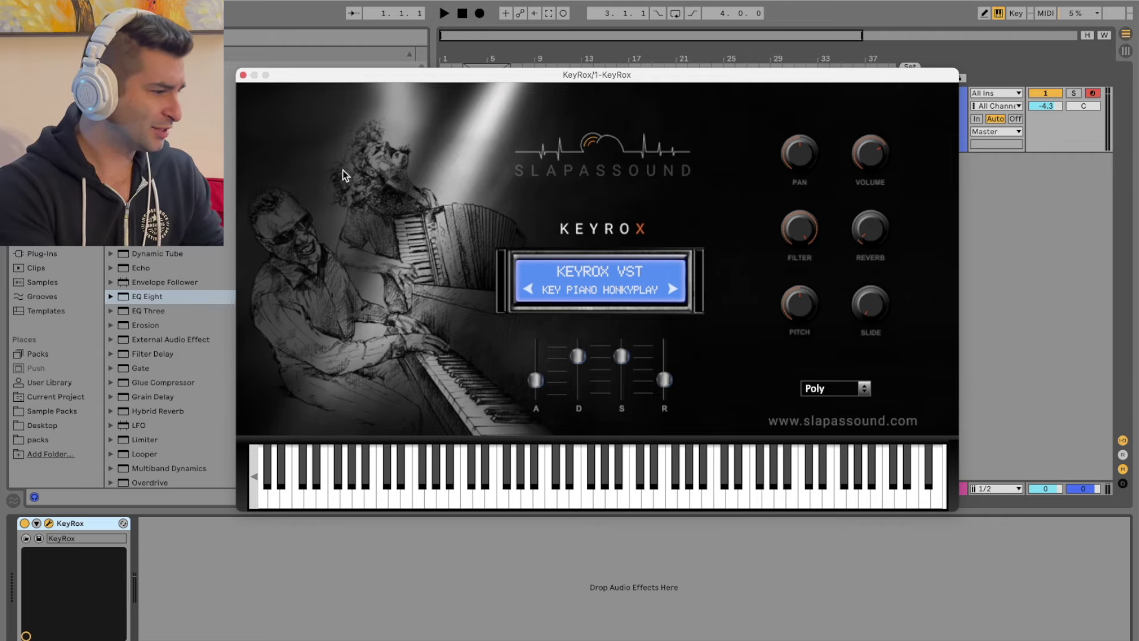
- Close the instrument window, insert an empty MIDI clip at bar 1 of the KeyRox track, and shorten it to four bars
{"action": "left_click", "coordinate": [243, 74]}
{"action": "left_click_drag", "start_coordinate": [449, 61], "coordinate": [441, 89]}
{"action": "right_click", "coordinate": [482, 114]}
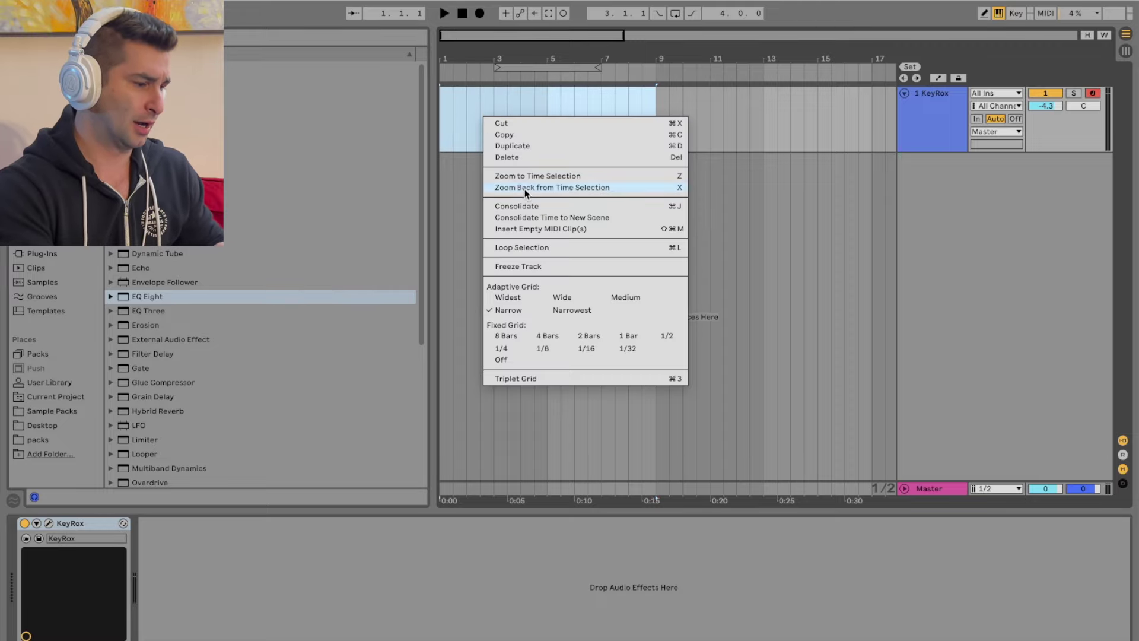
{"action": "left_click", "coordinate": [514, 229]}
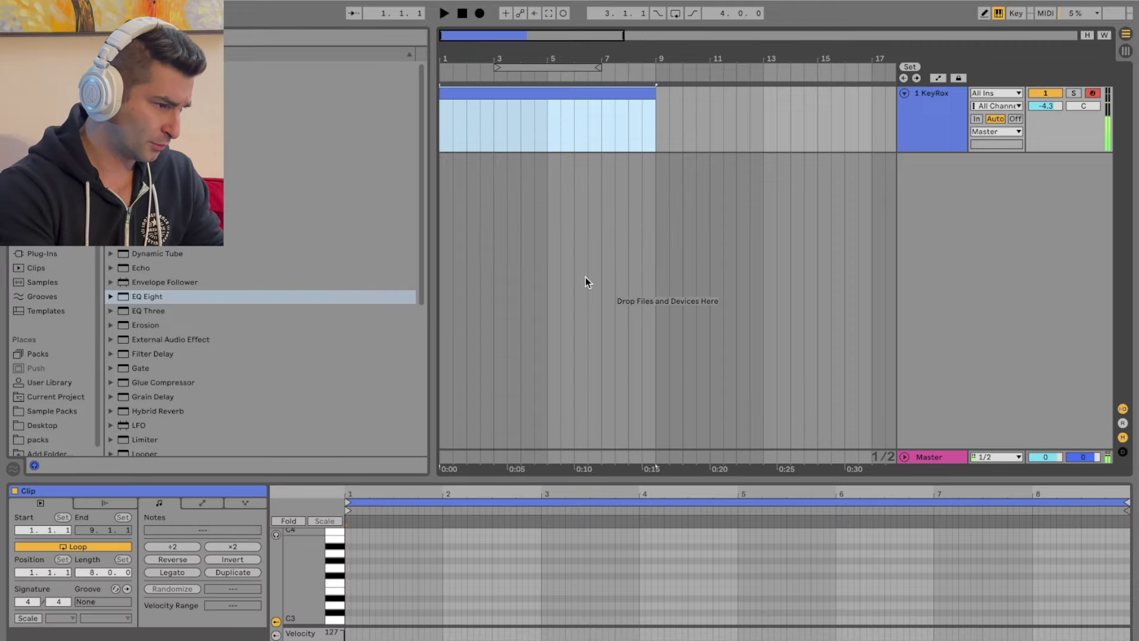
{"action": "left_click_drag", "start_coordinate": [654, 93], "coordinate": [544, 93]}
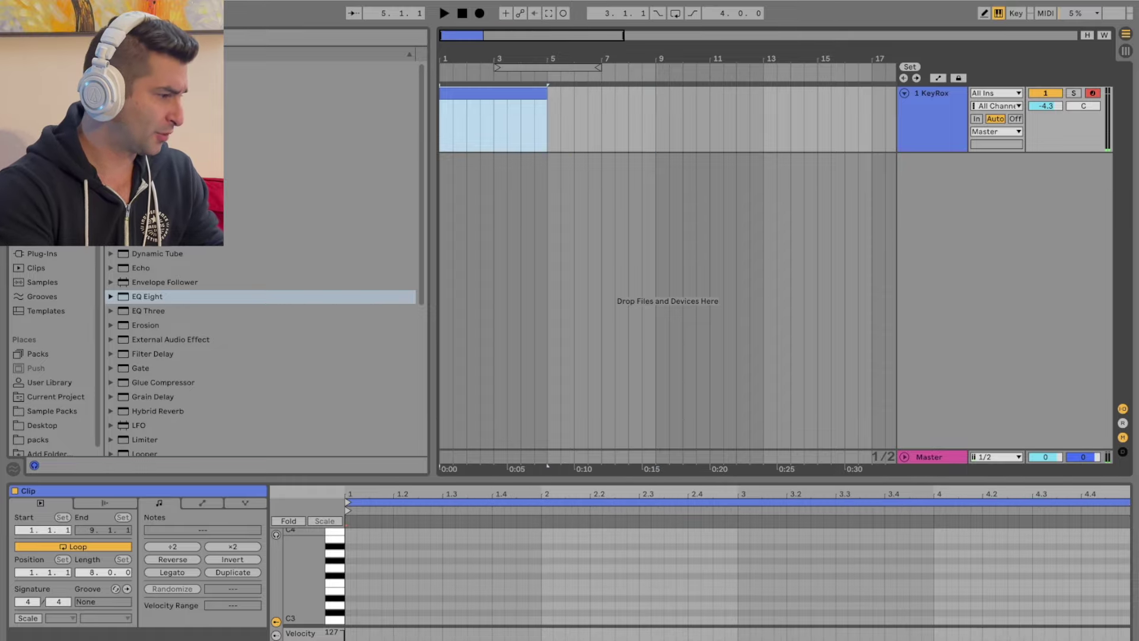
{"action": "left_click", "coordinate": [484, 152]}
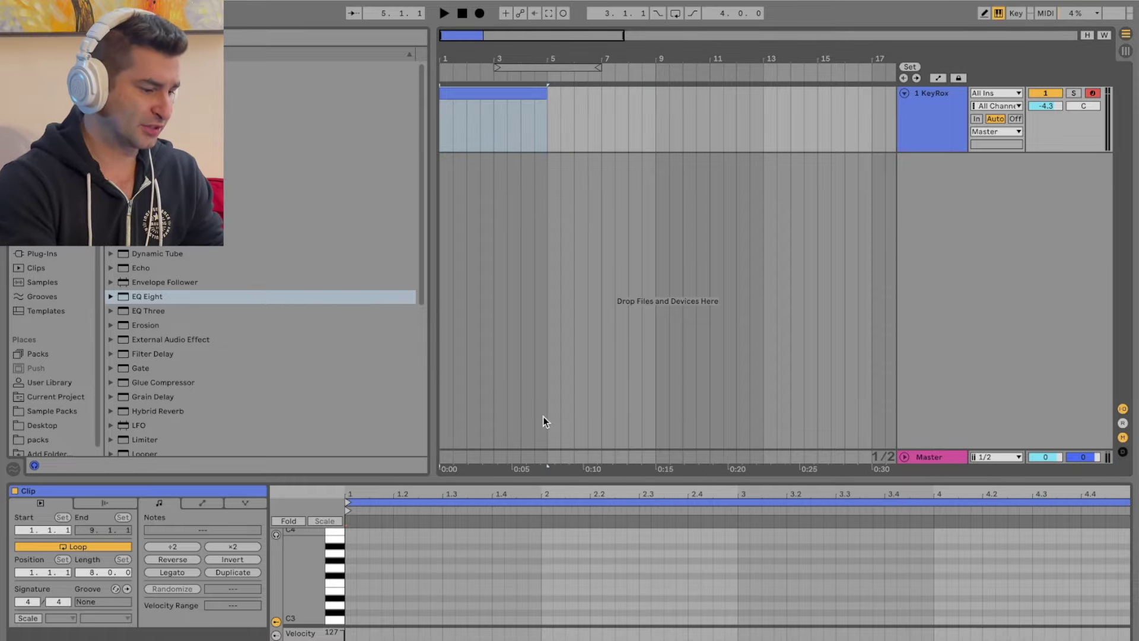
- Enter four short, syncopated E0 notes in the clip's first bar, followed by an F#0 note on beat 1.4
{"action": "left_click_drag", "start_coordinate": [509, 479], "coordinate": [503, 377]}
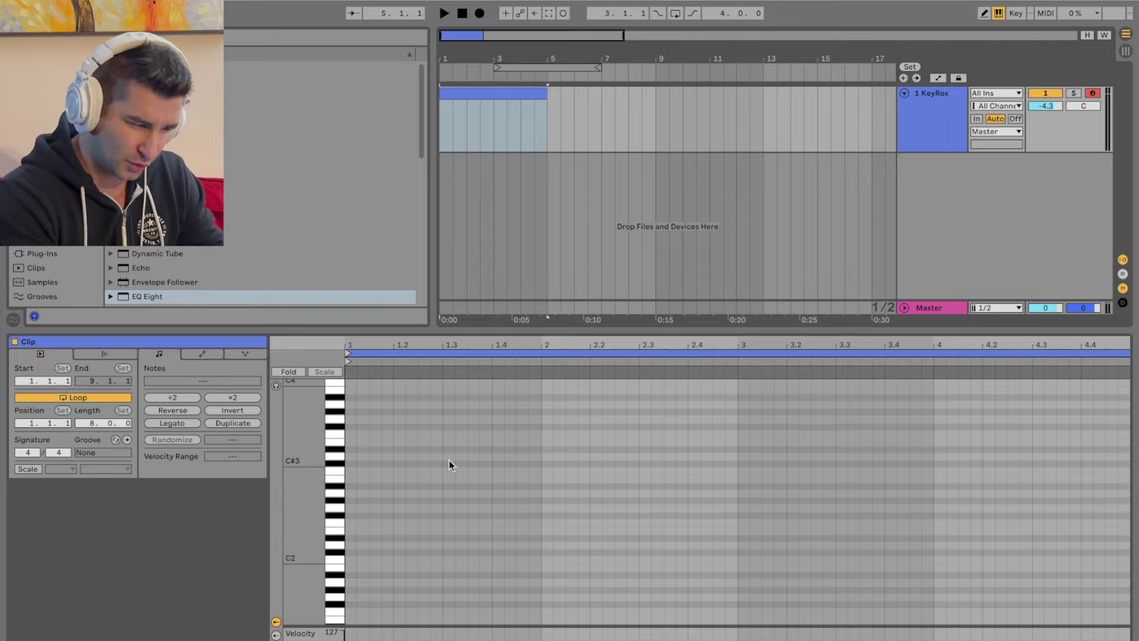
{"action": "scroll", "coordinate": [449, 460], "scroll_direction": "down", "scroll_amount": 10}
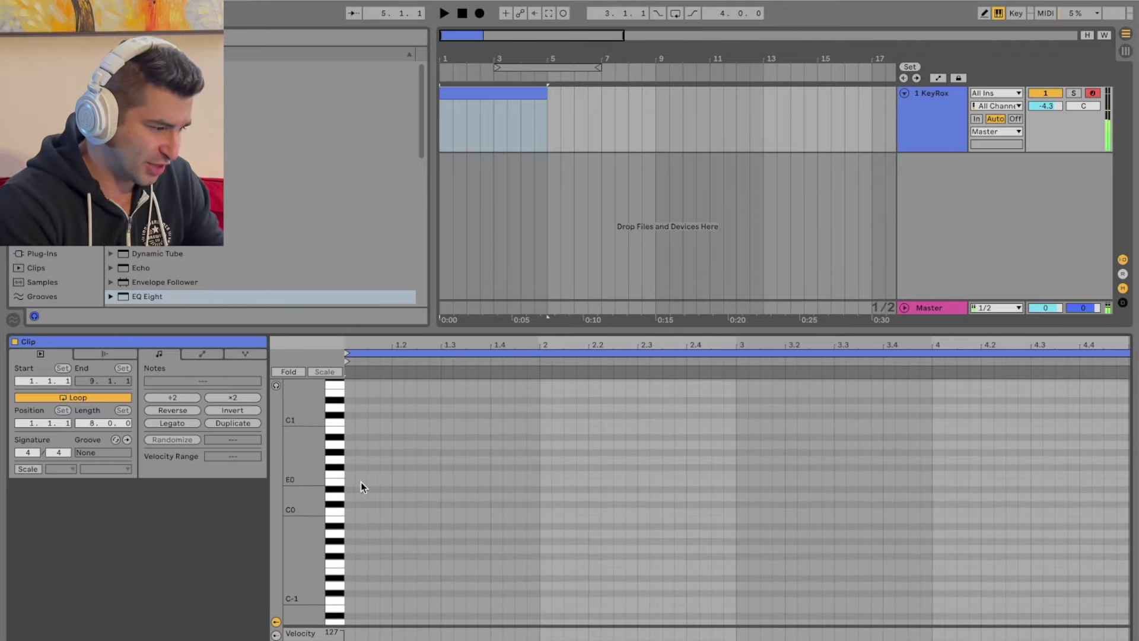
{"action": "left_click", "coordinate": [352, 483]}
{"action": "double_click", "coordinate": [351, 482]}
{"action": "key", "text": "space"}
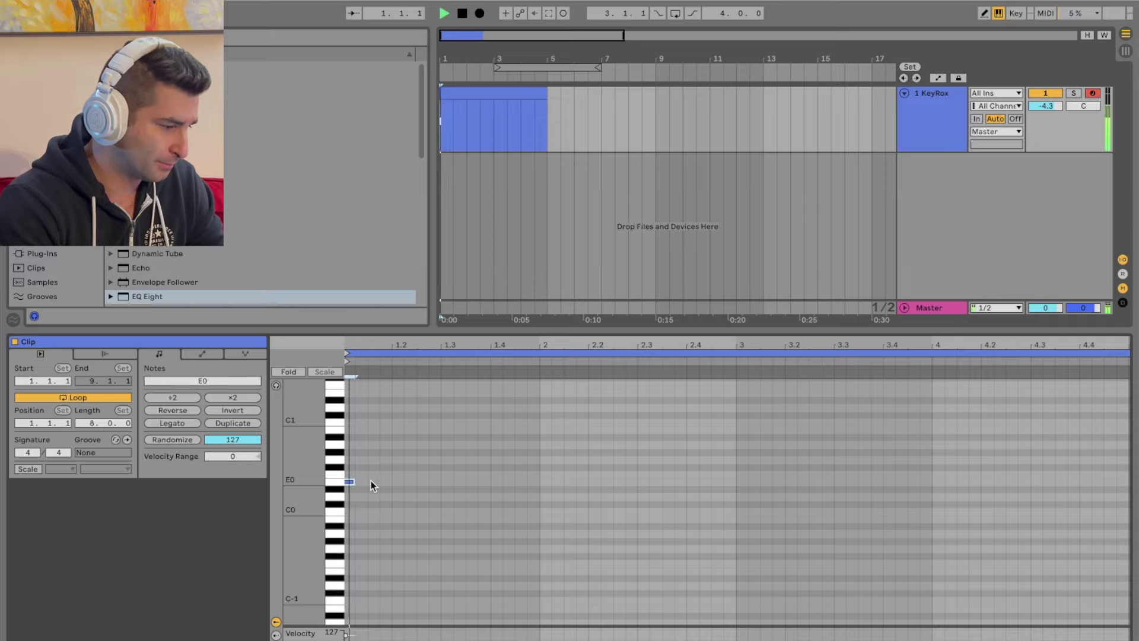
{"action": "double_click", "coordinate": [373, 480]}
{"action": "left_click_drag", "start_coordinate": [374, 483], "coordinate": [386, 482]}
{"action": "double_click", "coordinate": [423, 482]}
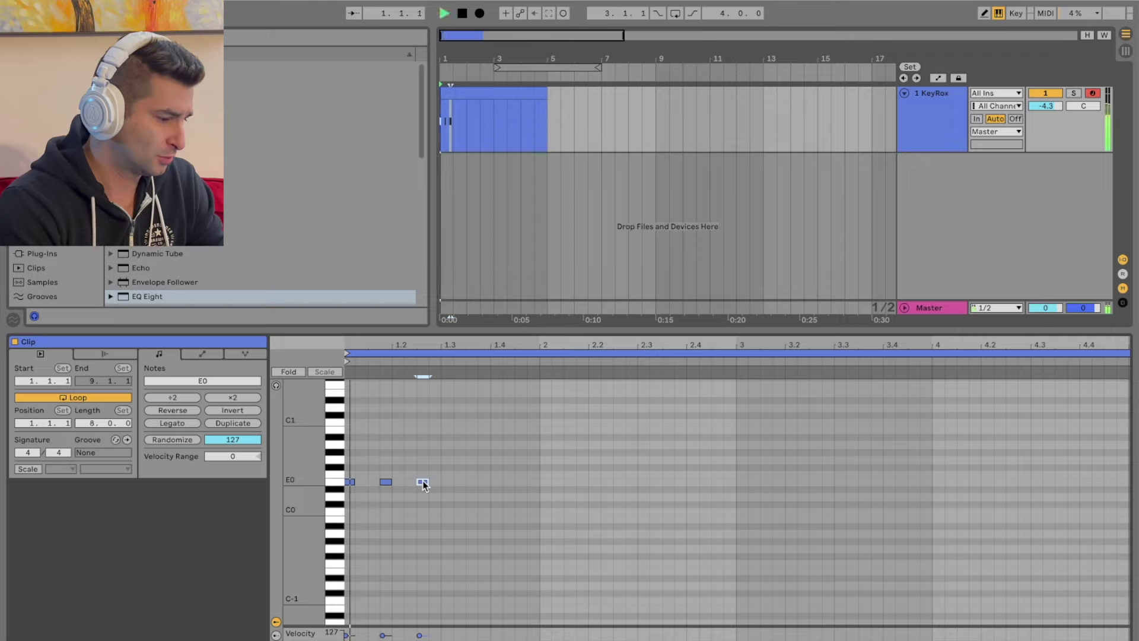
{"action": "double_click", "coordinate": [457, 481]}
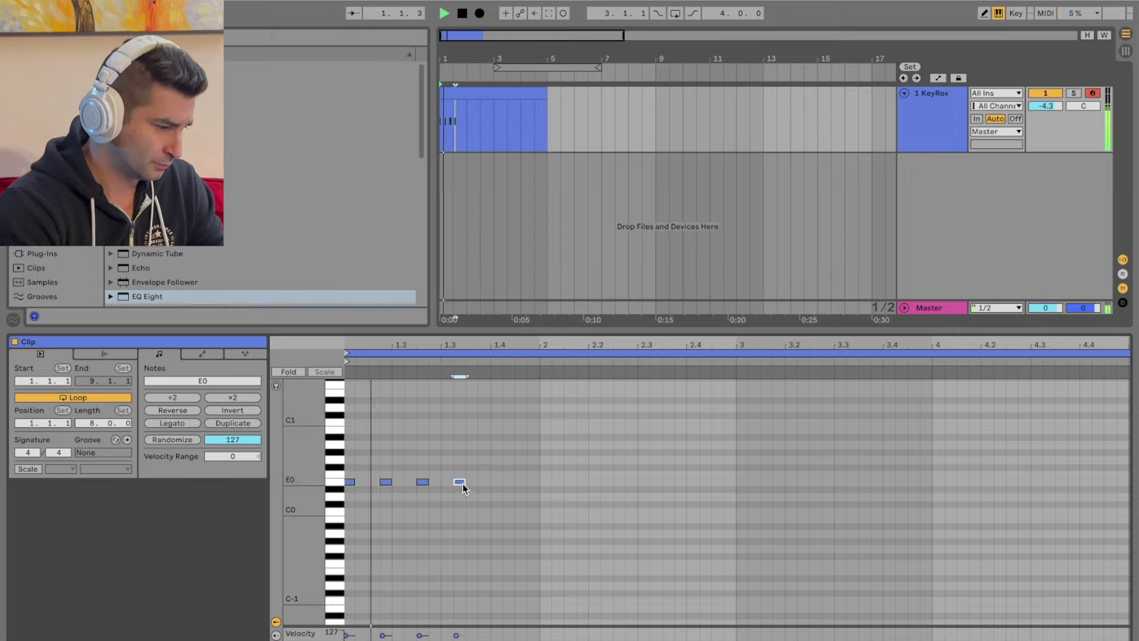
{"action": "left_click_drag", "start_coordinate": [458, 482], "coordinate": [469, 482]}
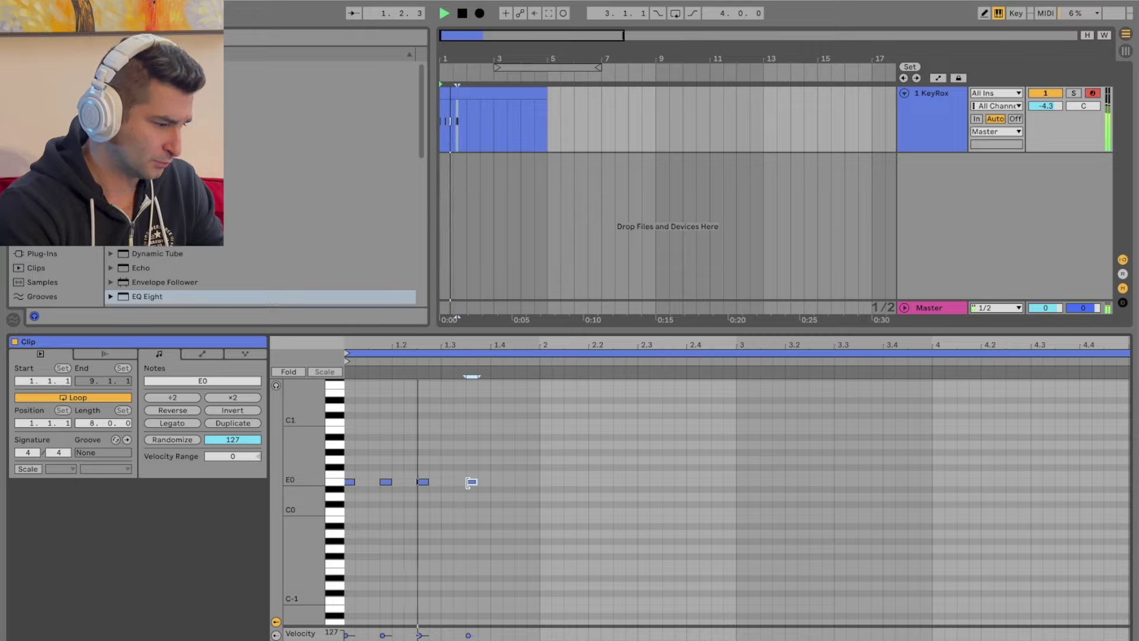
{"action": "double_click", "coordinate": [497, 467]}
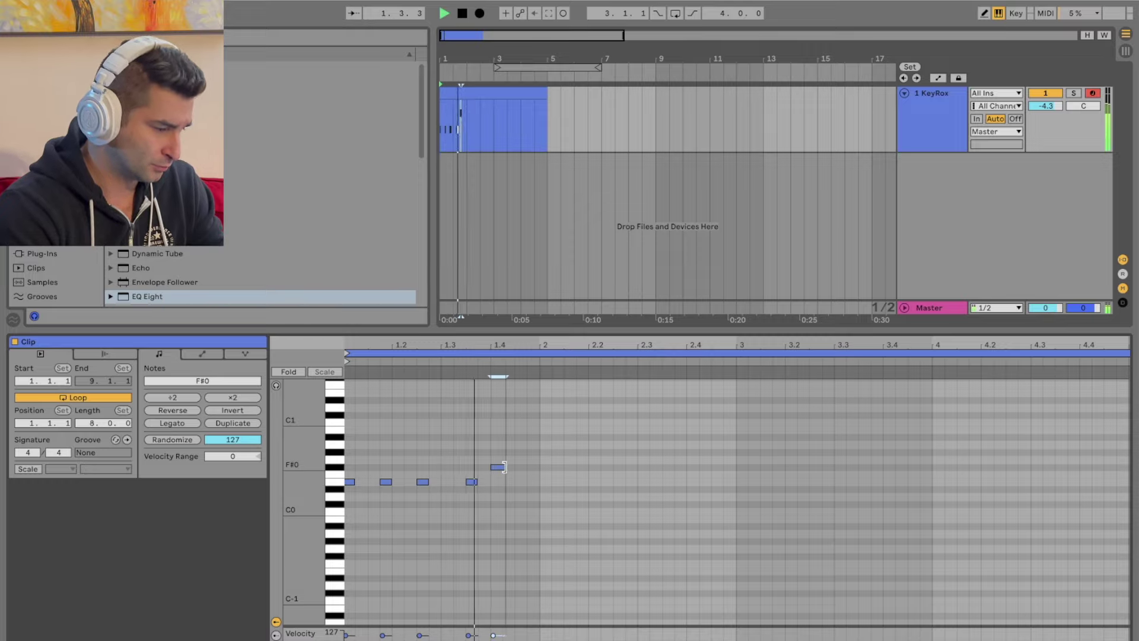
- Try duplicating the first bar's bass pattern, ending on A0, into bar 2
{"action": "key", "text": "ctrl+a"}
{"action": "key", "text": "space"}
{"action": "left_click_drag", "start_coordinate": [520, 440], "coordinate": [340, 577]}
{"action": "key", "text": "ctrl+d"}
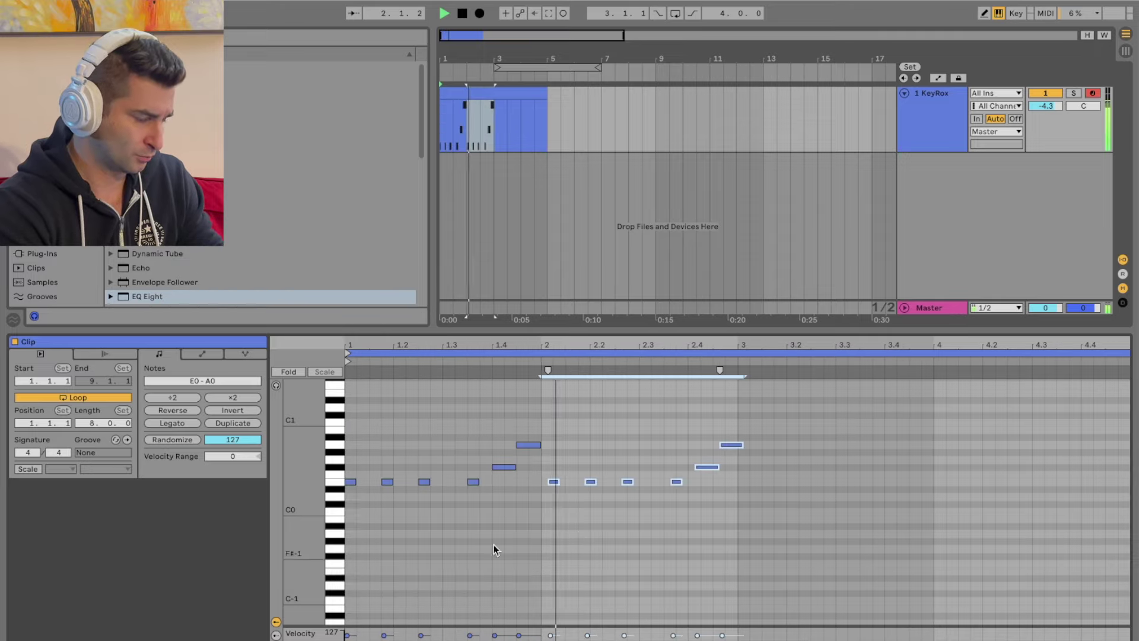
{"action": "key", "text": "ctrl+z"}
- Replace the first bar's closing note with G0 and duplicate the one-bar pattern three times to fill four bars
{"action": "left_click", "coordinate": [536, 422]}
{"action": "double_click", "coordinate": [525, 442]}
{"action": "key", "text": "space"}
{"action": "double_click", "coordinate": [524, 429]}
{"action": "left_click_drag", "start_coordinate": [526, 430], "coordinate": [344, 581]}
{"action": "key", "text": "ctrl+d"}
{"action": "key", "text": "ctrl+d"}
{"action": "key", "text": "ctrl+d"}
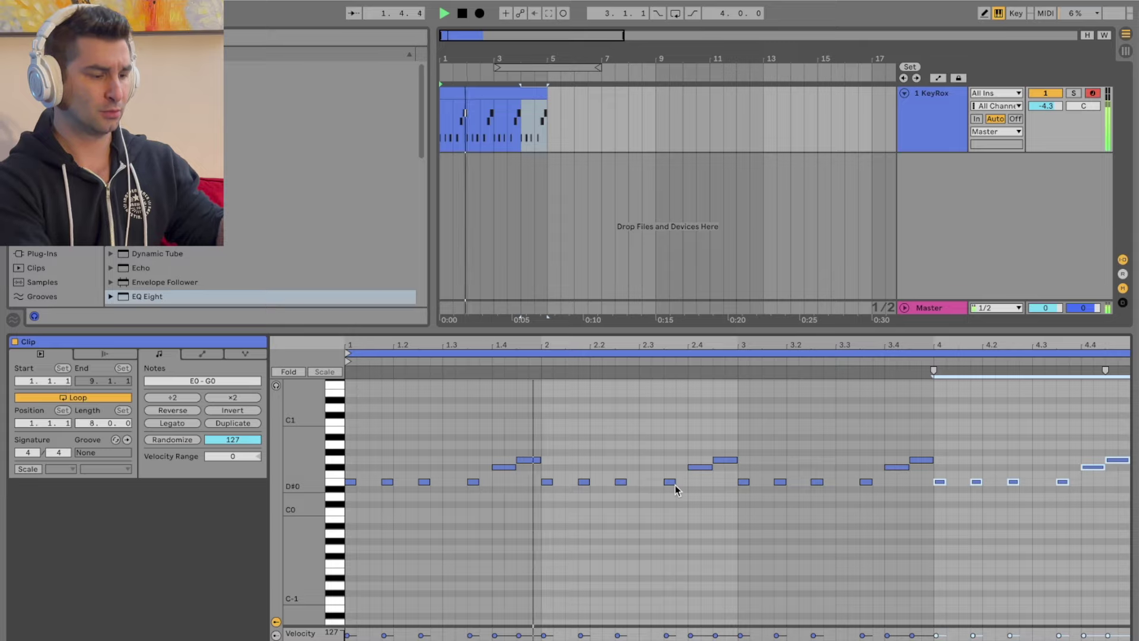
- Vary bar 4 by replacing its last E0 note with a B0 on beat 4.3 and an A0 leading up to beat 4.4
{"action": "left_click", "coordinate": [891, 478]}
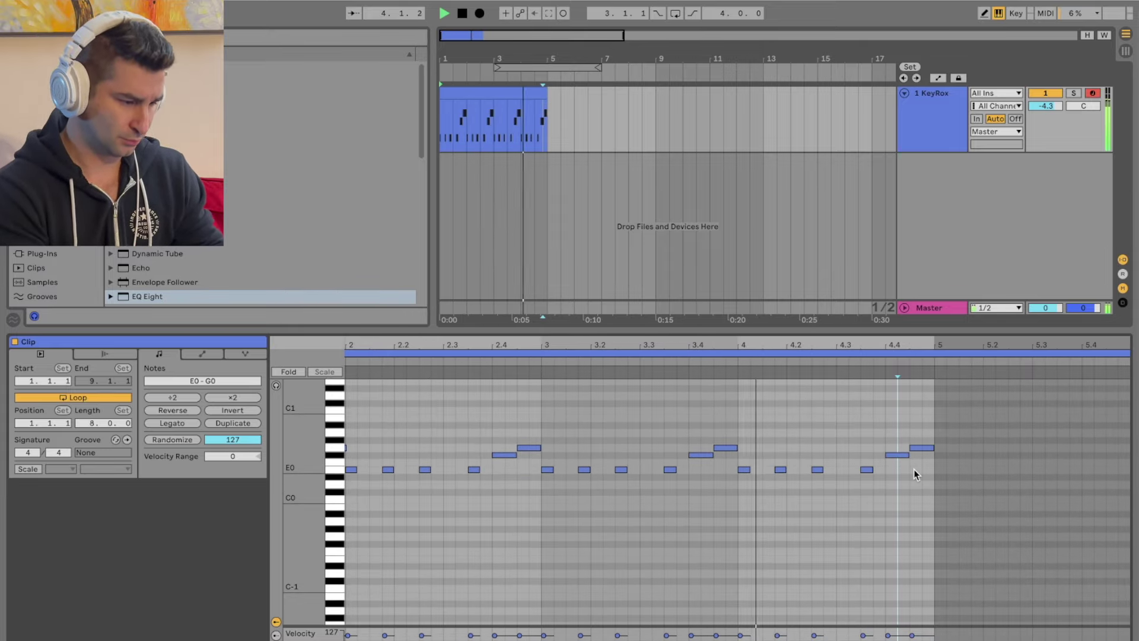
{"action": "left_click_drag", "start_coordinate": [868, 473], "coordinate": [843, 466]}
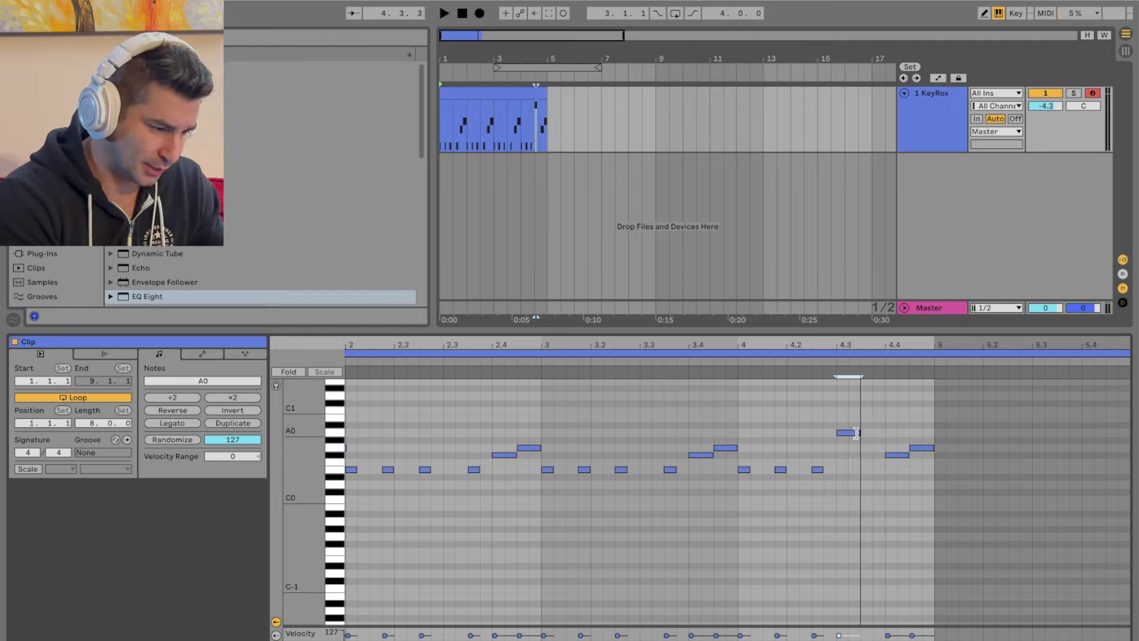
{"action": "left_click_drag", "start_coordinate": [855, 433], "coordinate": [851, 418]}
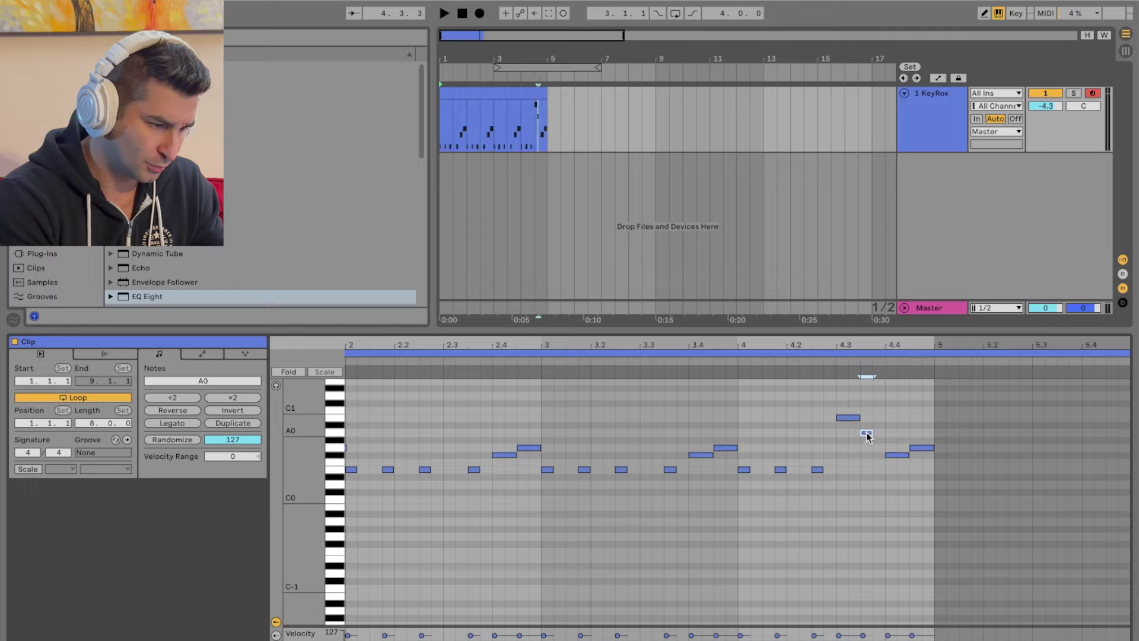
{"action": "left_click_drag", "start_coordinate": [868, 433], "coordinate": [885, 432]}
- Play the bass line back and duplicate the four-bar clip directly after itself on the KeyRox track
{"action": "left_click", "coordinate": [597, 363]}
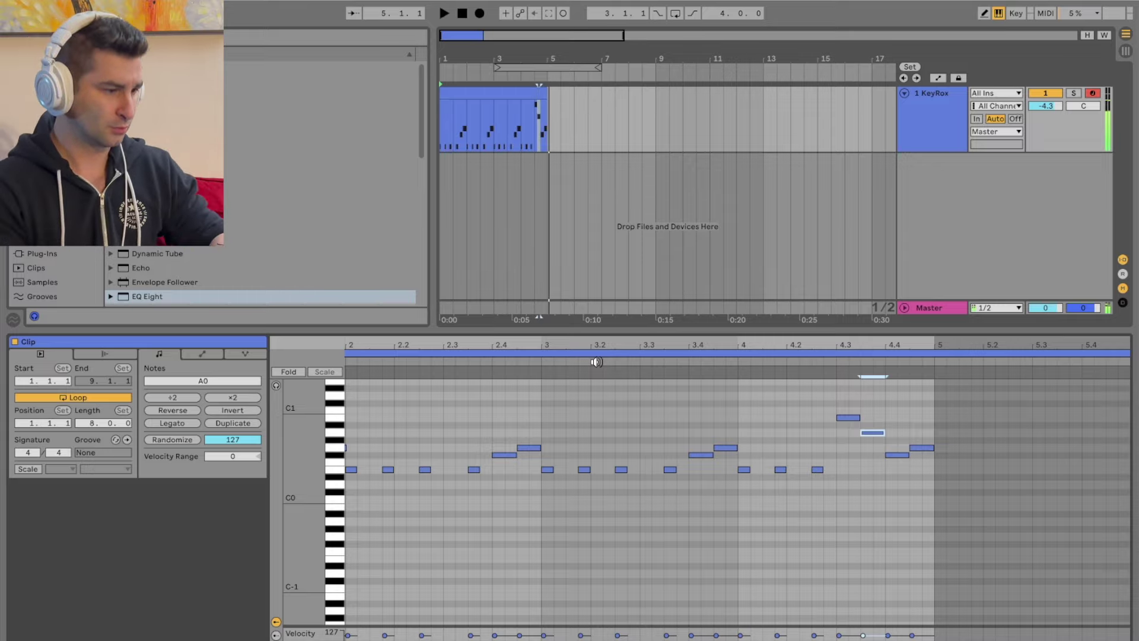
{"action": "key", "text": "space"}
{"action": "key", "text": "space"}
{"action": "key", "text": "ctrl+d"}
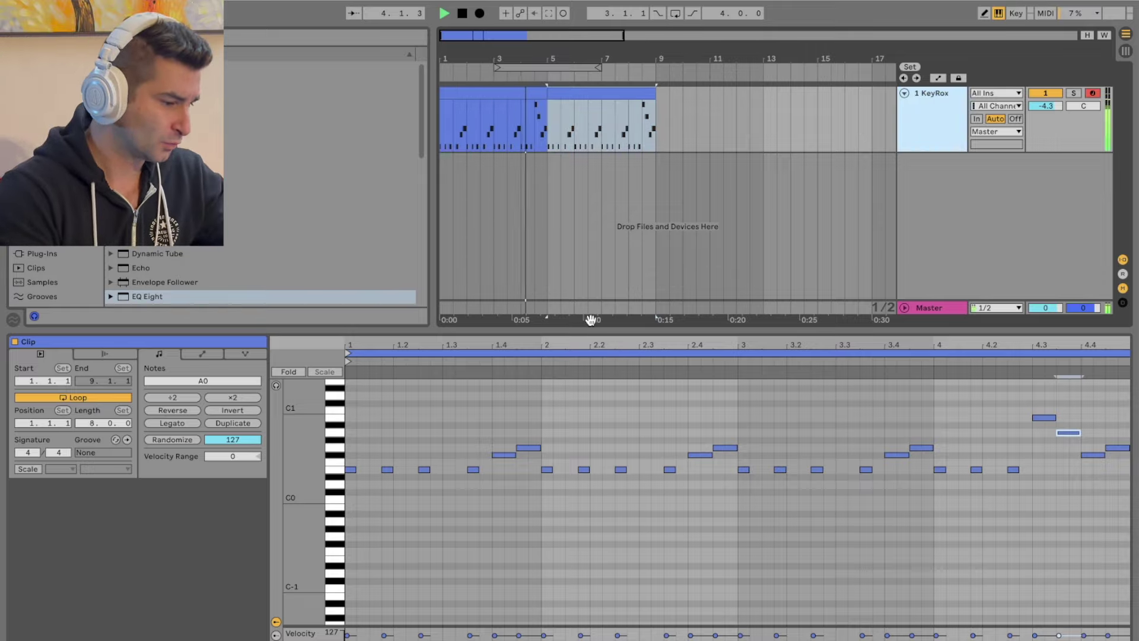
- Reduce the height of the note editor, stop playback and open the Sample Packs folder in the browser
{"action": "left_click_drag", "start_coordinate": [579, 330], "coordinate": [579, 409]}
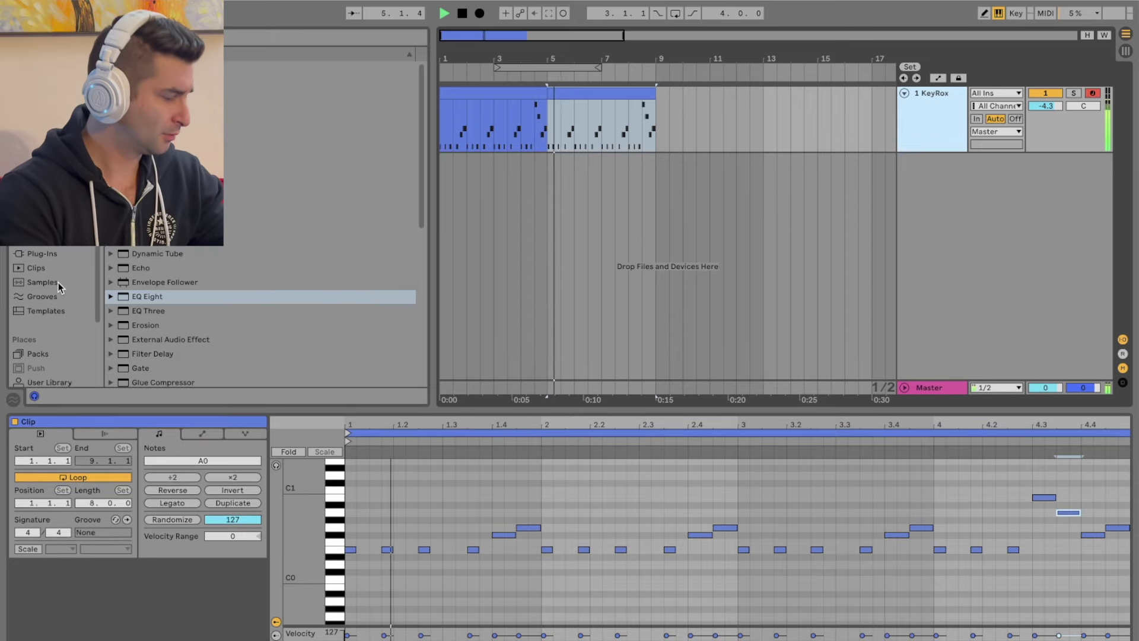
{"action": "key", "text": "space"}
{"action": "scroll", "coordinate": [59, 288], "scroll_direction": "down", "scroll_amount": 2}
{"action": "left_click", "coordinate": [53, 333]}
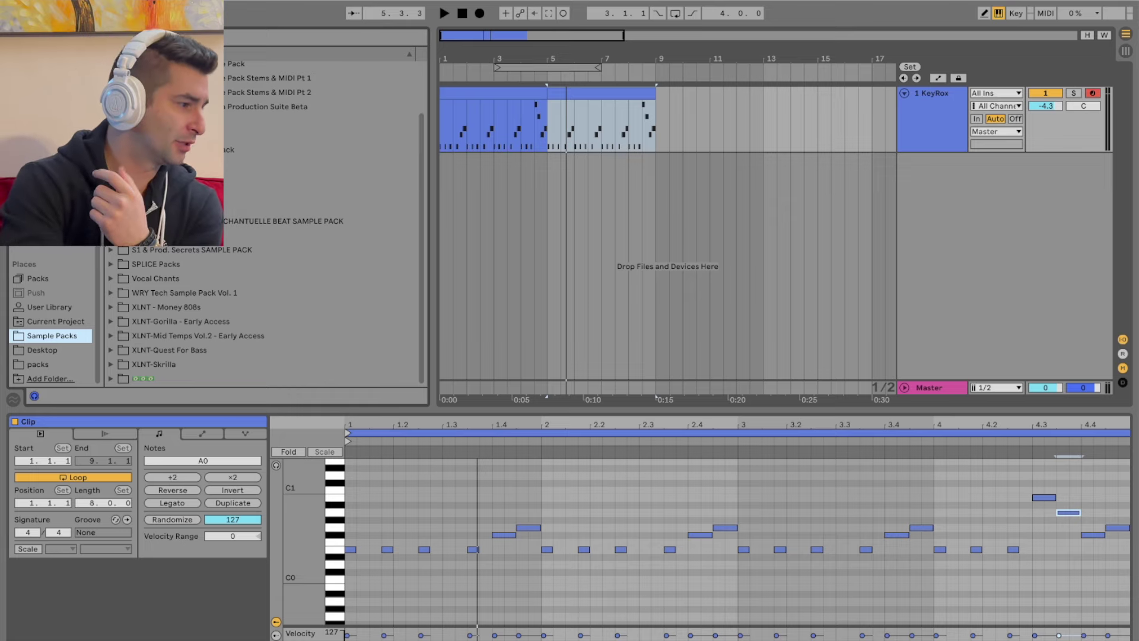
- Save the Live Set as "piano tecno" in the Ideas folder
{"action": "left_click", "coordinate": [77, 1]}
{"action": "left_click", "coordinate": [119, 133]}
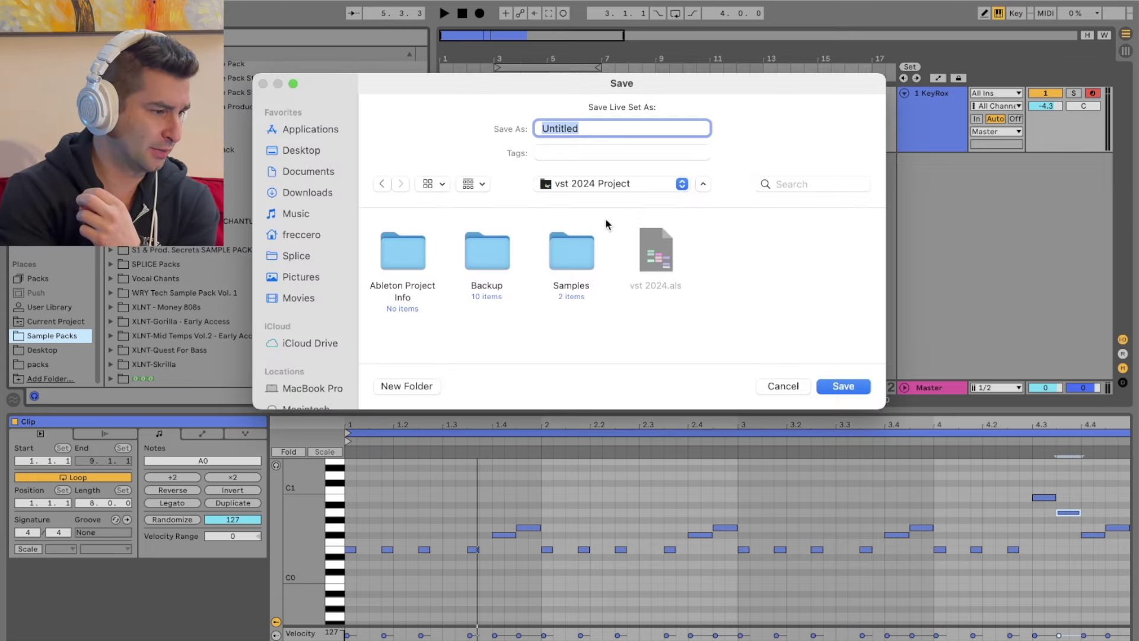
{"action": "left_click", "coordinate": [612, 184]}
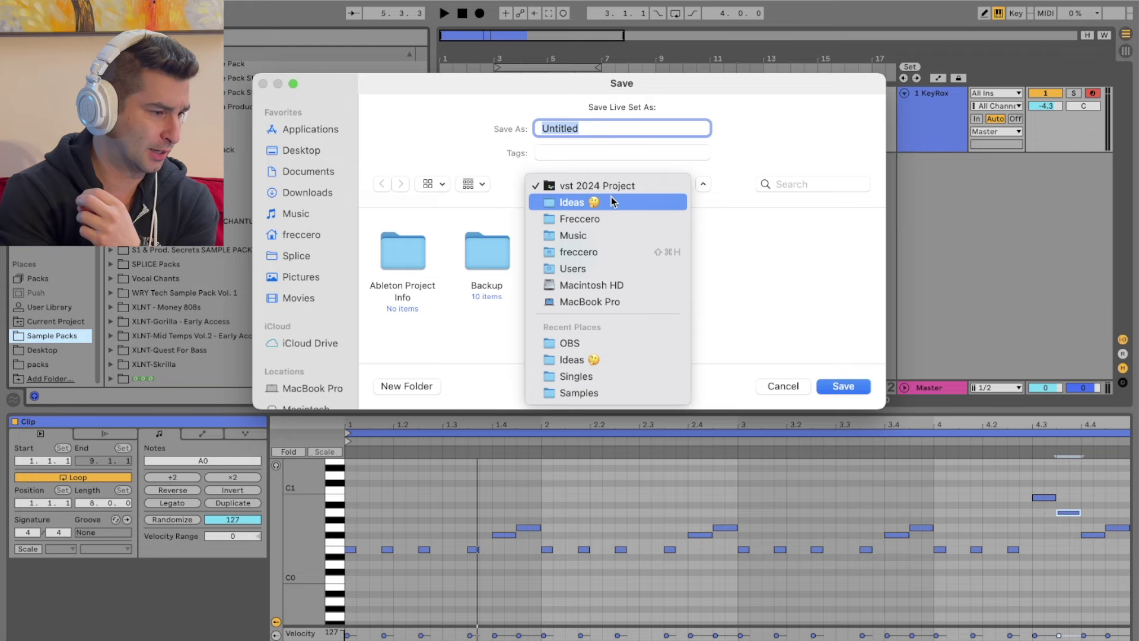
{"action": "left_click", "coordinate": [613, 202]}
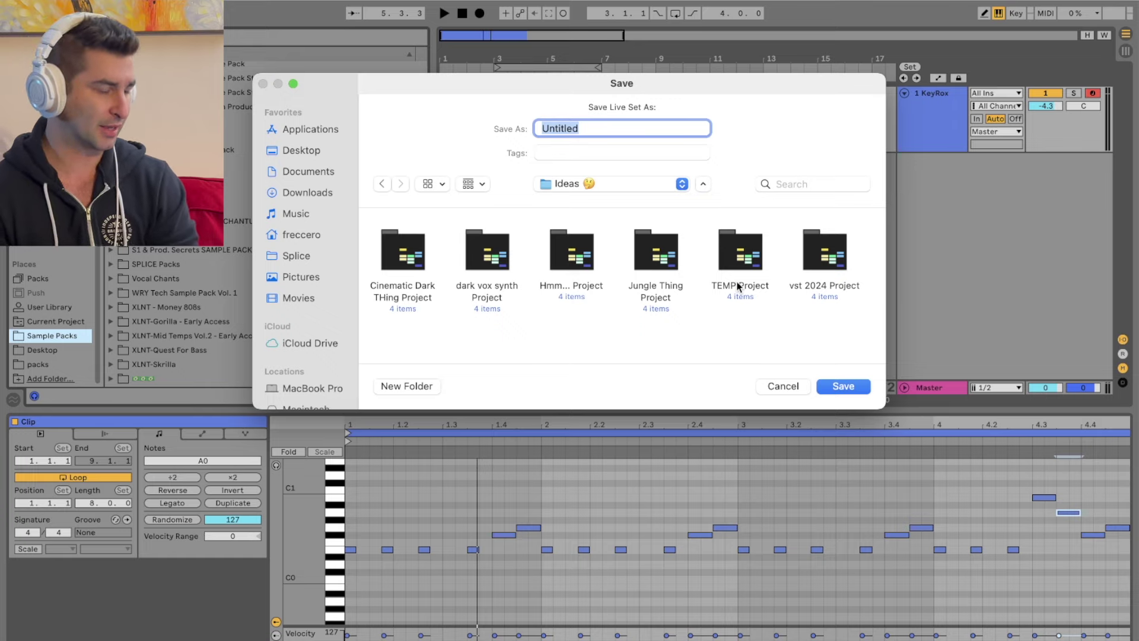
{"action": "type", "text": "piano t"}
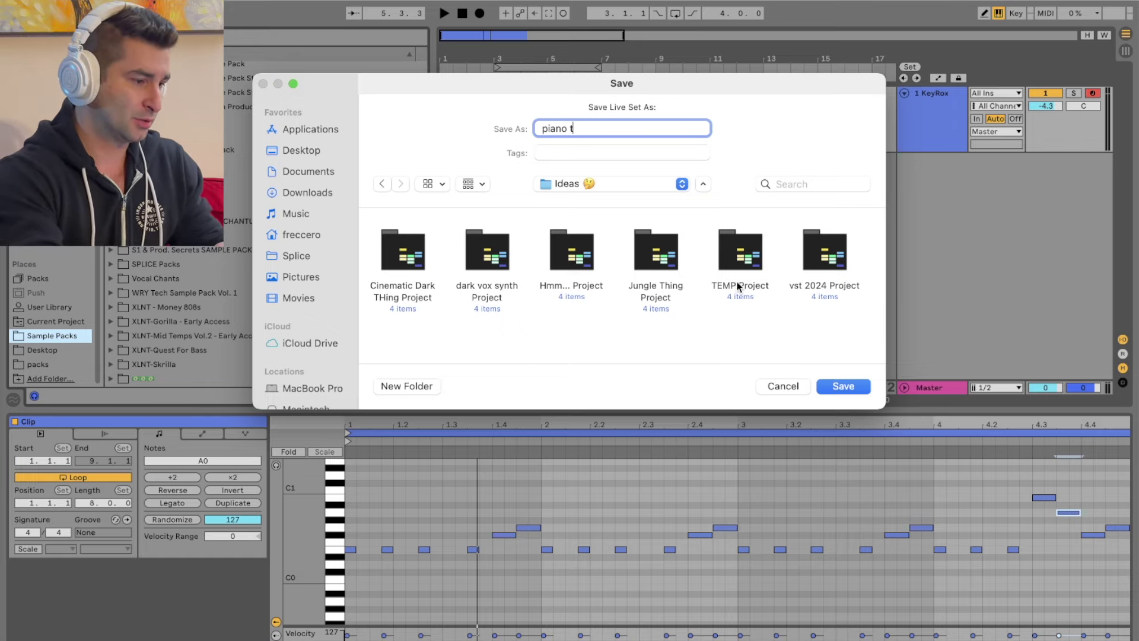
{"action": "type", "text": "ecno"}
{"action": "key", "text": "Return"}
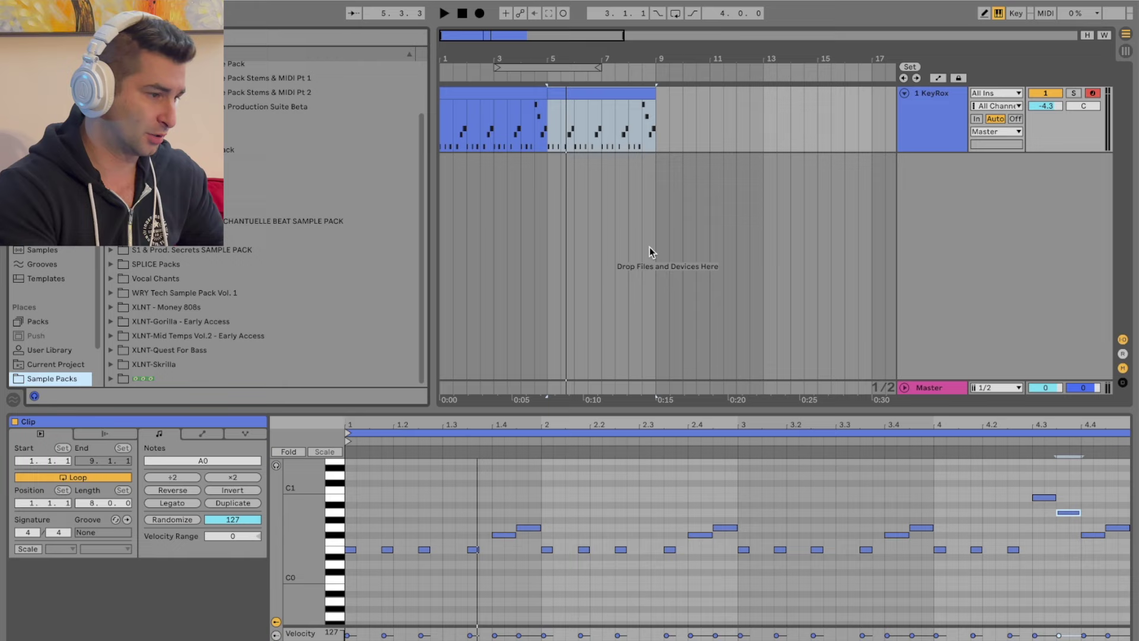
- Expand the SPLICE Packs folder and its subfolders down to the STCR2_MFT_130 full drum loops
{"action": "left_click", "coordinate": [151, 265]}
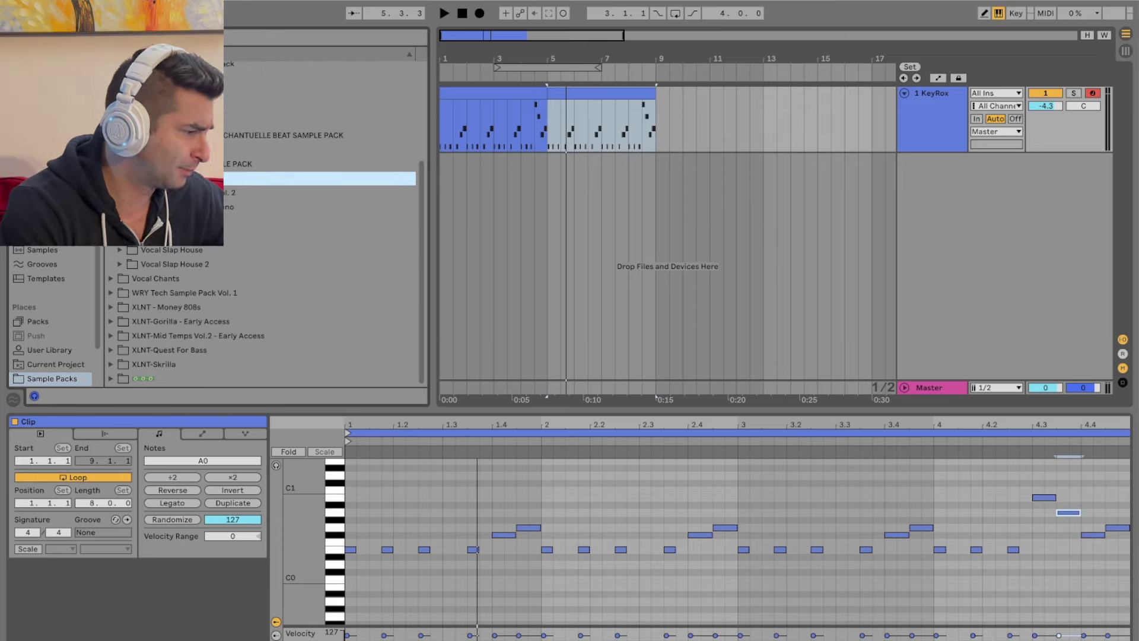
{"action": "left_click", "coordinate": [121, 206]}
{"action": "left_click", "coordinate": [139, 221]}
{"action": "left_click", "coordinate": [148, 235]}
{"action": "scroll", "coordinate": [152, 243], "scroll_direction": "down", "scroll_amount": 2}
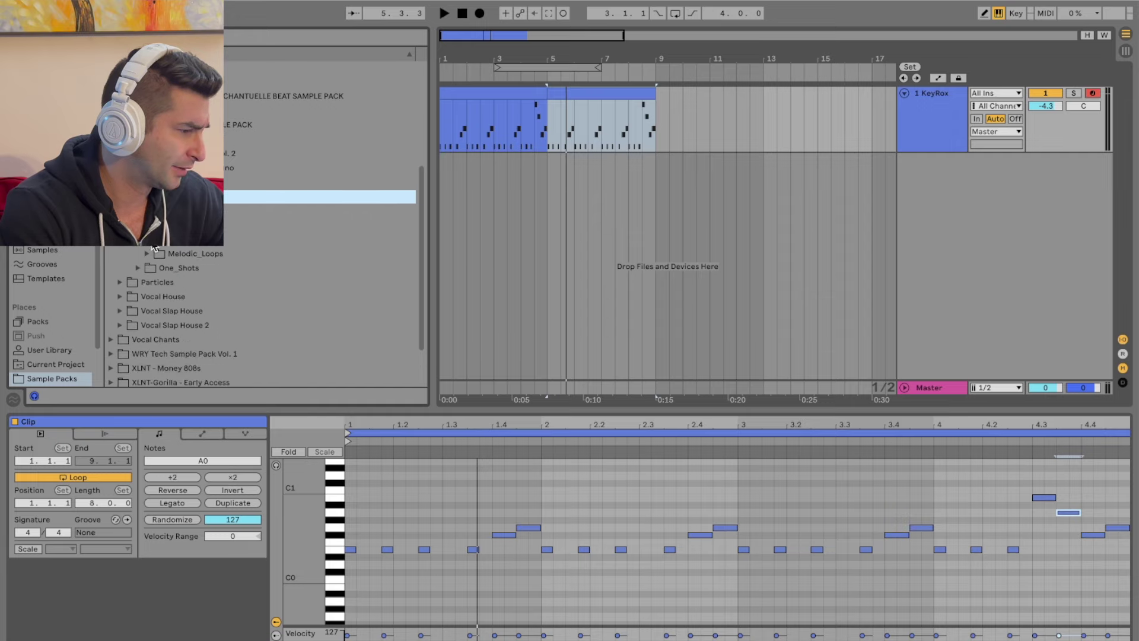
{"action": "left_click", "coordinate": [147, 225]}
{"action": "key", "text": "Right"}
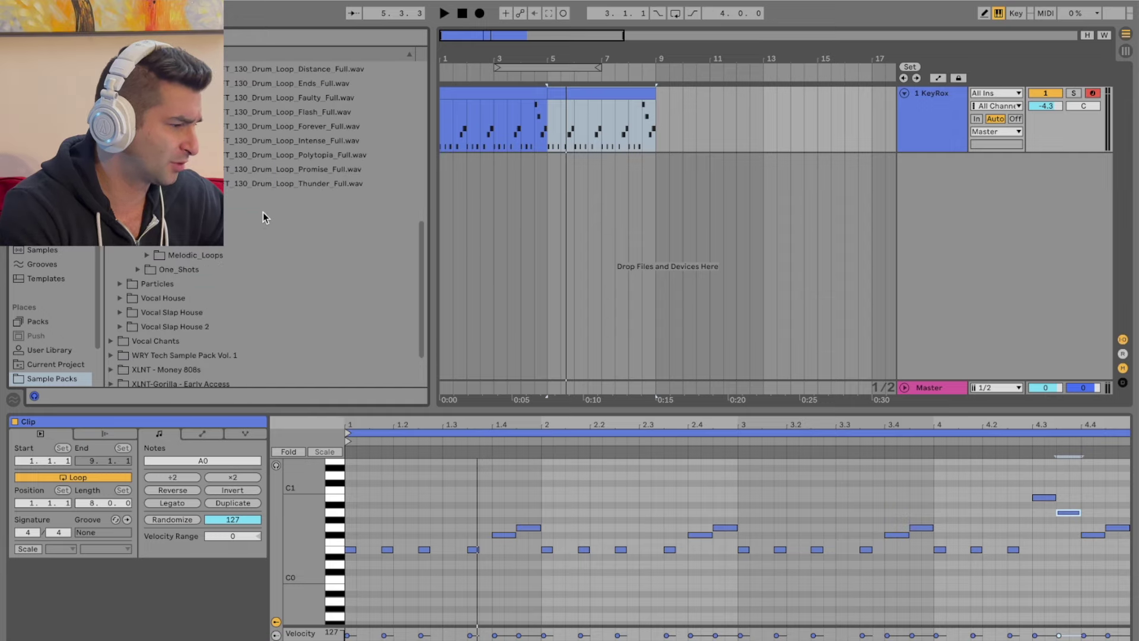
- Audition several STCR2_MFT_130 kick loops in the Kick_Loops folder, including Intense, Faulty and Polytopia
{"action": "left_click", "coordinate": [156, 247]}
{"action": "left_click", "coordinate": [240, 241]}
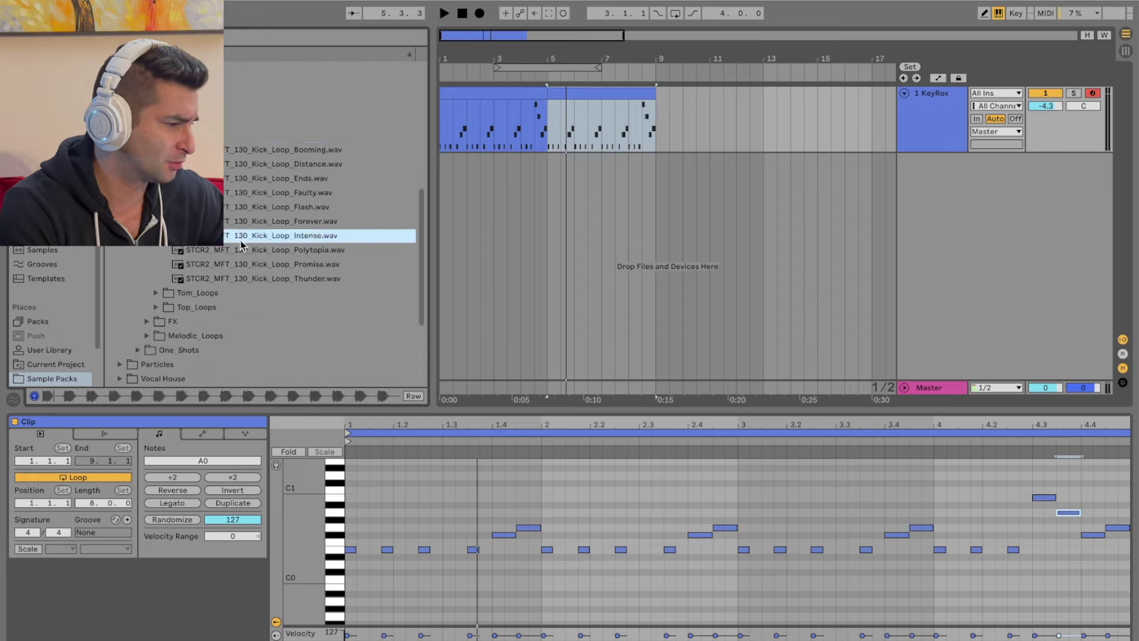
{"action": "key", "text": "Up"}
{"action": "key", "text": "Up"}
{"action": "key", "text": "Up"}
{"action": "key", "text": "Up"}
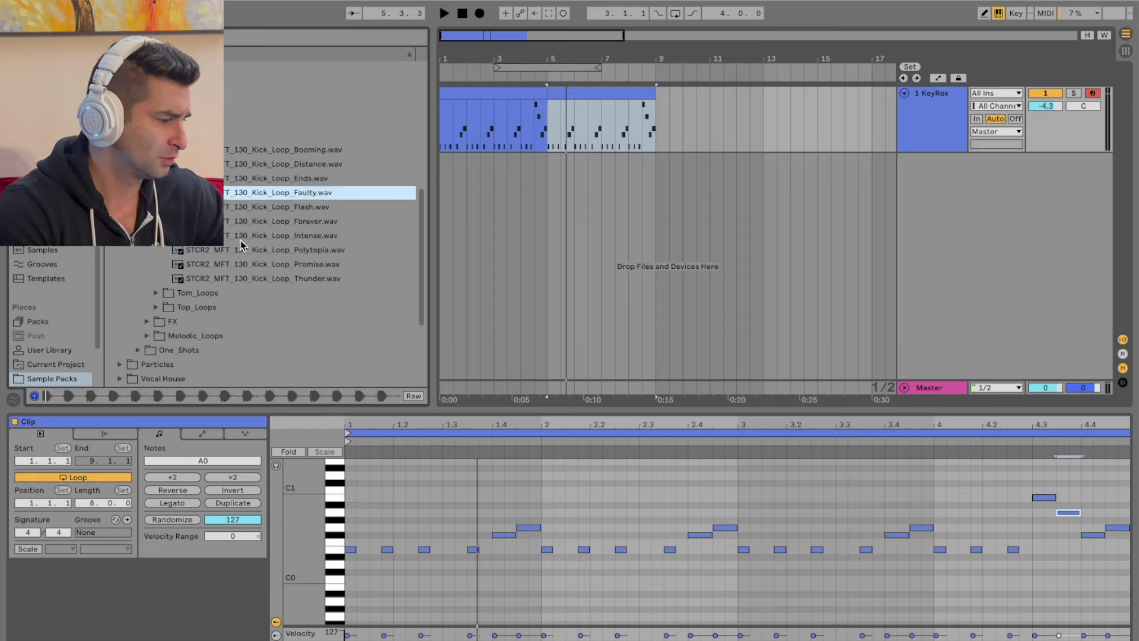
{"action": "left_click", "coordinate": [251, 251]}
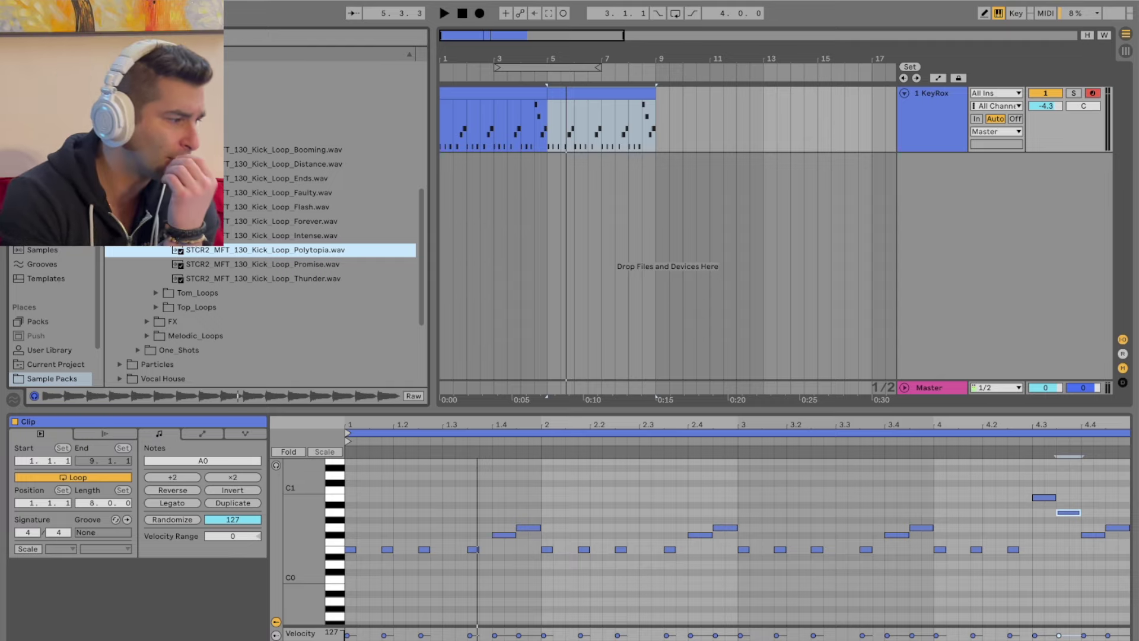
- Audition the full drum loops and place STCR2_MFT_130_Drum_Loop_Intense_Full.wav on a new audio track at bar 9
{"action": "key", "text": "Left"}
{"action": "key", "text": "Right"}
{"action": "left_click", "coordinate": [289, 178]}
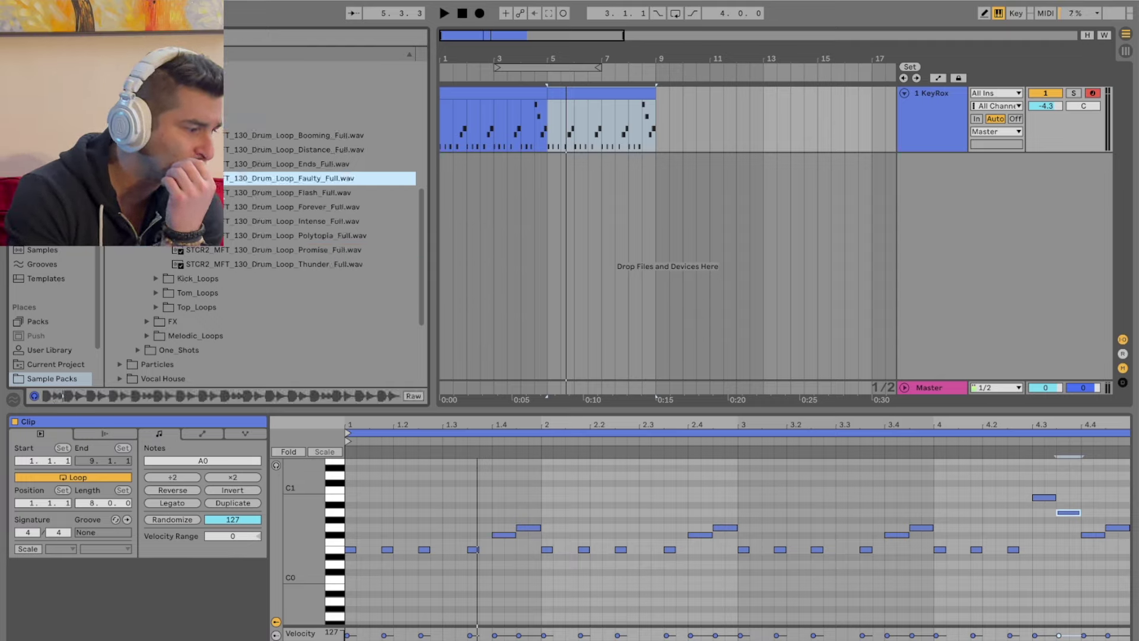
{"action": "left_click", "coordinate": [224, 221]}
{"action": "left_click", "coordinate": [226, 265]}
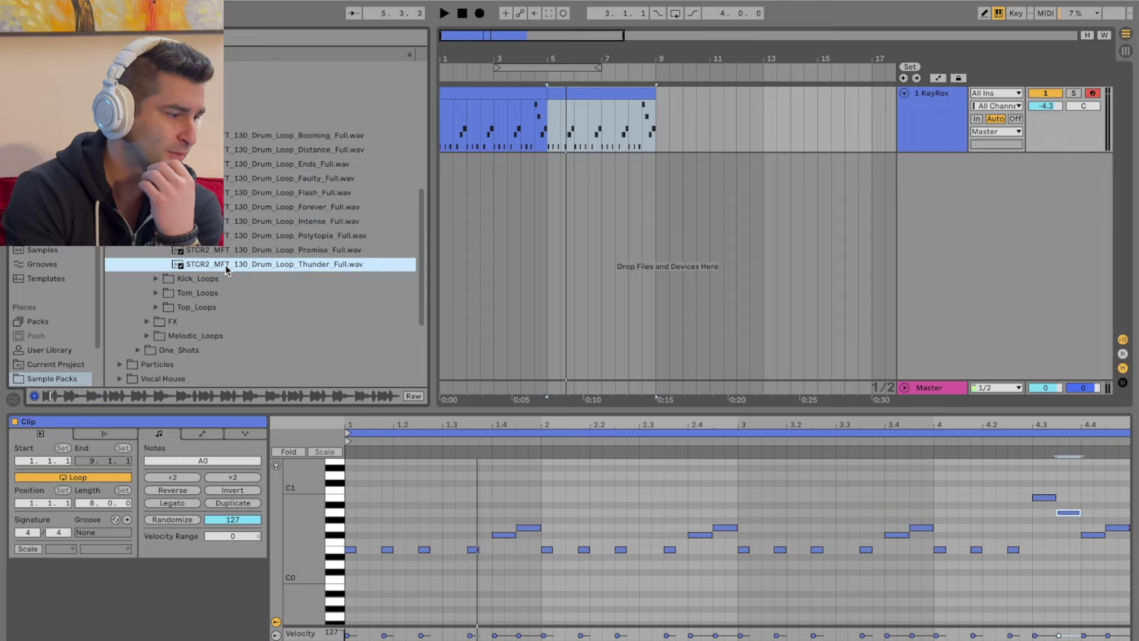
{"action": "key", "text": "Up"}
{"action": "key", "text": "Up"}
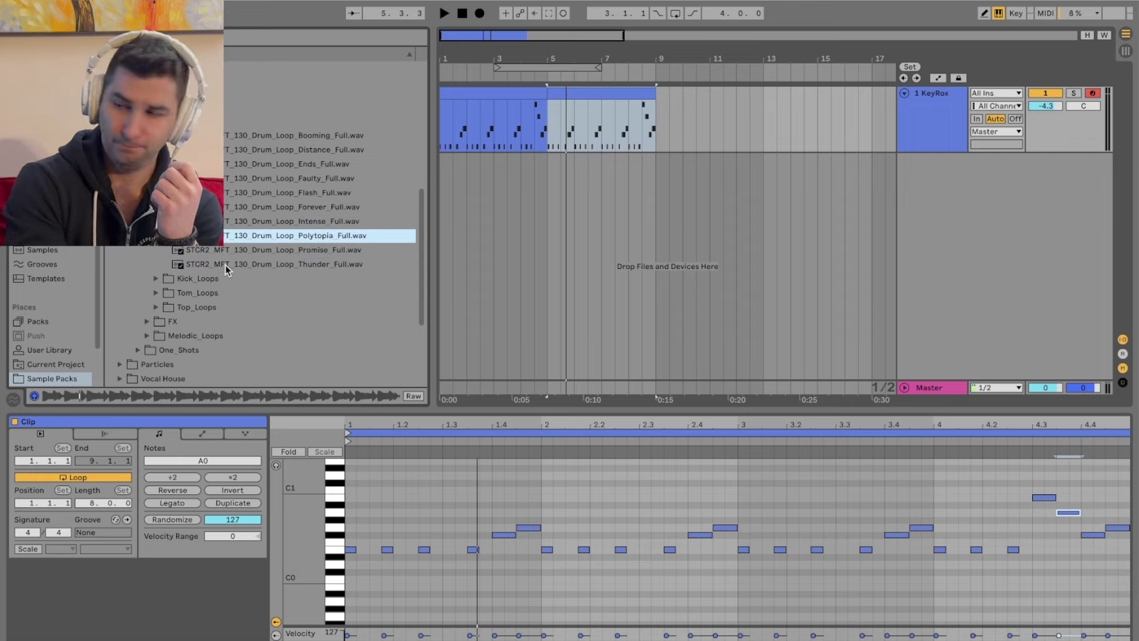
{"action": "key", "text": "Up"}
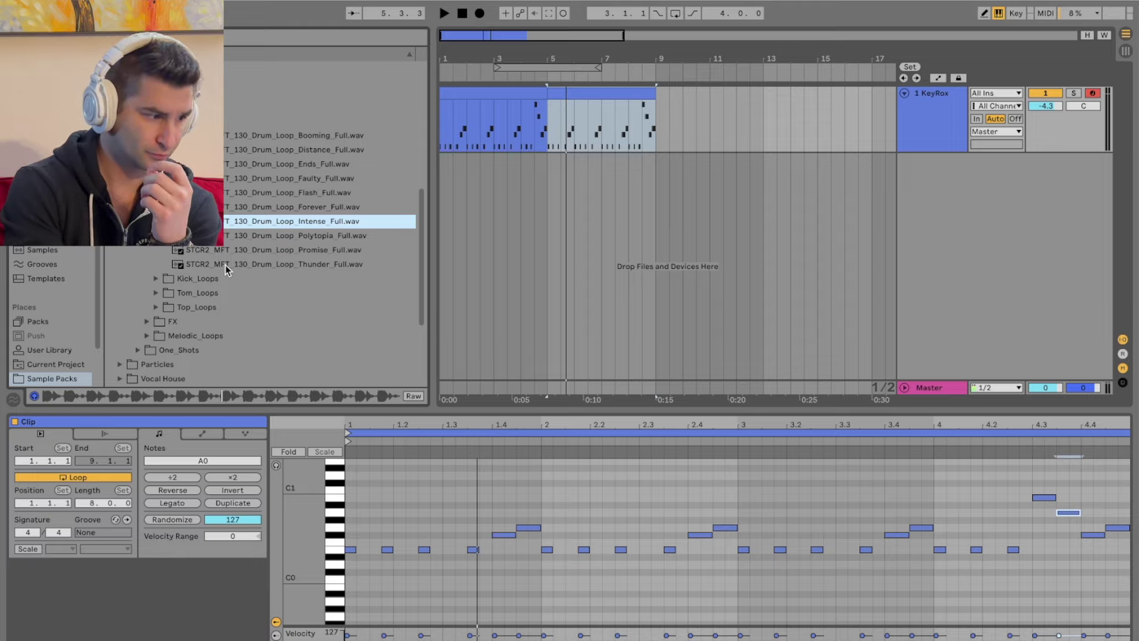
{"action": "left_click_drag", "start_coordinate": [290, 219], "coordinate": [656, 205]}
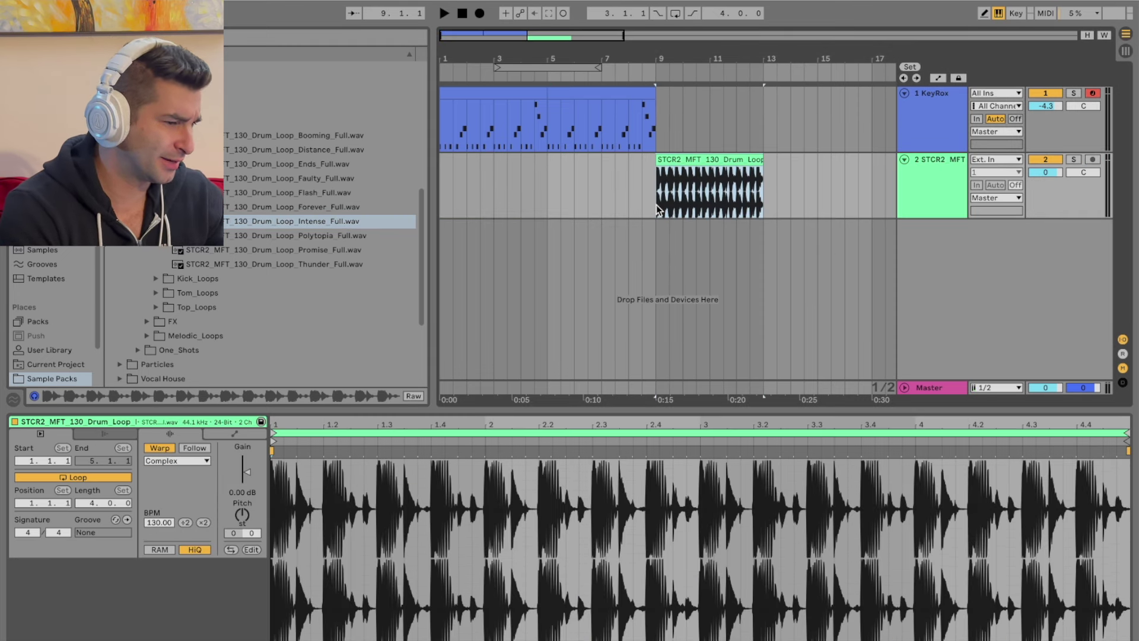
- Place the Intense kick loop from Kick_Loops on a third track at about 9.3 and play it soloed
{"action": "left_click", "coordinate": [156, 277]}
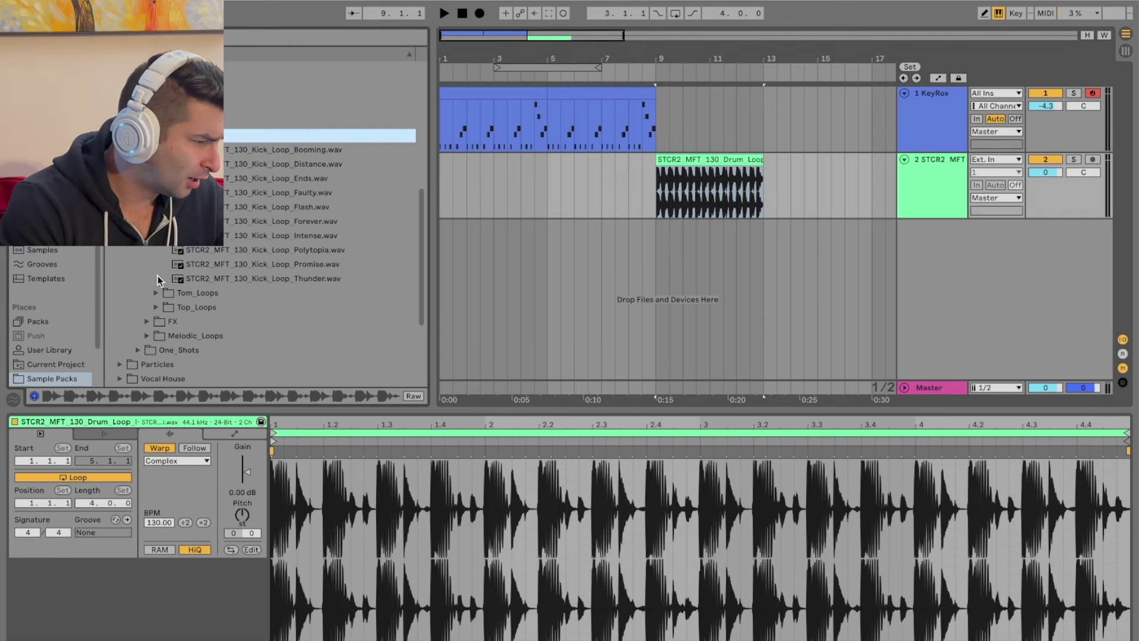
{"action": "left_click", "coordinate": [247, 234]}
{"action": "left_click_drag", "start_coordinate": [247, 230], "coordinate": [772, 246]}
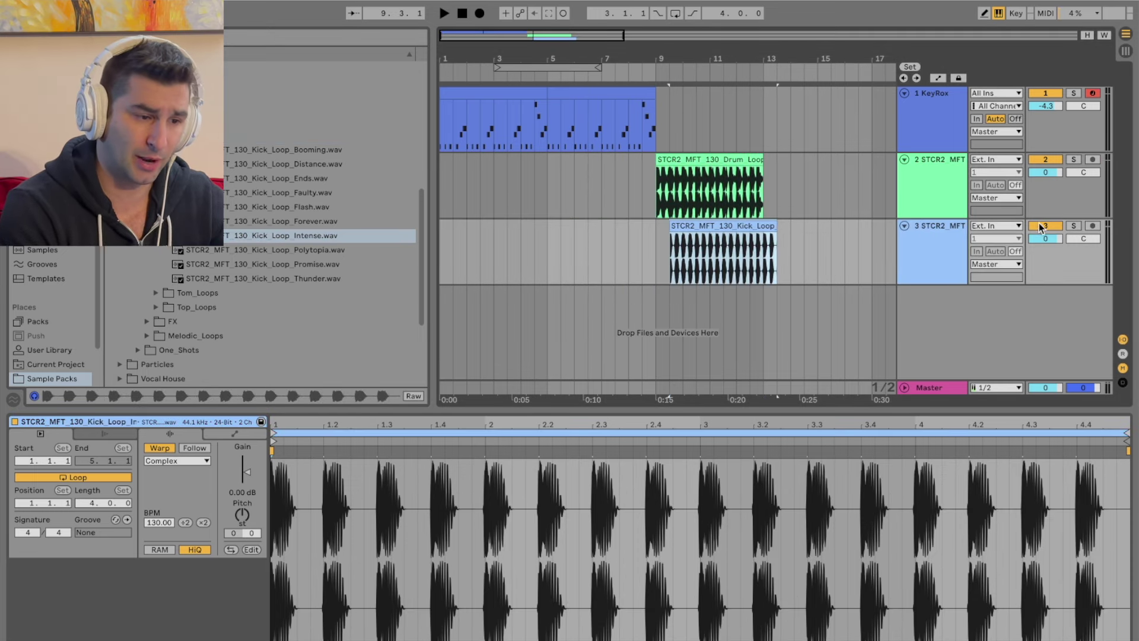
{"action": "left_click", "coordinate": [1074, 226]}
{"action": "left_click", "coordinate": [668, 275]}
{"action": "key", "text": "space"}
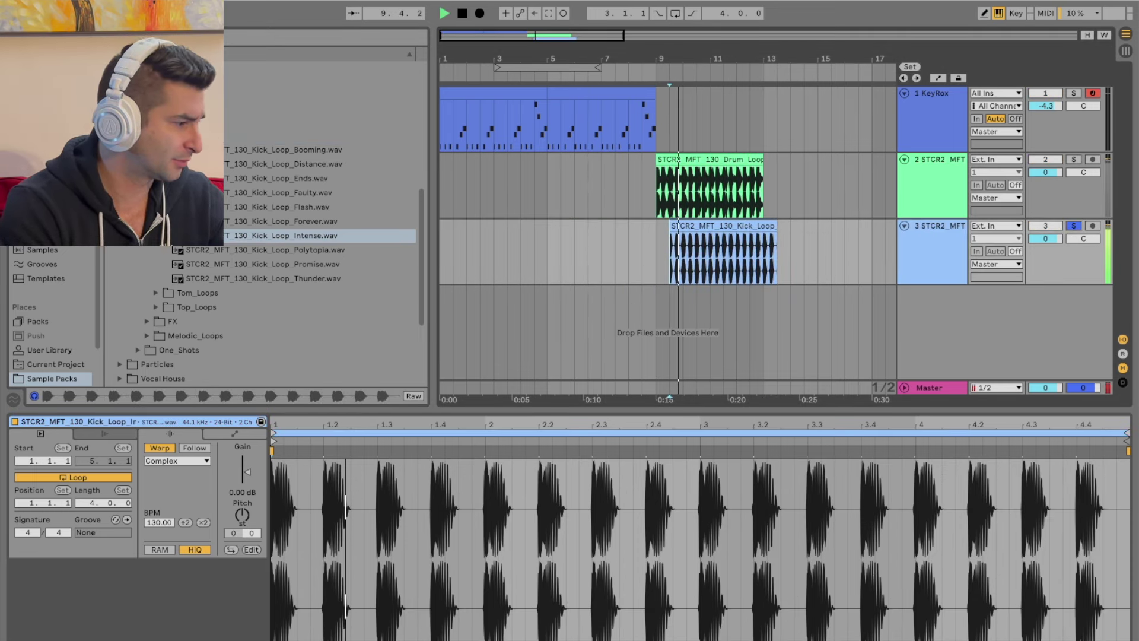
- Add a Tuner and the Accurate Fast preset of Spectrum to the kick loop track
{"action": "left_click", "coordinate": [46, 179]}
{"action": "scroll", "coordinate": [218, 202], "scroll_direction": "down", "scroll_amount": 2}
{"action": "scroll", "coordinate": [181, 333], "scroll_direction": "down", "scroll_amount": 5}
{"action": "double_click", "coordinate": [178, 335]}
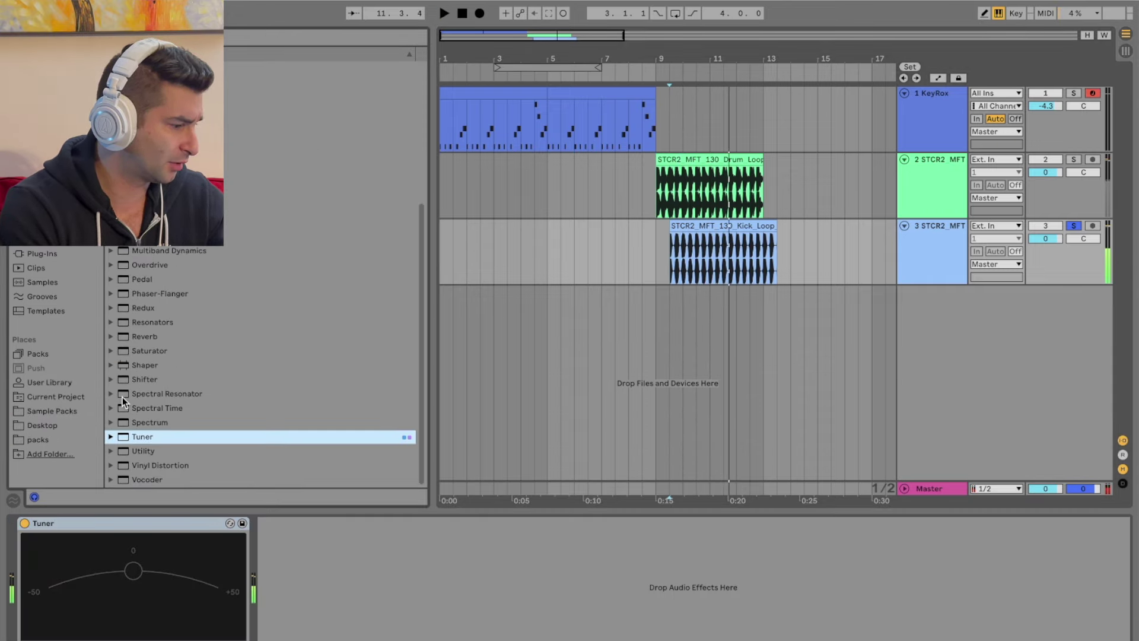
{"action": "left_click", "coordinate": [112, 422]}
{"action": "double_click", "coordinate": [135, 439]}
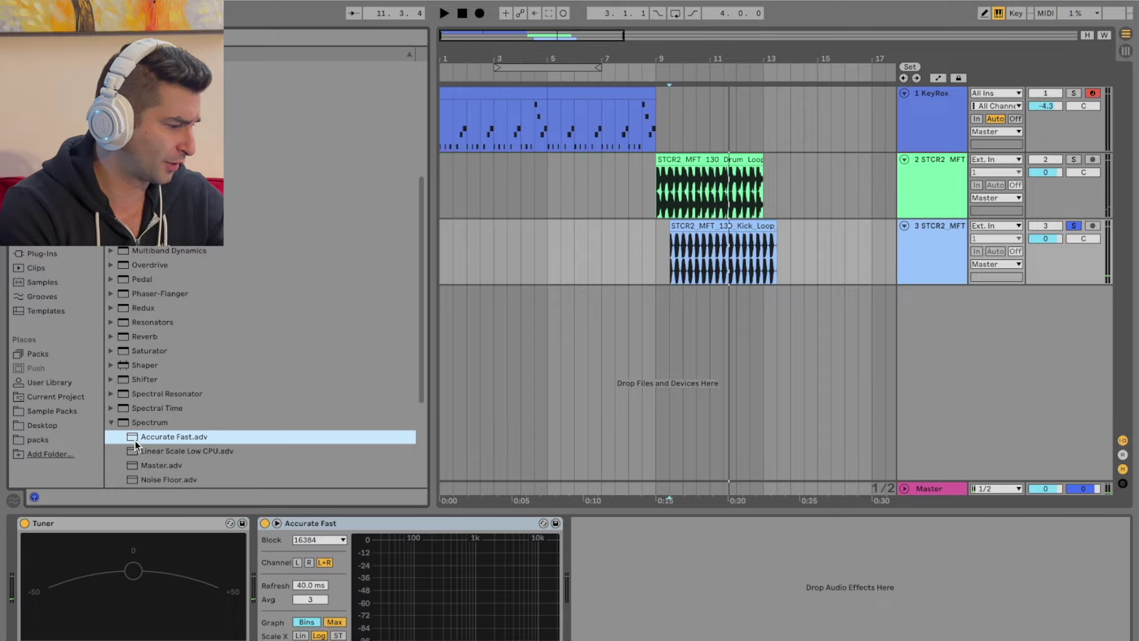
- Play the soloed kick and examine its strongest low-frequency peak in the enlarged Spectrum display and the Tuner
{"action": "left_click", "coordinate": [277, 523]}
{"action": "key", "text": "space"}
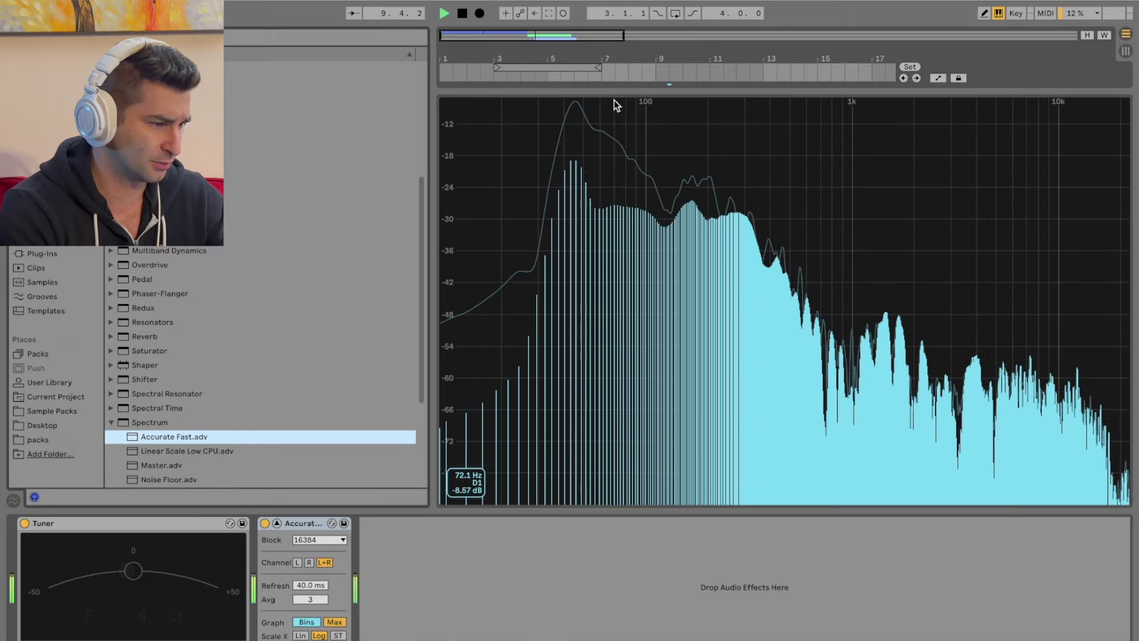
{"action": "double_click", "coordinate": [578, 113]}
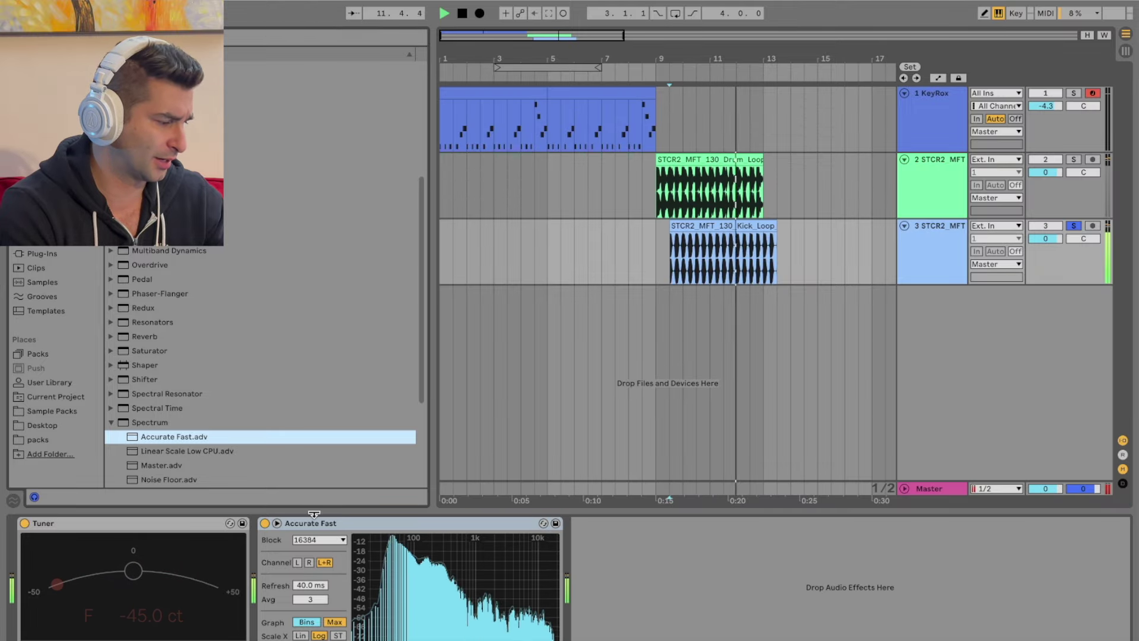
{"action": "left_click", "coordinate": [278, 523]}
{"action": "left_click", "coordinate": [277, 522]}
{"action": "left_click", "coordinate": [277, 523]}
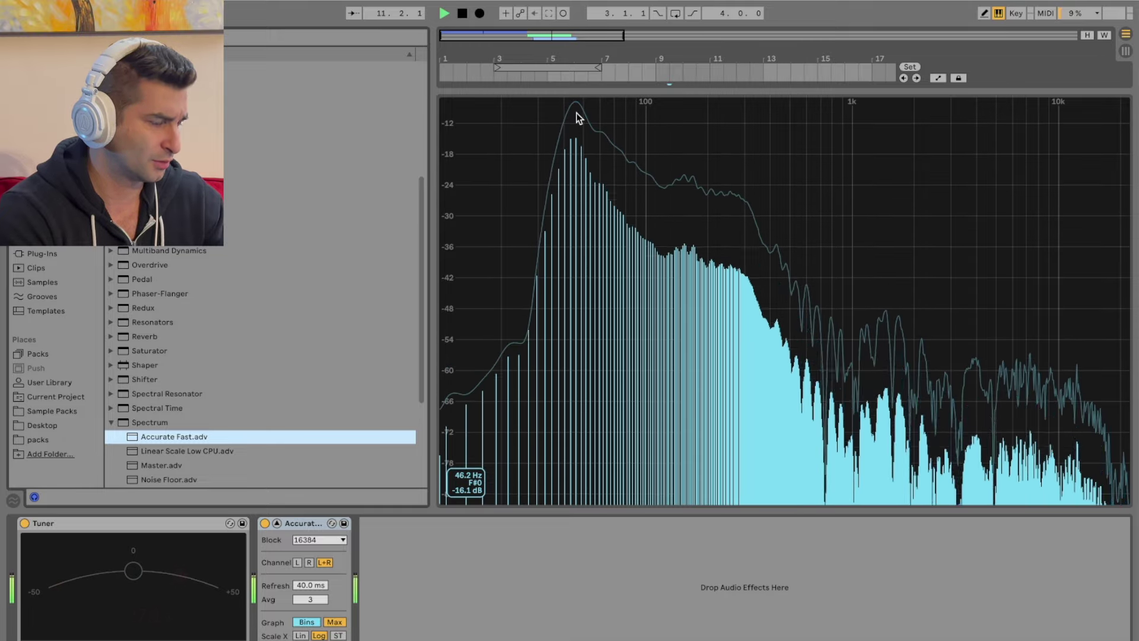
{"action": "key", "text": "space"}
{"action": "double_click", "coordinate": [575, 113]}
{"action": "key", "text": "space"}
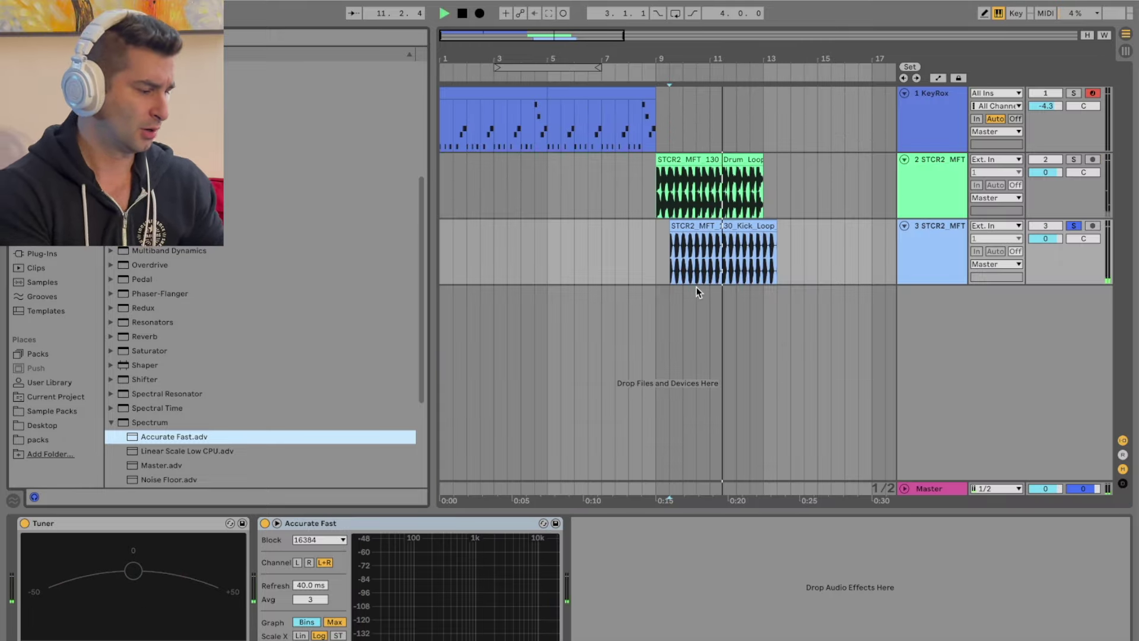
- Insert FabFilter Pro-Q 2 on the kick track with one narrow bell band at +30 dB gain and Q 40
{"action": "key", "text": "space"}
{"action": "left_click", "coordinate": [65, 254]}
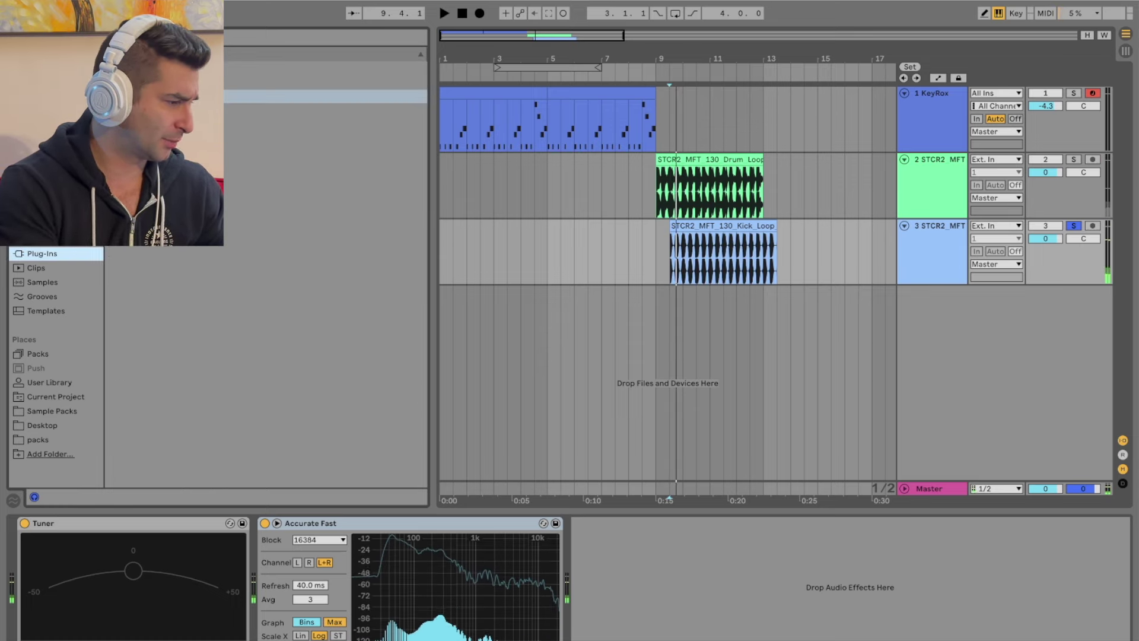
{"action": "double_click", "coordinate": [166, 154]}
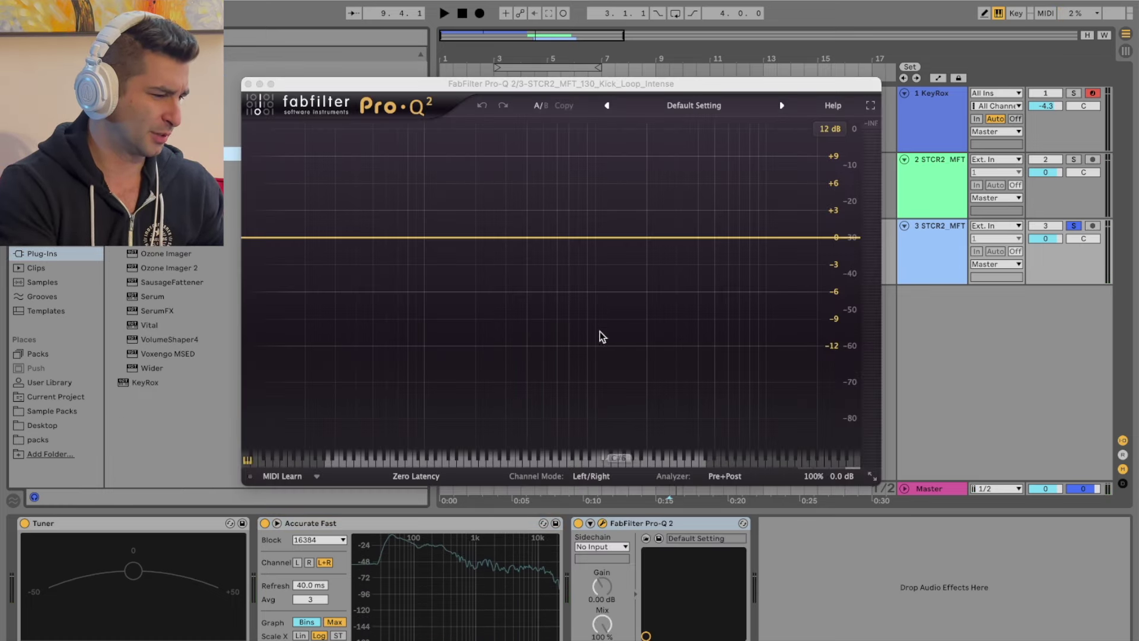
{"action": "left_click_drag", "start_coordinate": [548, 239], "coordinate": [531, 129]}
{"action": "left_click_drag", "start_coordinate": [595, 392], "coordinate": [575, 490]}
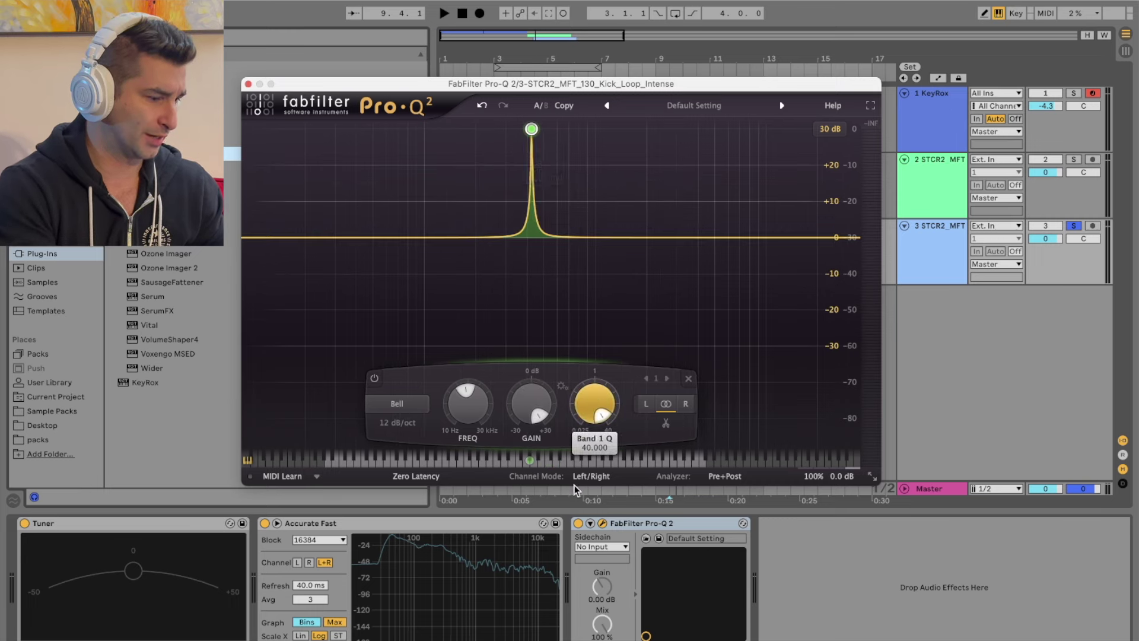
- Sweep the boosted band between about 425 and 175 Hz over the playing kick, and remove Pro-Q 2 from the track
{"action": "key", "text": "space"}
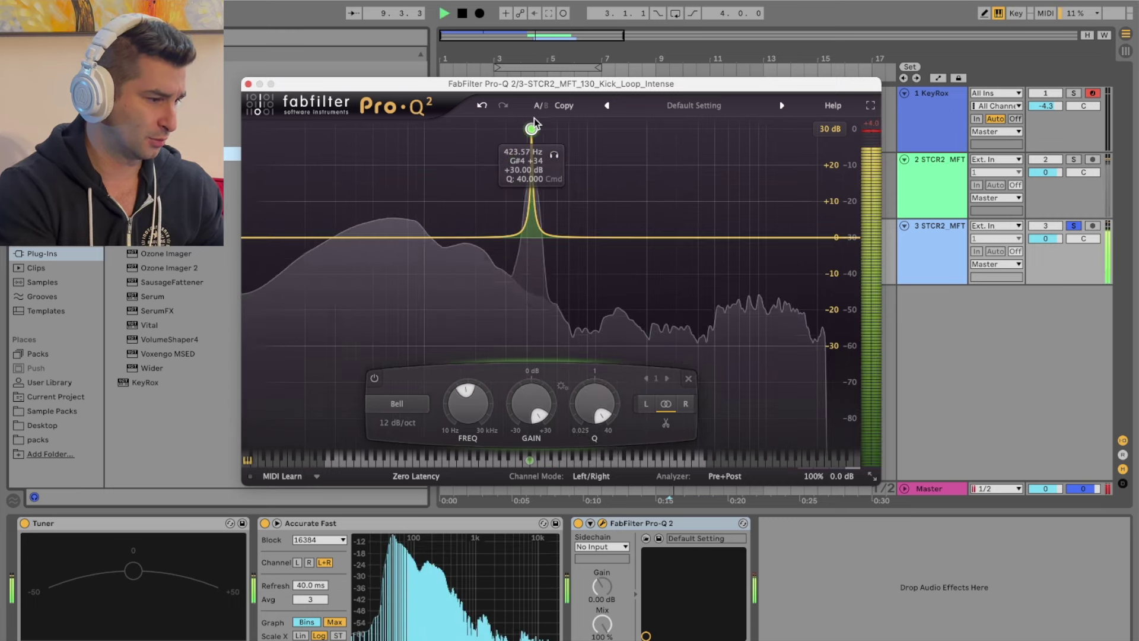
{"action": "left_click_drag", "start_coordinate": [532, 129], "coordinate": [462, 114]}
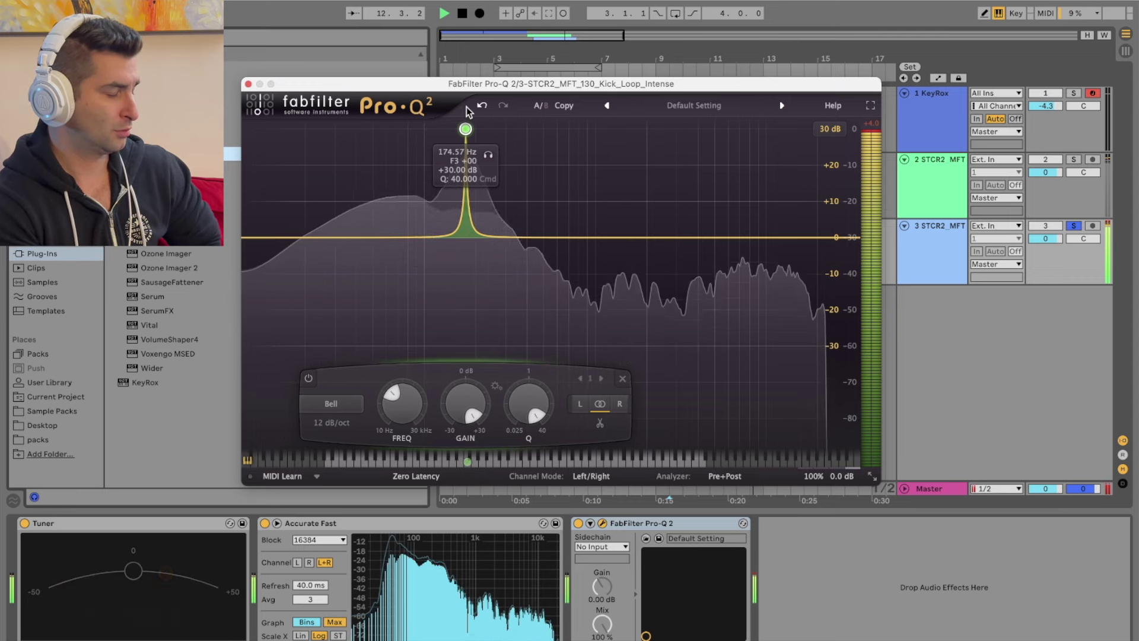
{"action": "left_click_drag", "start_coordinate": [472, 111], "coordinate": [470, 110]}
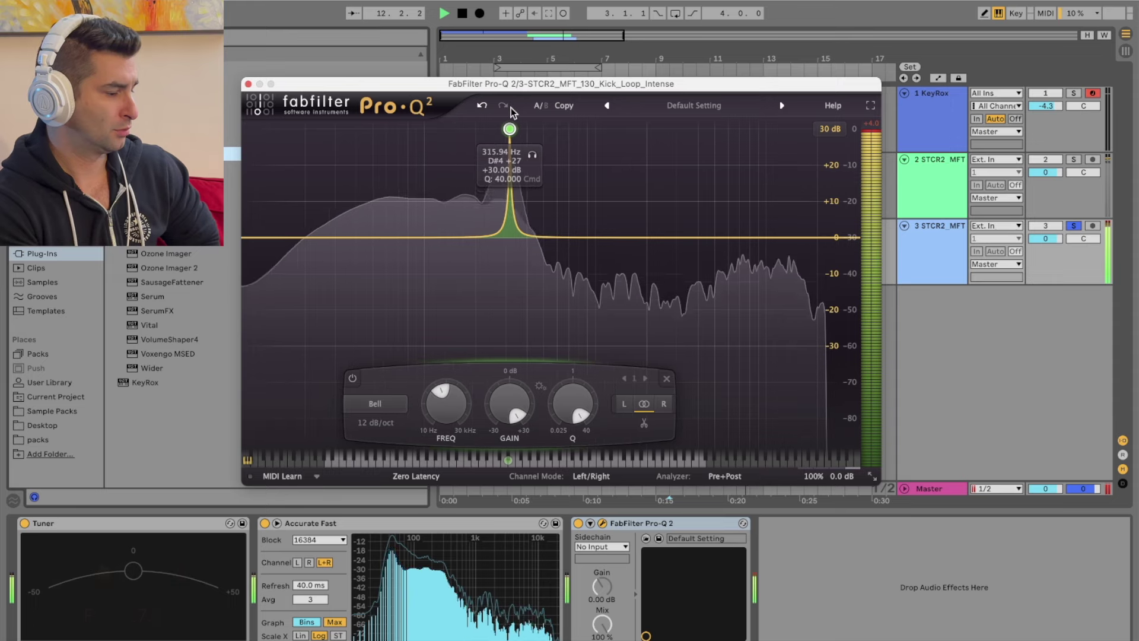
{"action": "left_click_drag", "start_coordinate": [520, 110], "coordinate": [524, 110]}
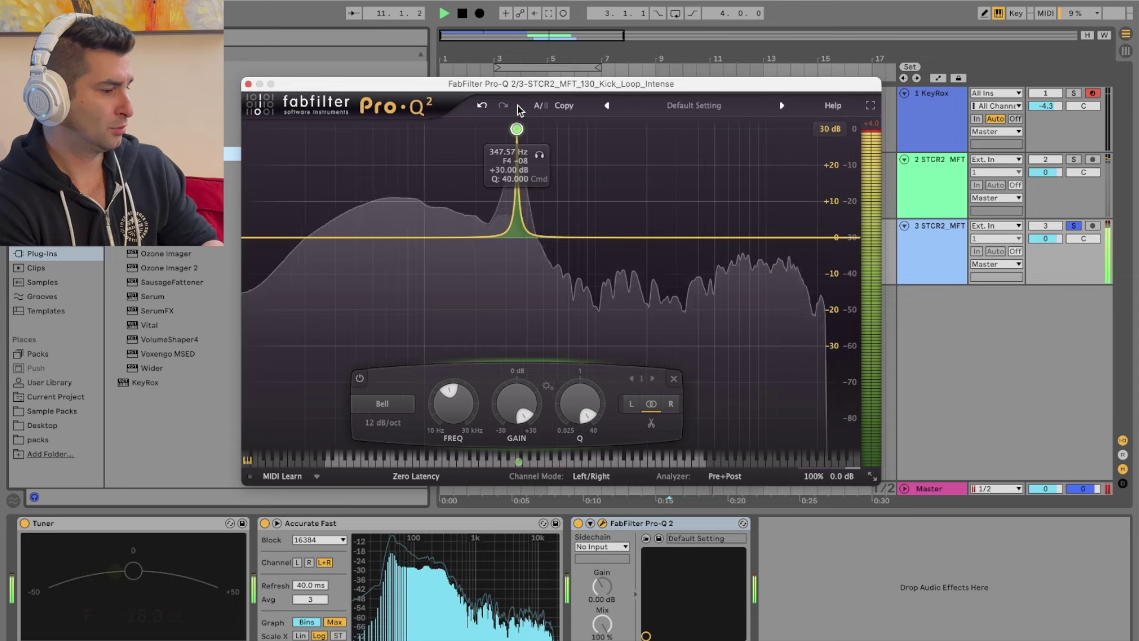
{"action": "left_click_drag", "start_coordinate": [518, 110], "coordinate": [519, 109]}
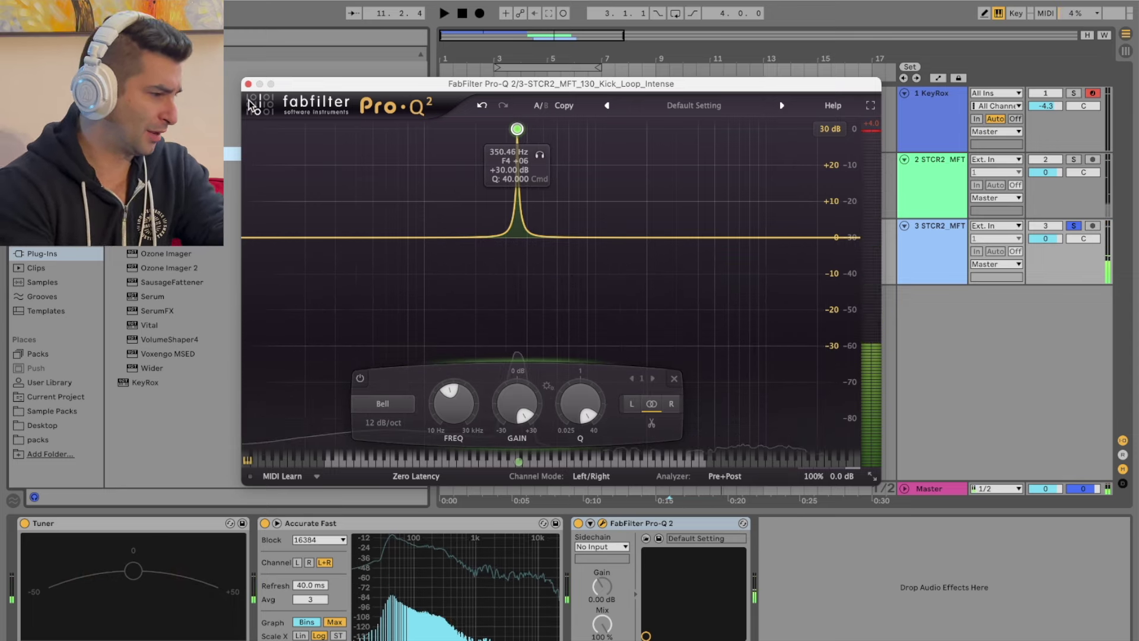
{"action": "left_click", "coordinate": [248, 84]}
{"action": "key", "text": "Delete"}
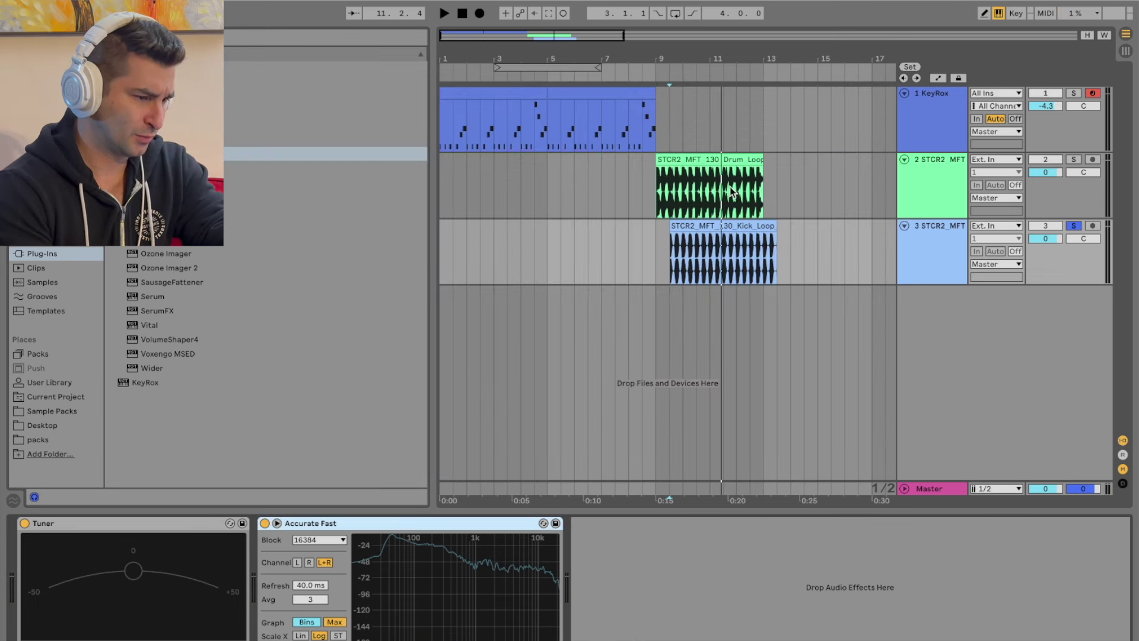
- Transpose the kick loop clip by -2 semitones and fill bars 1 to 8 with it by moving and duplicating it
{"action": "left_click", "coordinate": [705, 226]}
{"action": "key", "text": "shift+Tab"}
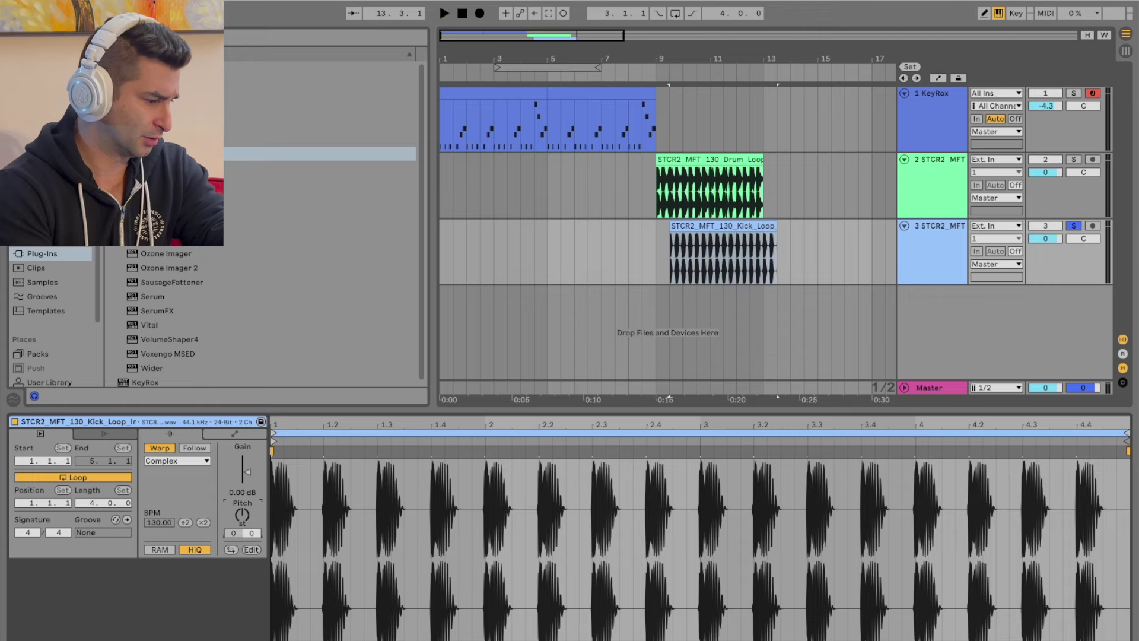
{"action": "key", "text": "space"}
{"action": "left_click_drag", "start_coordinate": [726, 237], "coordinate": [496, 238]}
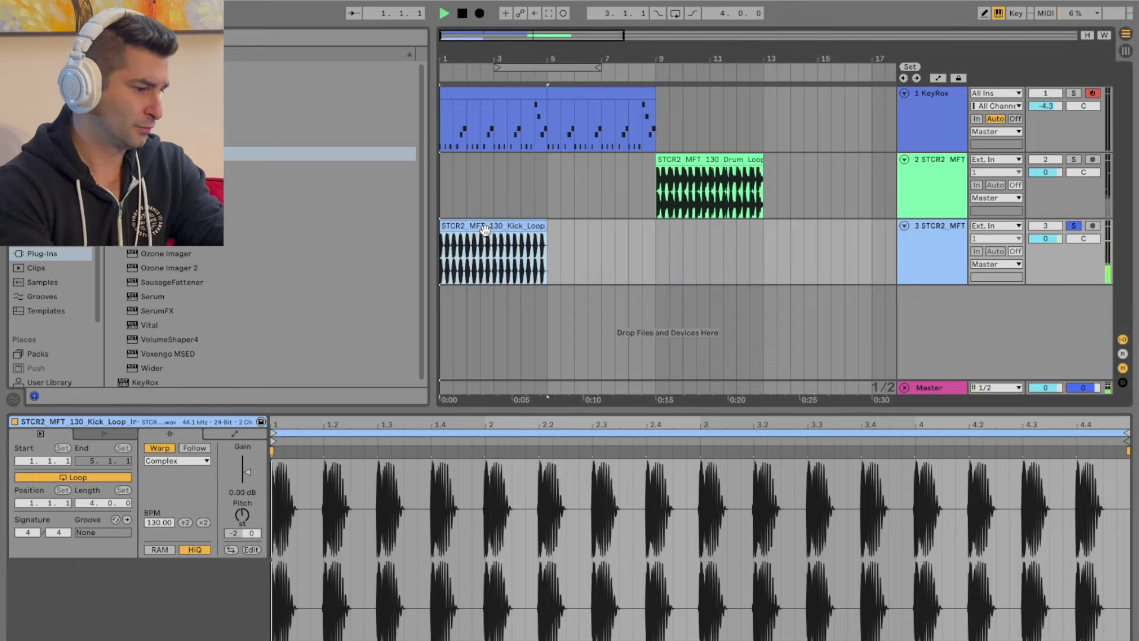
{"action": "key", "text": "ctrl+d"}
- Solo the drum loop track and play its clip from bar 9
{"action": "left_click", "coordinate": [717, 159]}
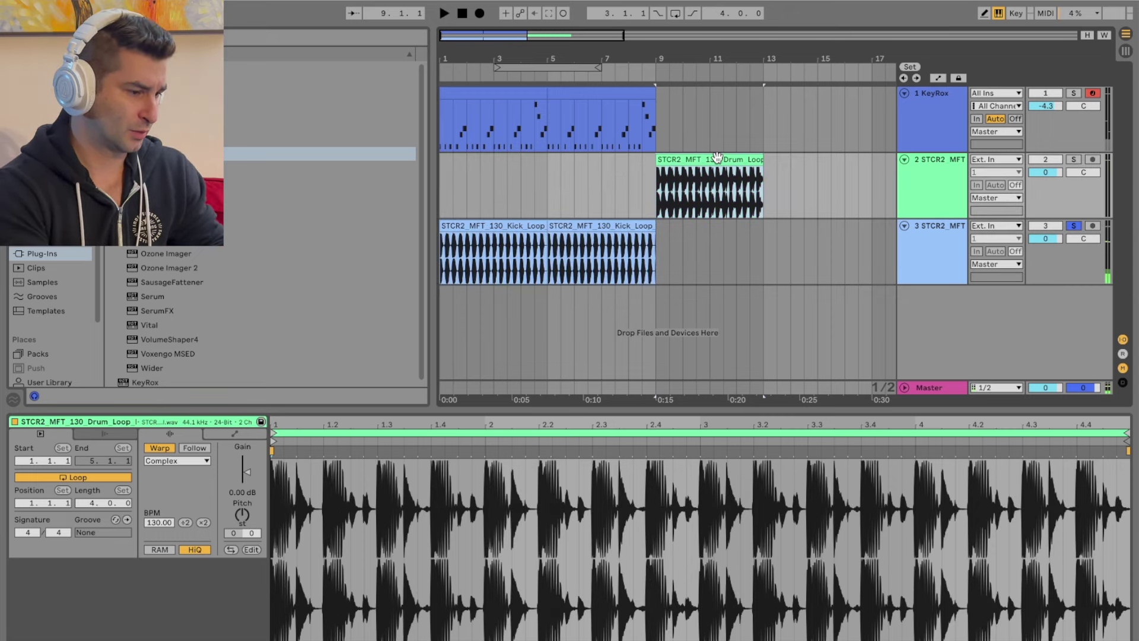
{"action": "left_click", "coordinate": [1073, 159]}
{"action": "key", "text": "space"}
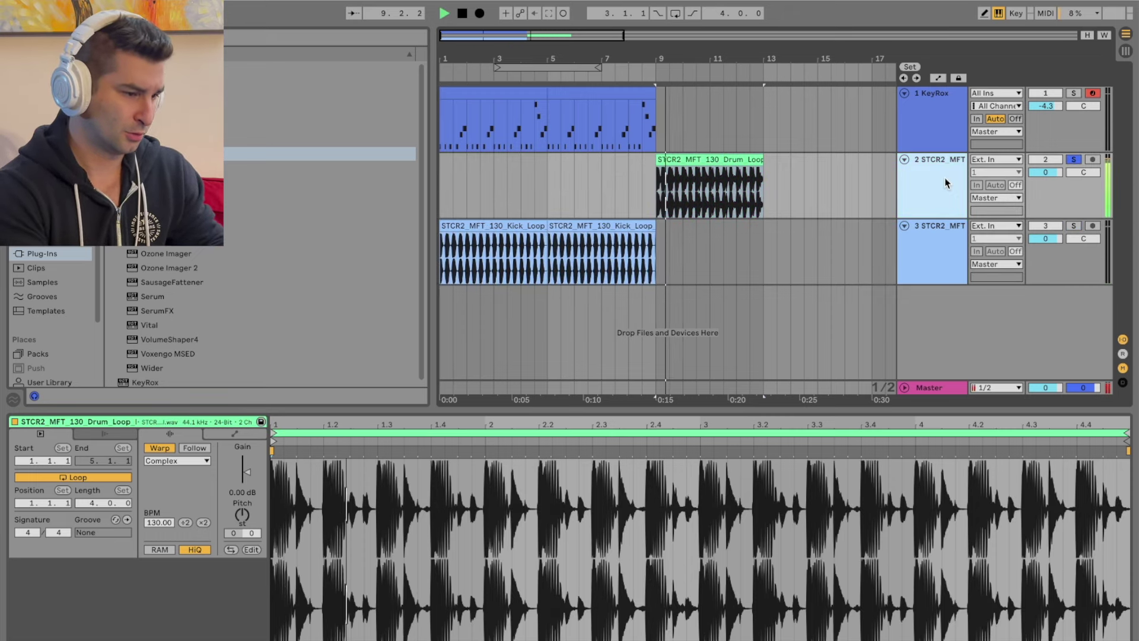
- Insert the Tuner audio effect on the drum loop track and play the soloed loop through it
{"action": "scroll", "coordinate": [340, 214], "scroll_direction": "down", "scroll_amount": 1}
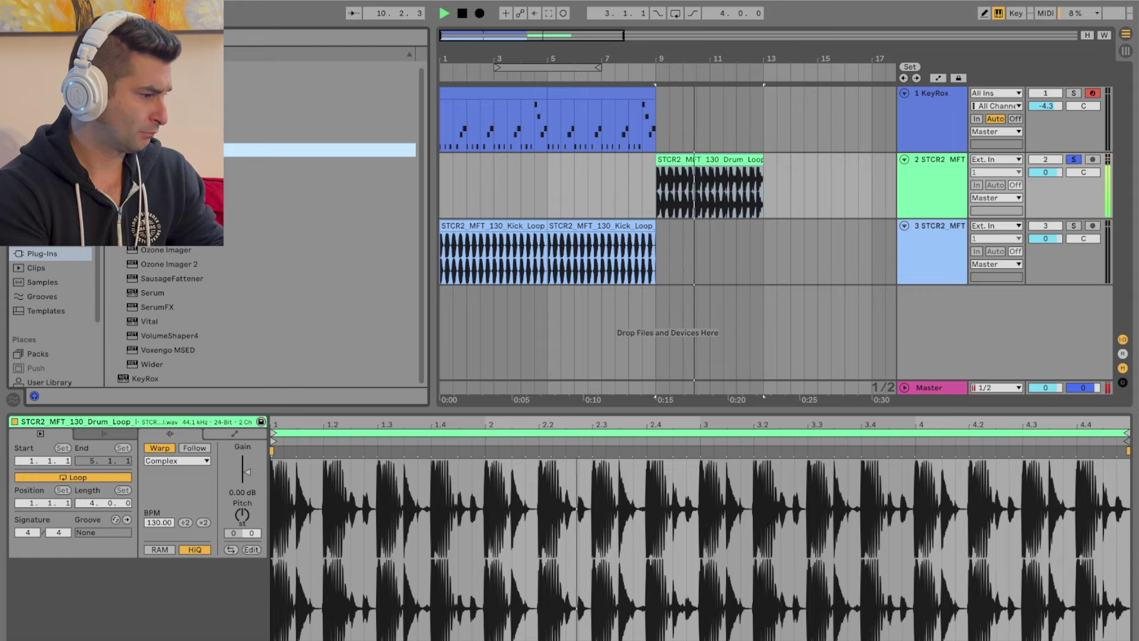
{"action": "left_click", "coordinate": [41, 210]}
{"action": "right_click", "coordinate": [306, 239]}
{"action": "scroll", "coordinate": [224, 300], "scroll_direction": "down", "scroll_amount": 10}
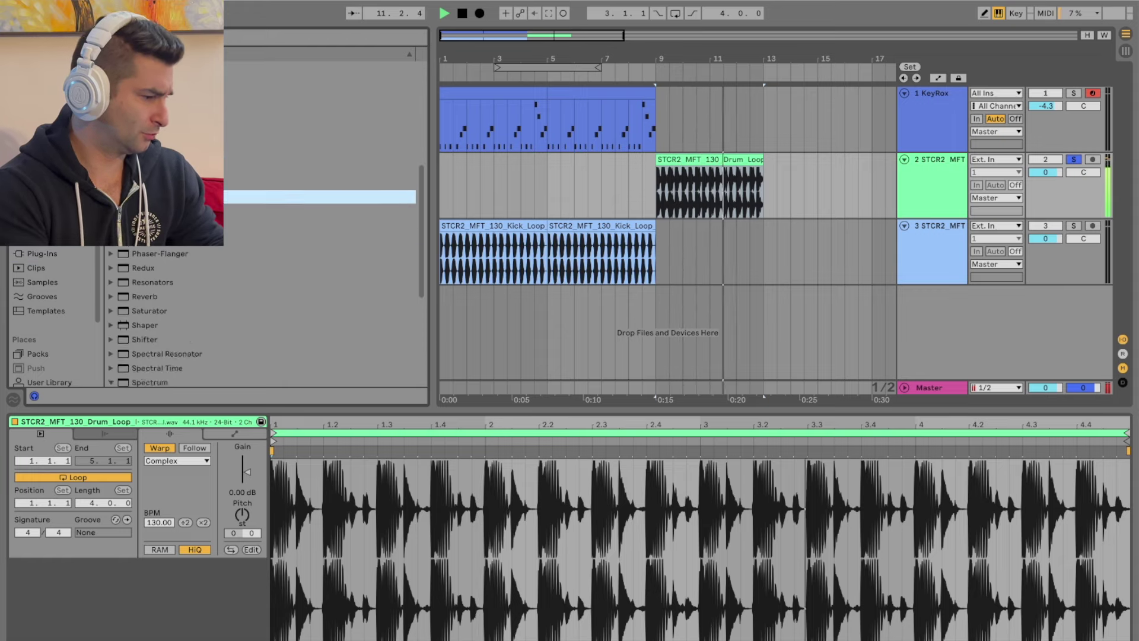
{"action": "double_click", "coordinate": [154, 334]}
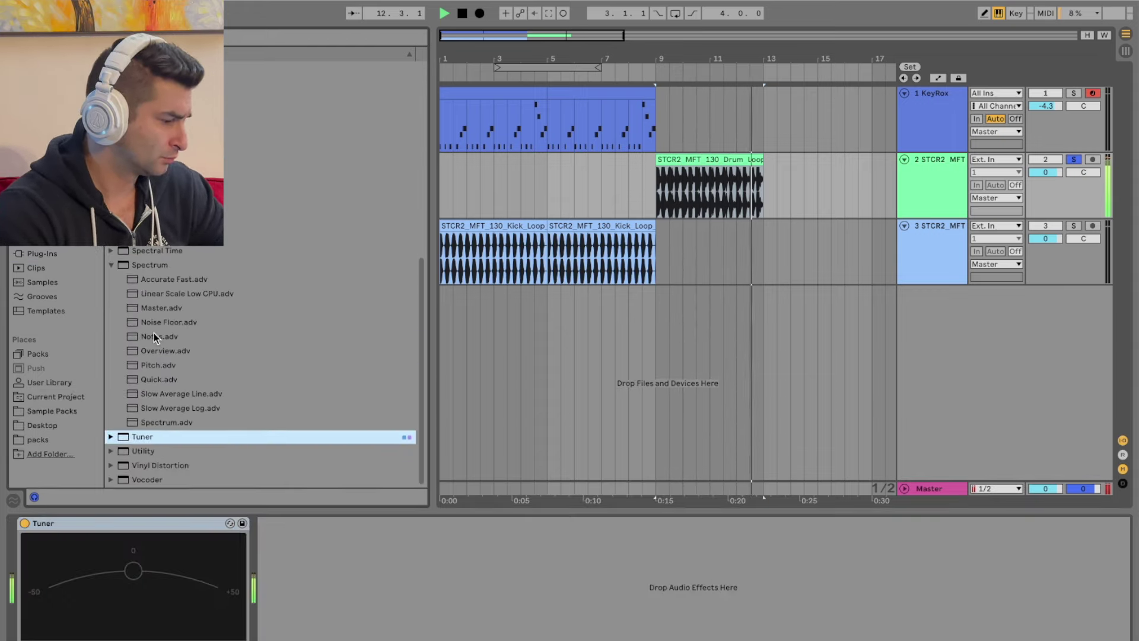
{"action": "key", "text": "space"}
{"action": "key", "text": "space"}
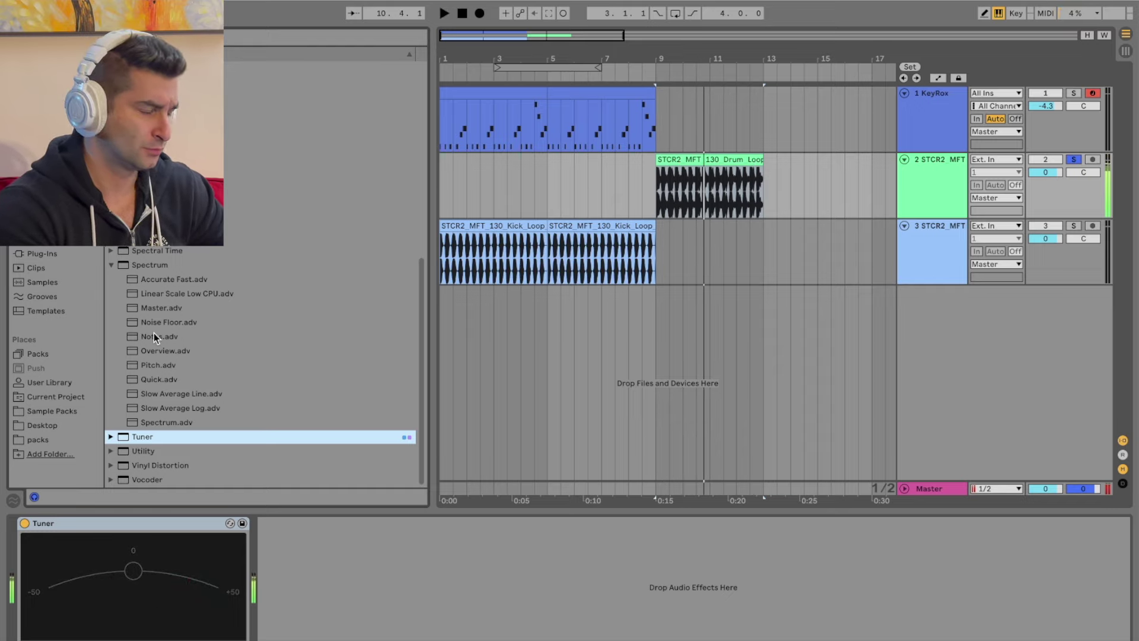
- Transpose the drum loop clip by -2 semitones and set its warp mode to Pro with Formants at 0
{"action": "left_click", "coordinate": [834, 639]}
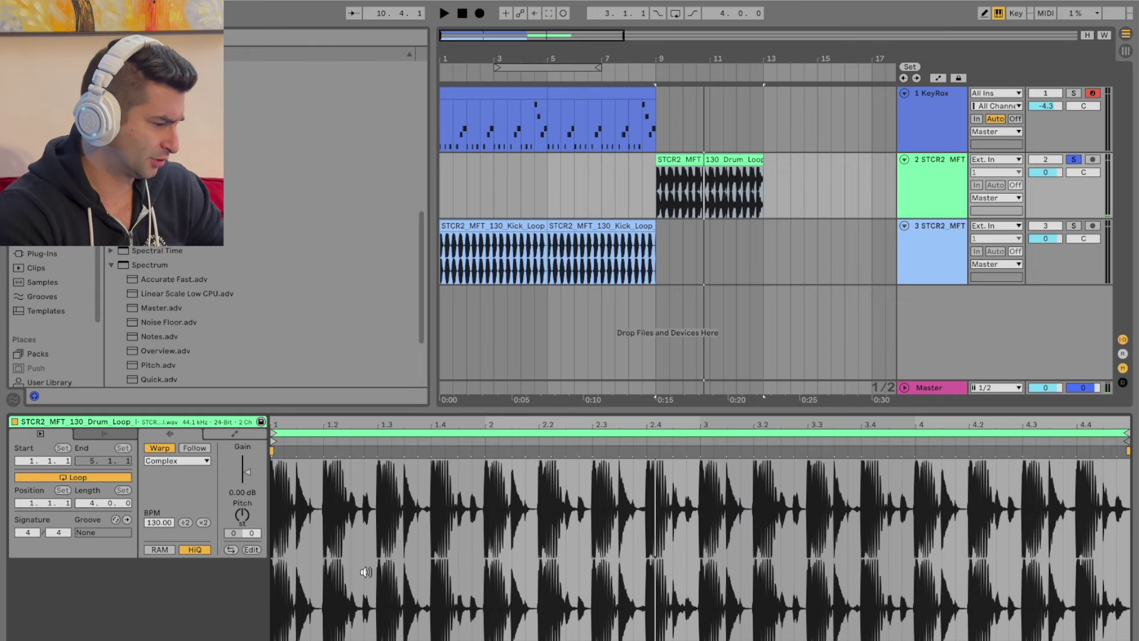
{"action": "left_click_drag", "start_coordinate": [242, 515], "coordinate": [242, 528]}
{"action": "key", "text": "space"}
{"action": "left_click", "coordinate": [169, 461]}
{"action": "left_click", "coordinate": [170, 472]}
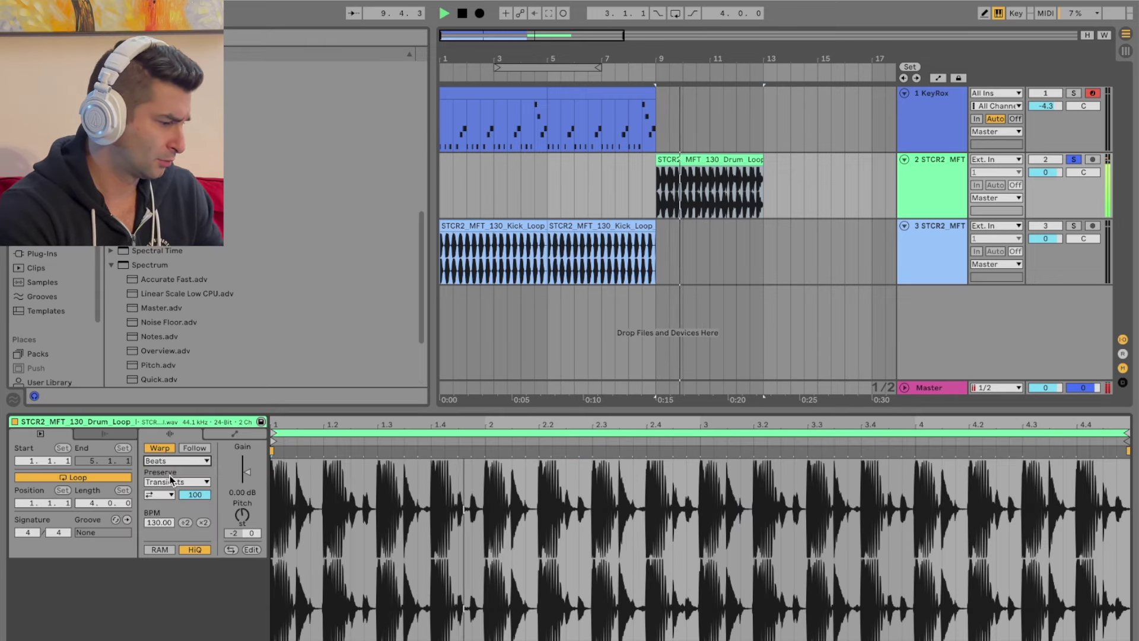
{"action": "left_click", "coordinate": [172, 461]}
{"action": "left_click", "coordinate": [179, 529]}
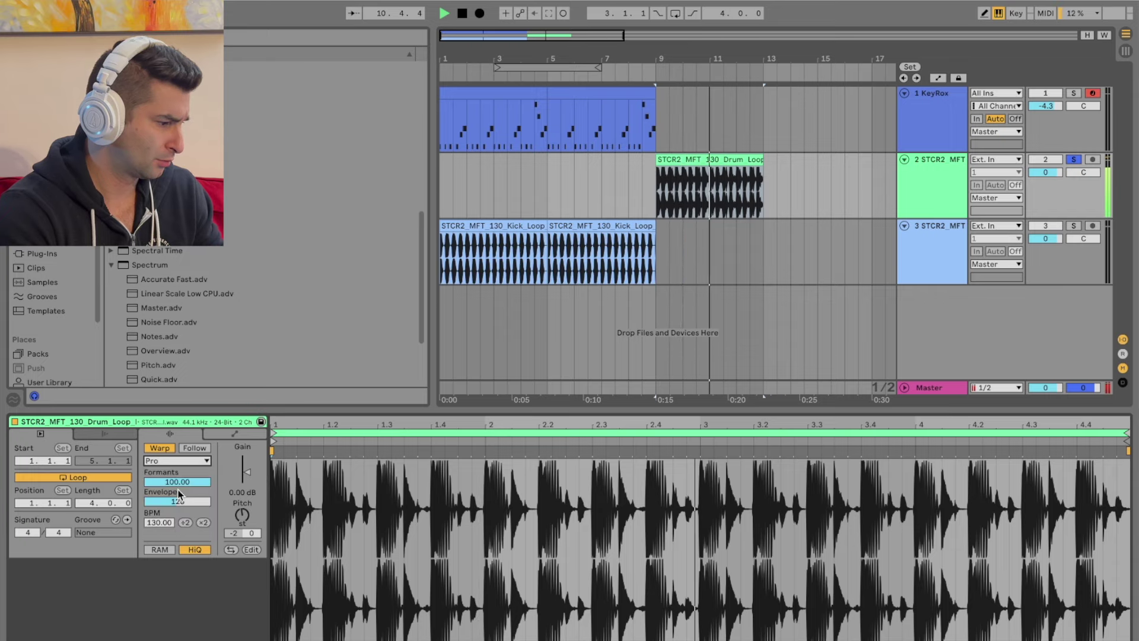
{"action": "mouse_move", "coordinate": [177, 481]}
{"action": "left_mouse_down"}
{"action": "mouse_move", "coordinate": [177, 493]}
{"action": "mouse_move", "coordinate": [176, 423]}
{"action": "mouse_move", "coordinate": [177, 493]}
{"action": "left_mouse_up"}
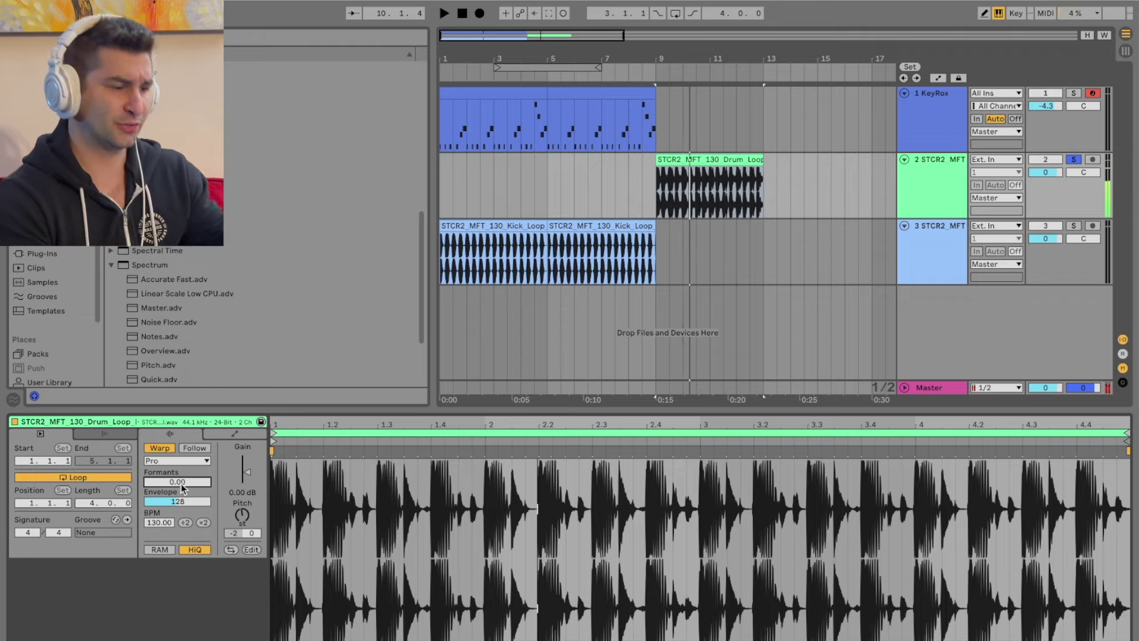
- Unsolo the drum loop track, play the arrangement from bar 1, and duplicate the KeyRox clips into bars 9 to 16
{"action": "left_click", "coordinate": [1079, 160]}
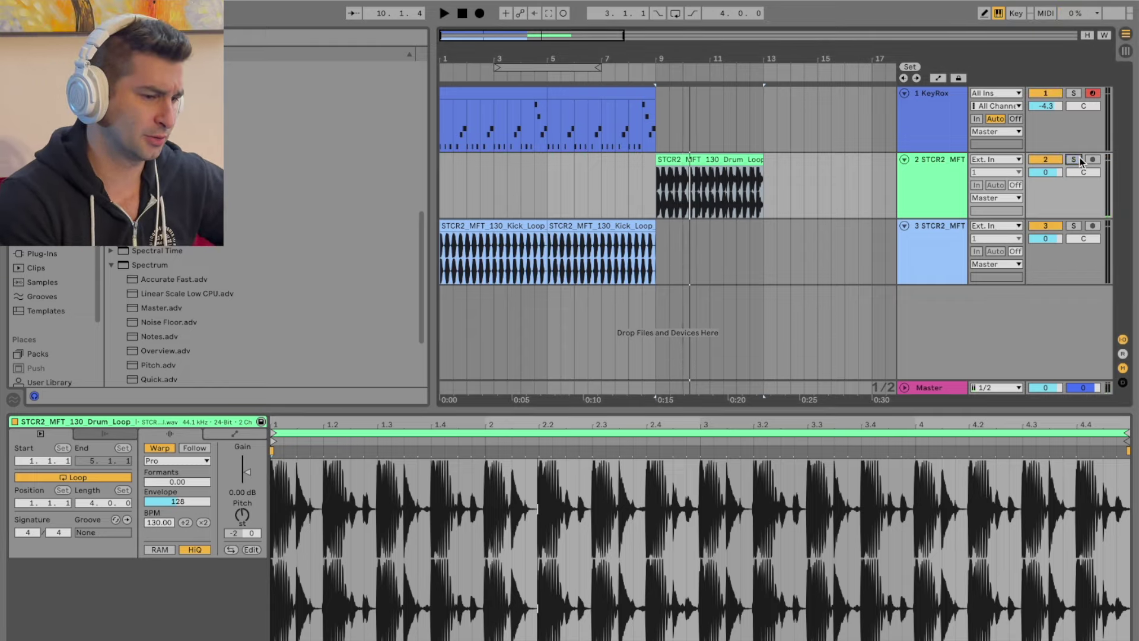
{"action": "left_click", "coordinate": [461, 14]}
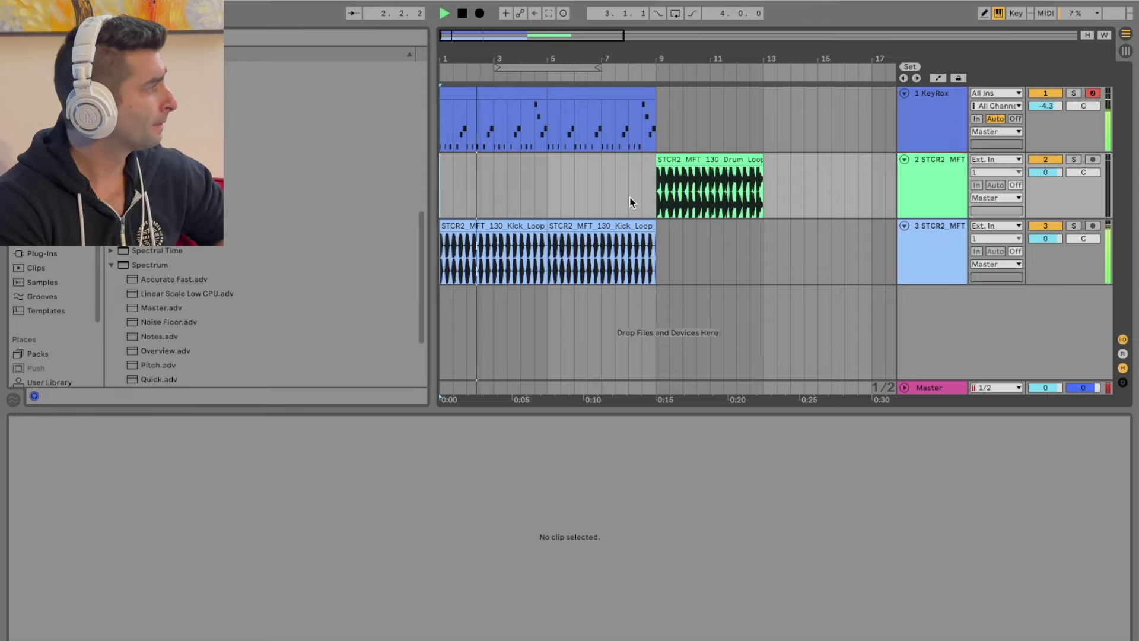
{"action": "left_click", "coordinate": [657, 98]}
{"action": "key", "text": "ctrl+d"}
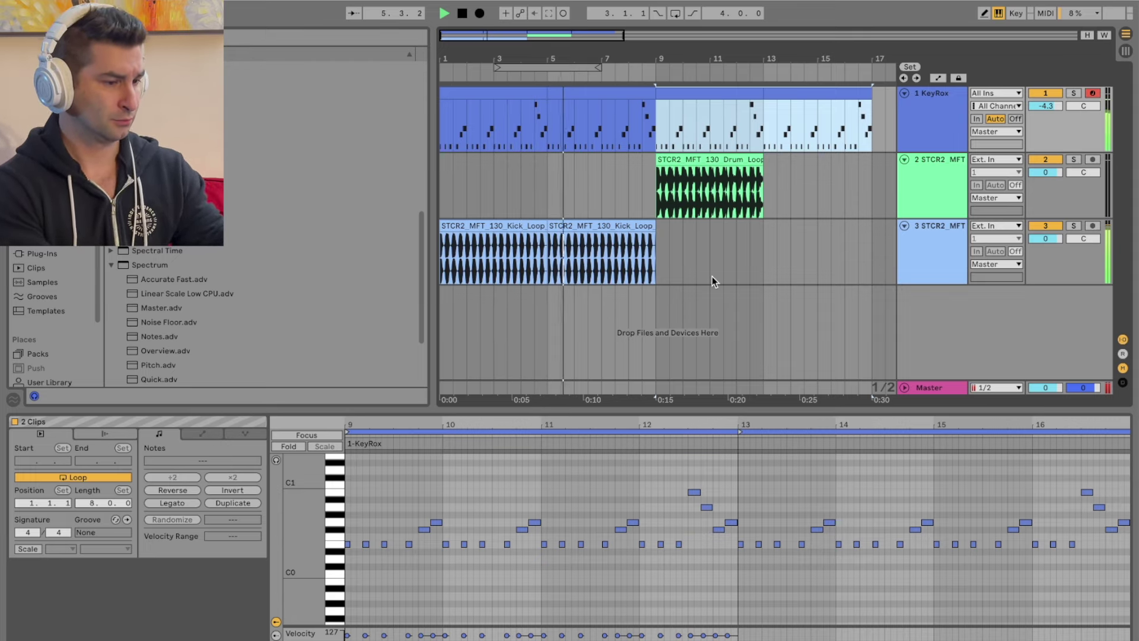
- Raise the KeyRox track volume to -3.3 dB and the drum loop track volume to 0.4 dB
{"action": "left_click", "coordinate": [1048, 106]}
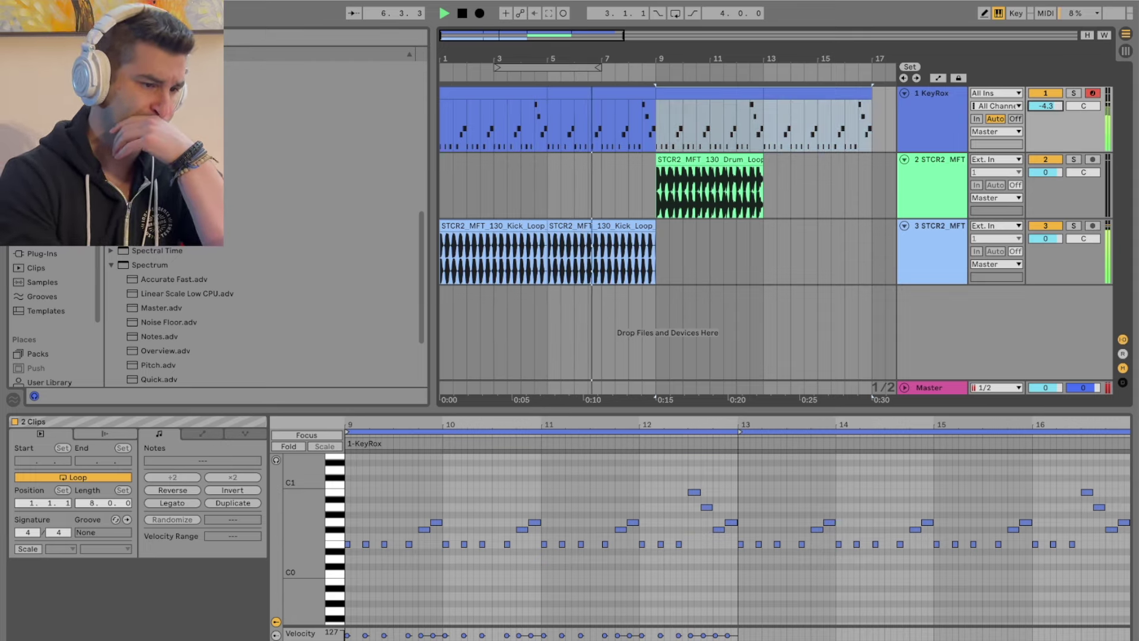
{"action": "left_click", "coordinate": [930, 126]}
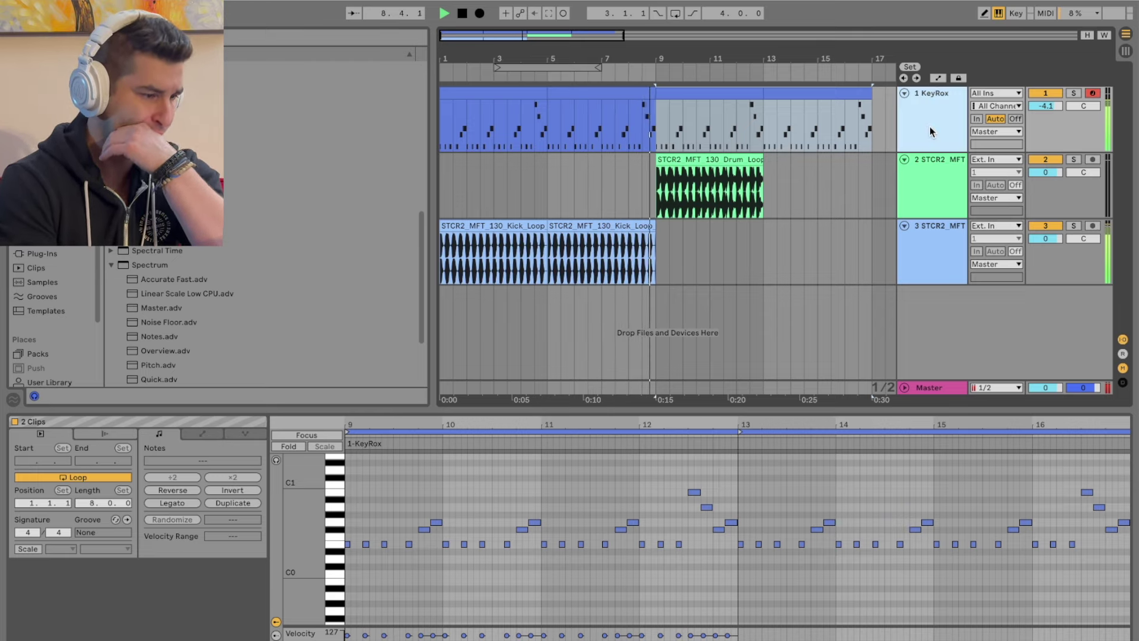
{"action": "left_click_drag", "start_coordinate": [1051, 169], "coordinate": [1046, 101]}
{"action": "left_click", "coordinate": [946, 169]}
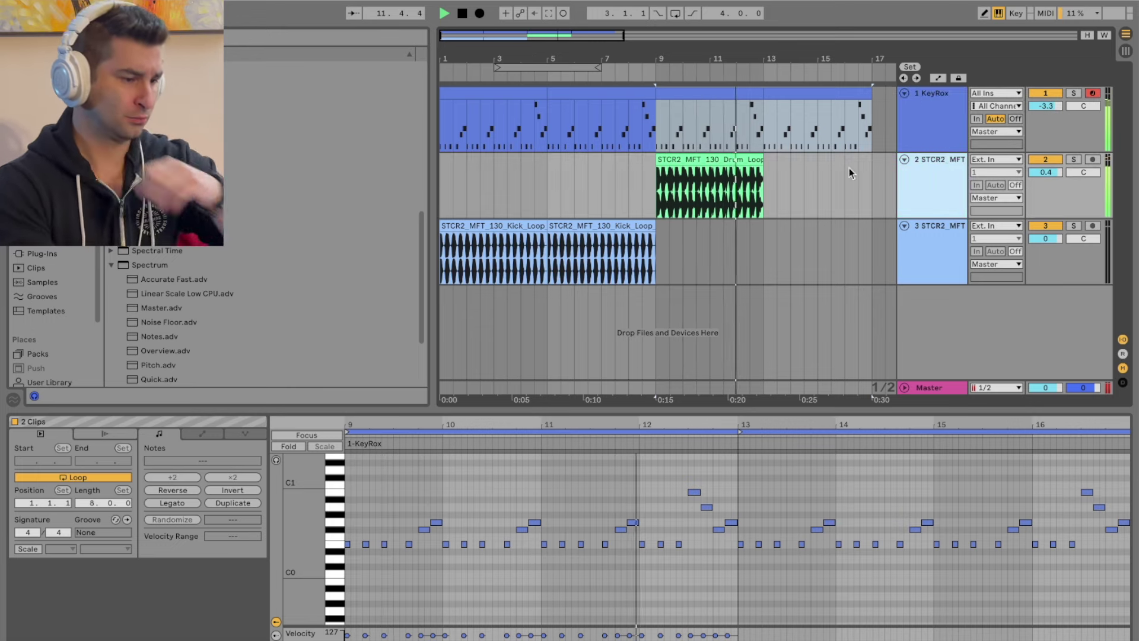
- Duplicate the drum loop clip so it also fills bars 13 to 16
{"action": "left_click", "coordinate": [753, 159]}
{"action": "key", "text": "super+d"}
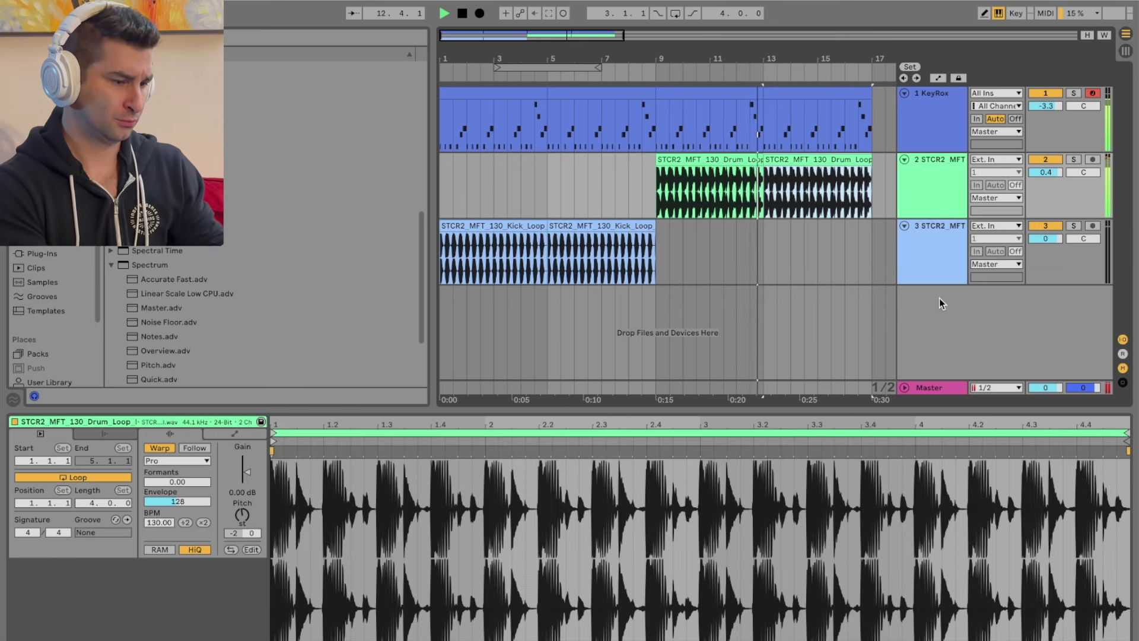
- Insert a Limiter on the Master track and set its Lookahead to 6 ms while playing from bar 9
{"action": "left_click", "coordinate": [923, 386]}
{"action": "left_click", "coordinate": [194, 334]}
{"action": "scroll", "coordinate": [193, 244], "scroll_direction": "up", "scroll_amount": 8}
{"action": "key", "text": "space"}
{"action": "scroll", "coordinate": [170, 308], "scroll_direction": "down", "scroll_amount": 3}
{"action": "double_click", "coordinate": [161, 349]}
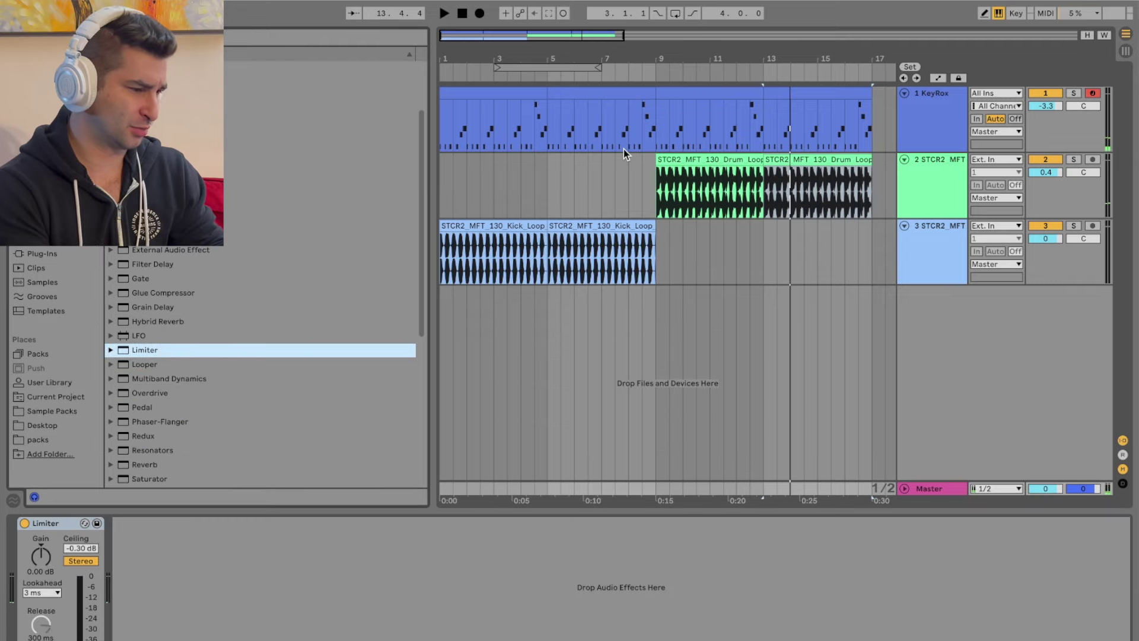
{"action": "left_click", "coordinate": [650, 72]}
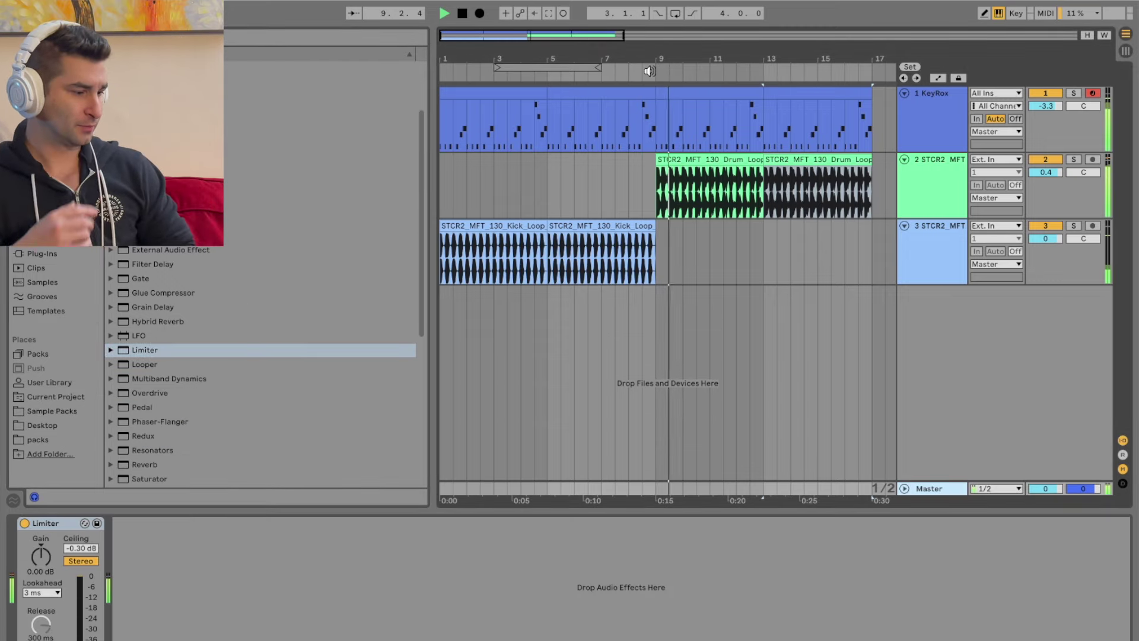
{"action": "left_click", "coordinate": [52, 591]}
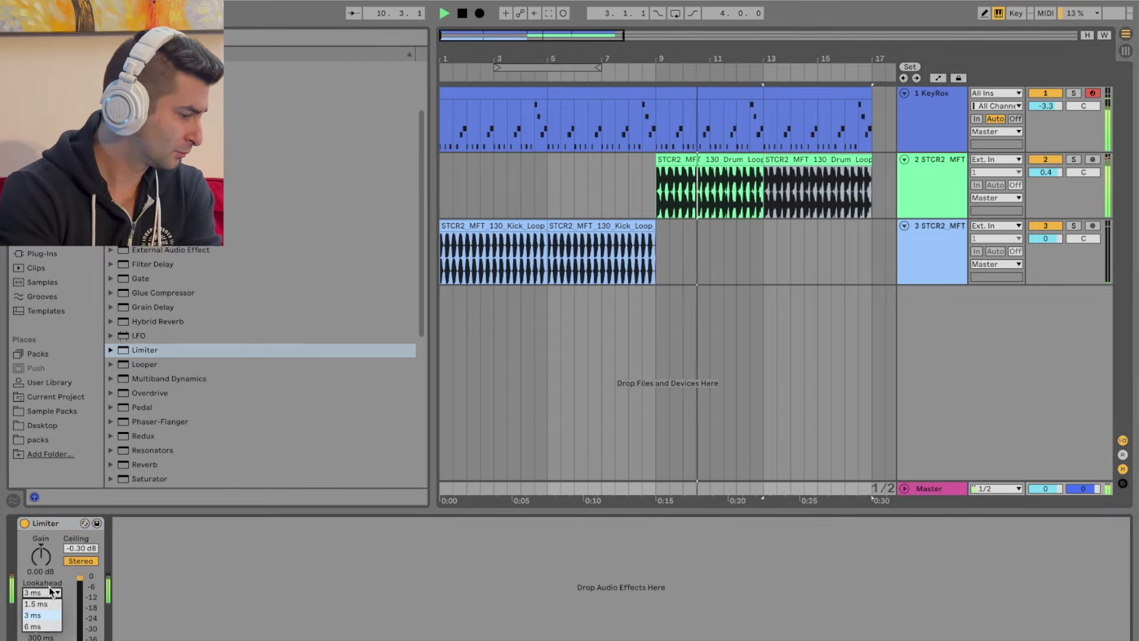
{"action": "left_click", "coordinate": [44, 626]}
- Check the drum loop track's Tuner during playback and raise the KeyRox track volume to -2.1 dB
{"action": "left_click", "coordinate": [939, 174]}
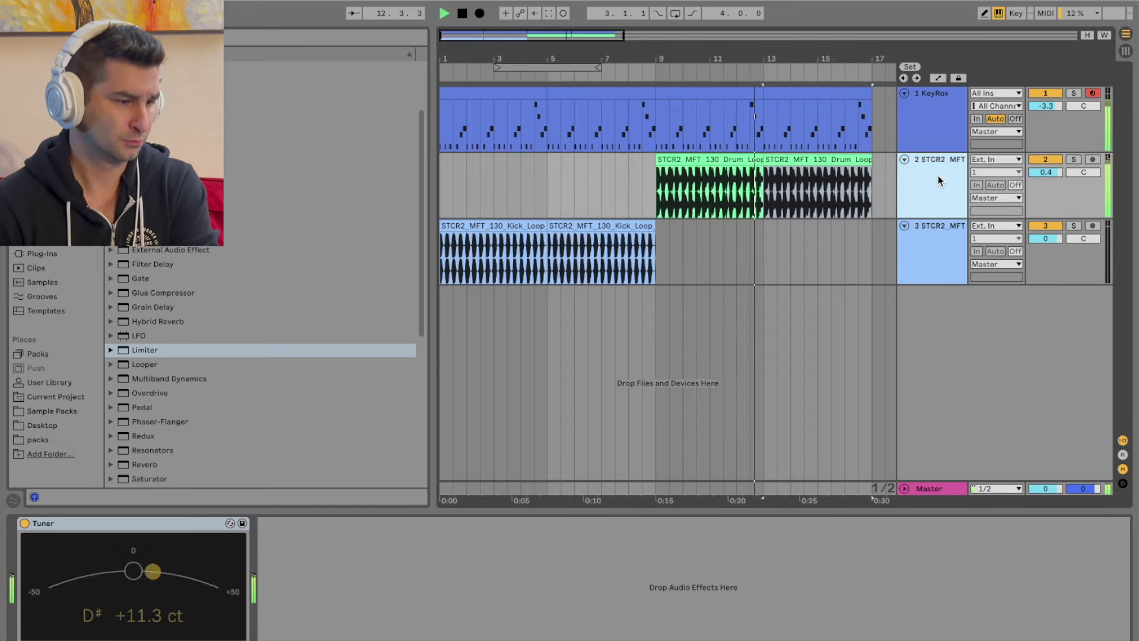
{"action": "left_click", "coordinate": [937, 119]}
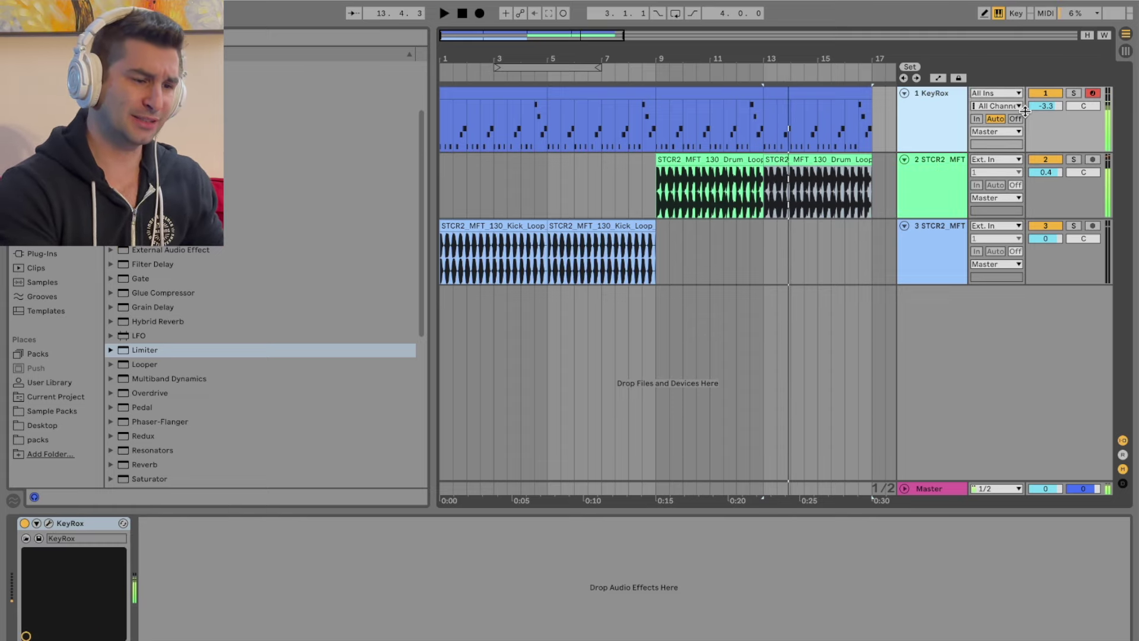
{"action": "left_click", "coordinate": [920, 122]}
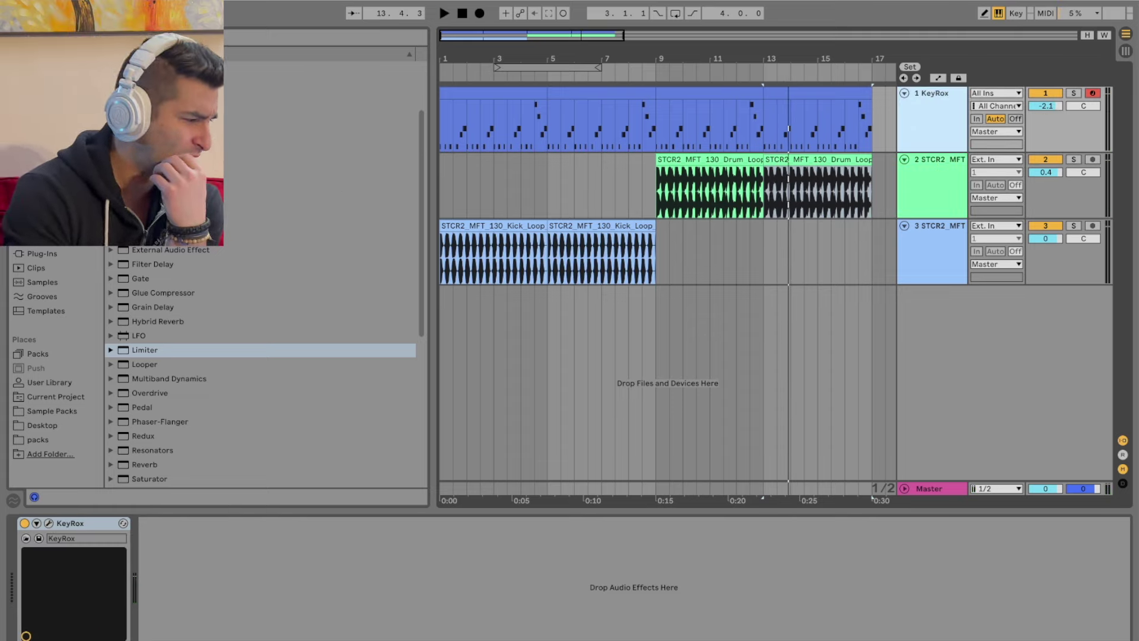
- Insert Ozone Imager 2 on the KeyRox track and briefly play the arrangement through it
{"action": "left_click", "coordinate": [65, 256]}
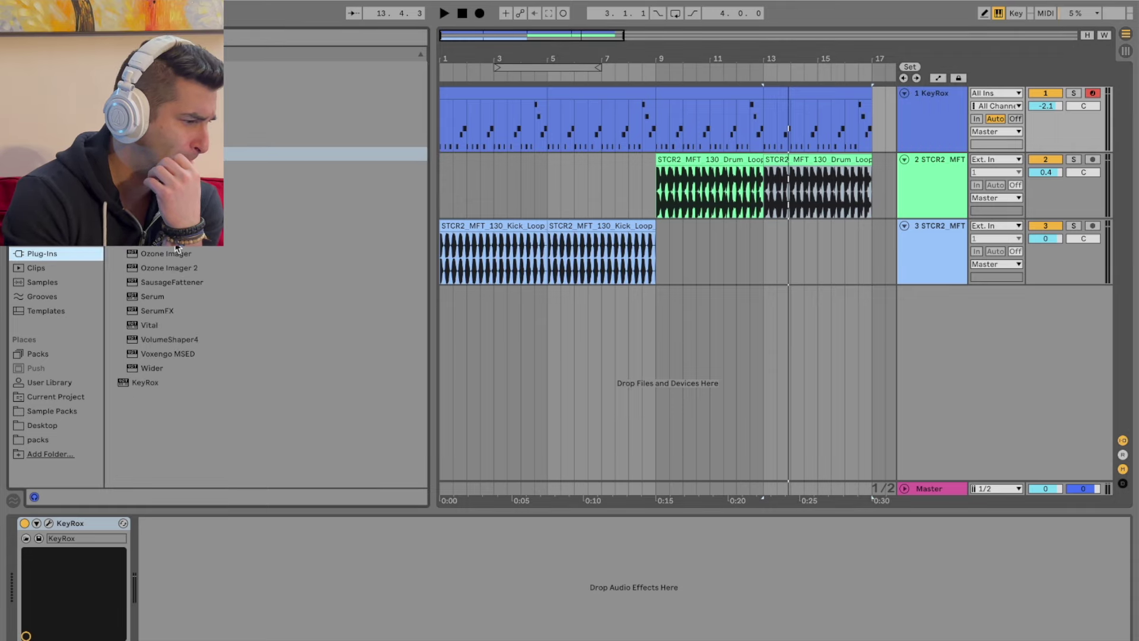
{"action": "left_click", "coordinate": [181, 269]}
{"action": "double_click", "coordinate": [181, 268]}
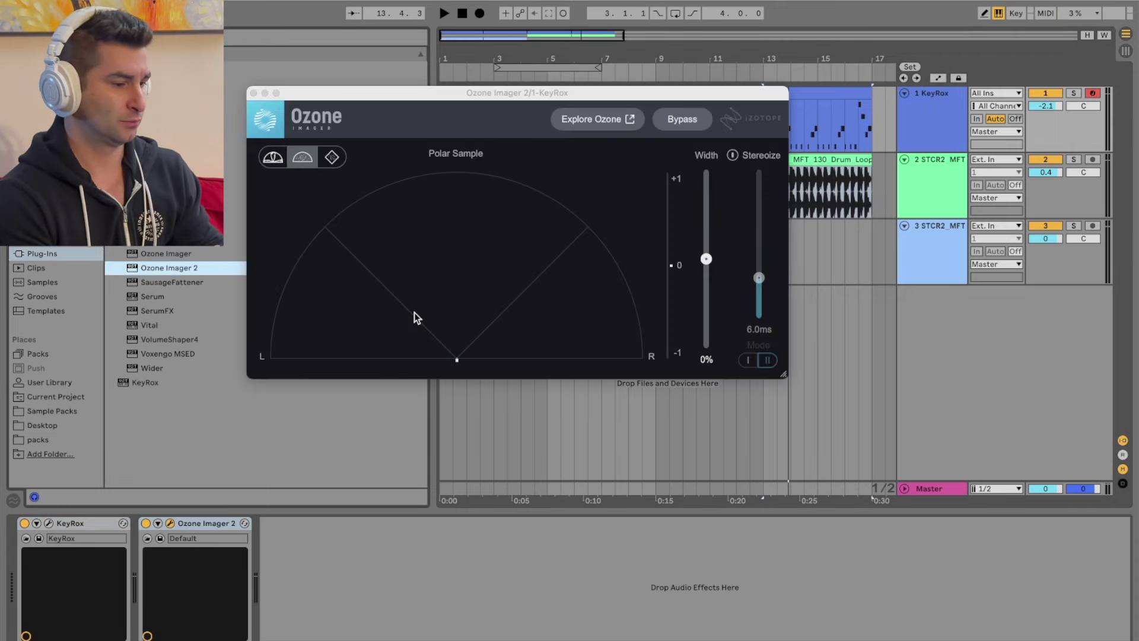
{"action": "key", "text": "space"}
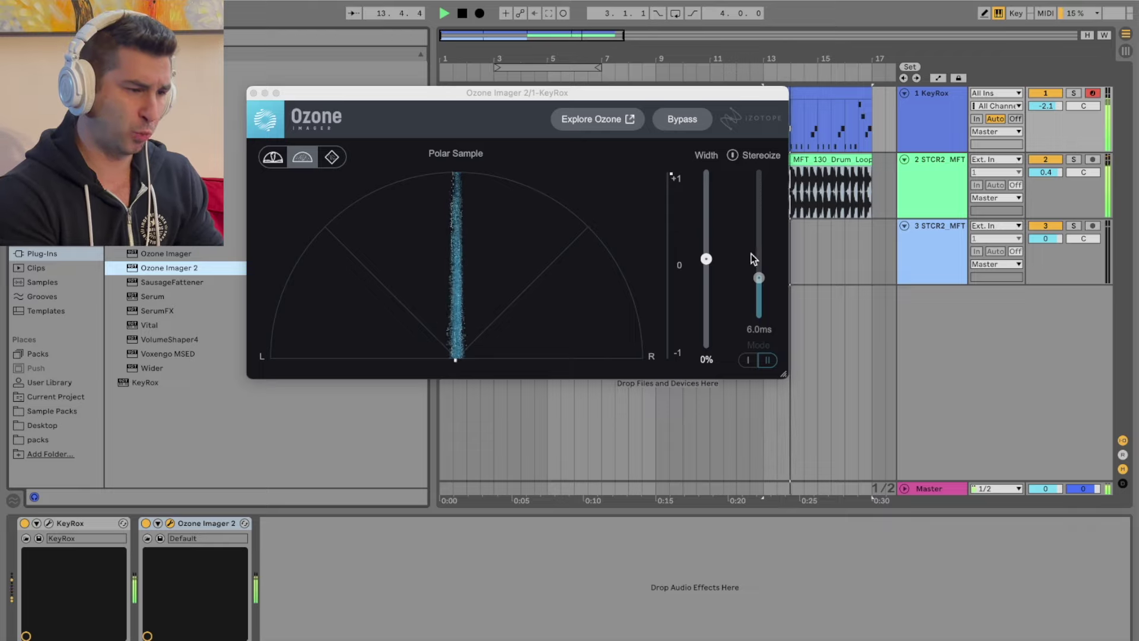
{"action": "key", "text": "space"}
- Enable Stereoize in Ozone Imager 2 at 16.3 ms in Mode I, and raise the Width to 32%
{"action": "left_click", "coordinate": [730, 156]}
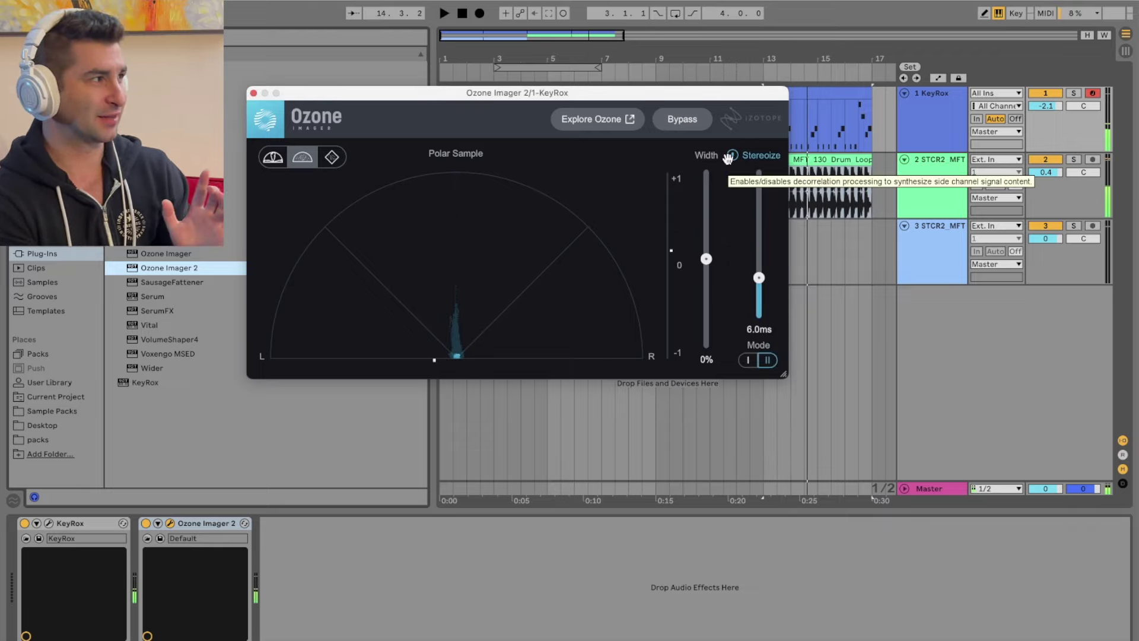
{"action": "left_click_drag", "start_coordinate": [760, 279], "coordinate": [759, 201]}
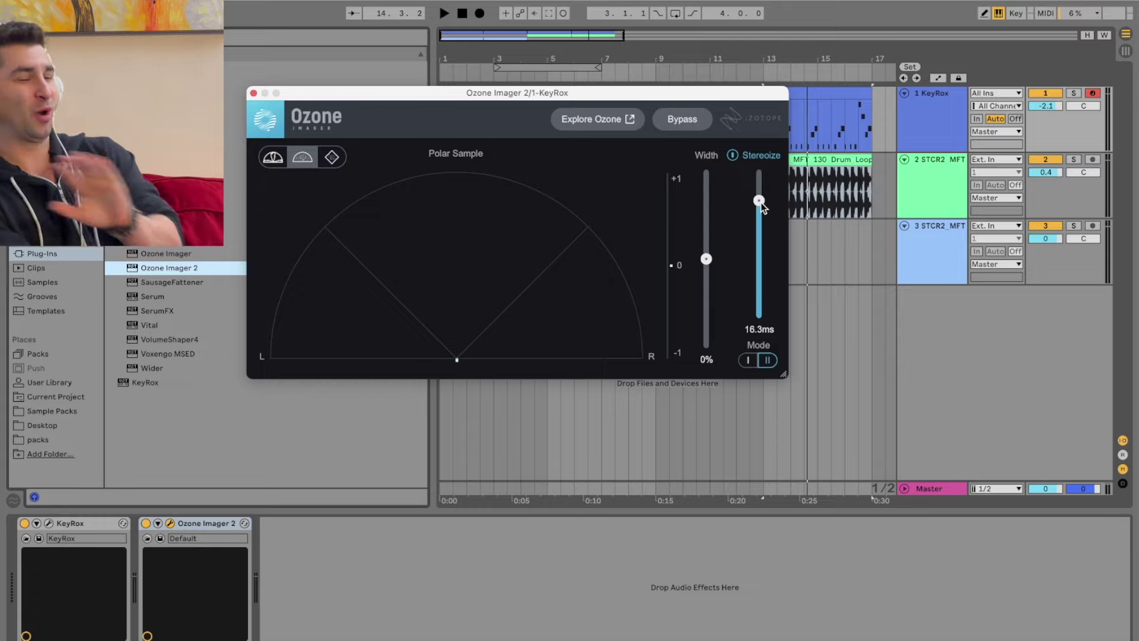
{"action": "key", "text": "space"}
{"action": "left_click", "coordinate": [748, 359]}
{"action": "left_click_drag", "start_coordinate": [706, 260], "coordinate": [704, 232]}
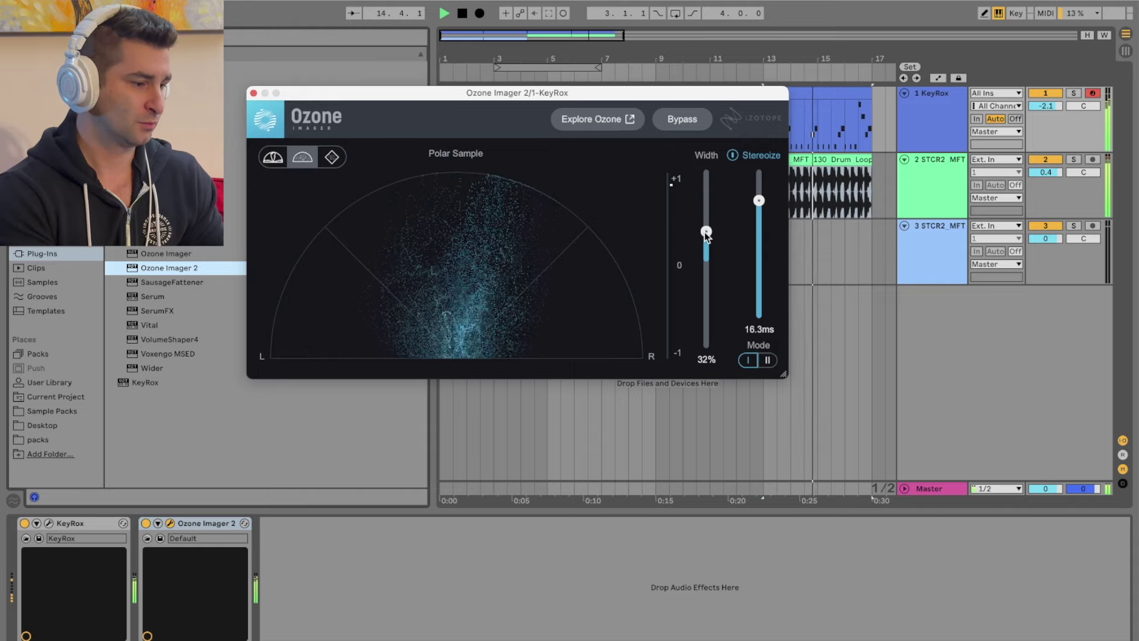
{"action": "left_click", "coordinate": [254, 93]}
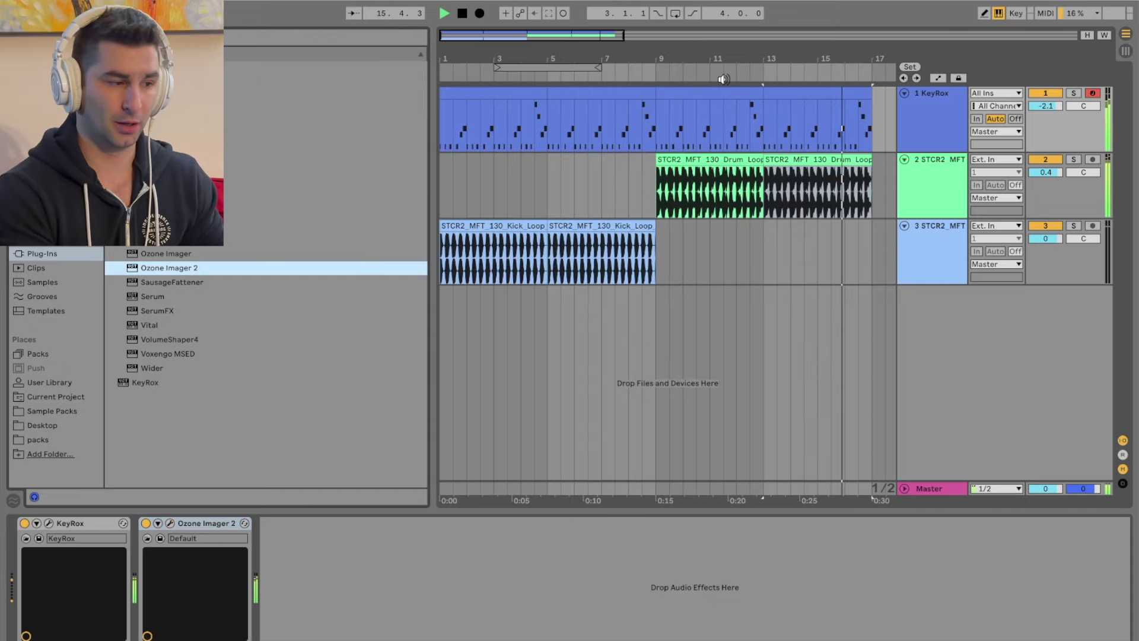
- Insert LaPetiteExcite on the KeyRox track and raise its High amount while the arrangement plays from the start
{"action": "double_click", "coordinate": [462, 13]}
{"action": "left_click", "coordinate": [444, 13]}
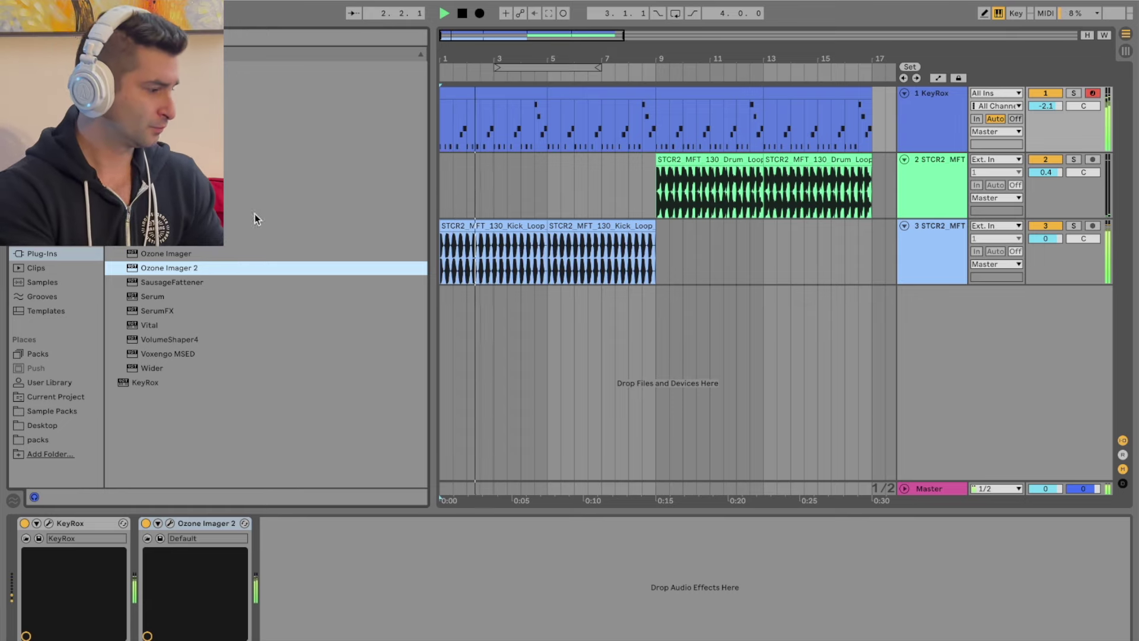
{"action": "left_click", "coordinate": [47, 210]}
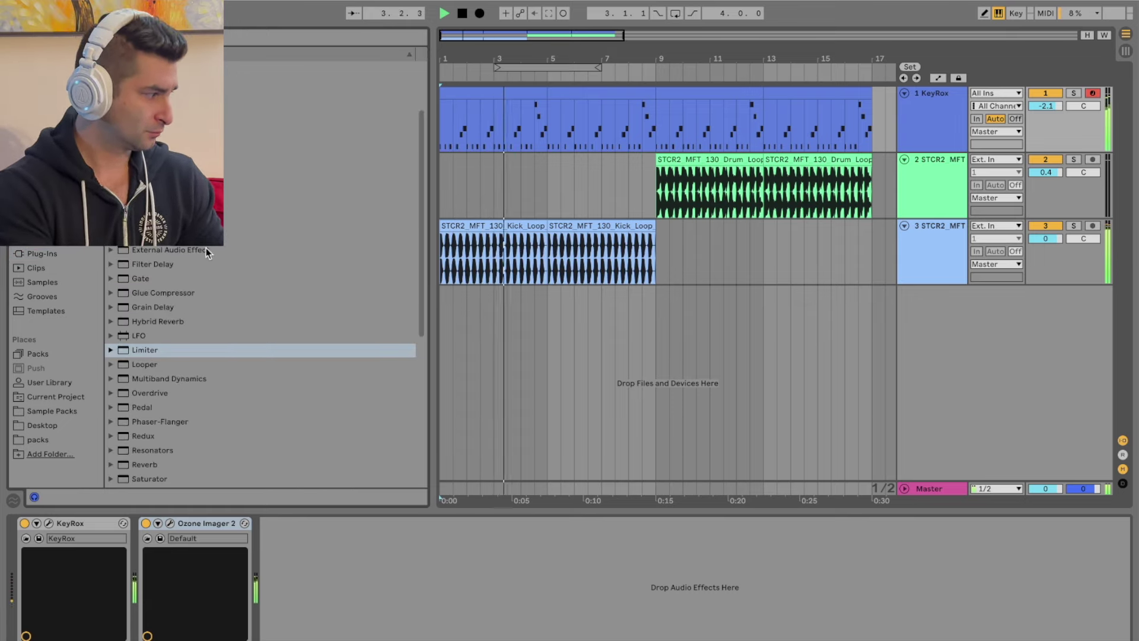
{"action": "left_click", "coordinate": [47, 254]}
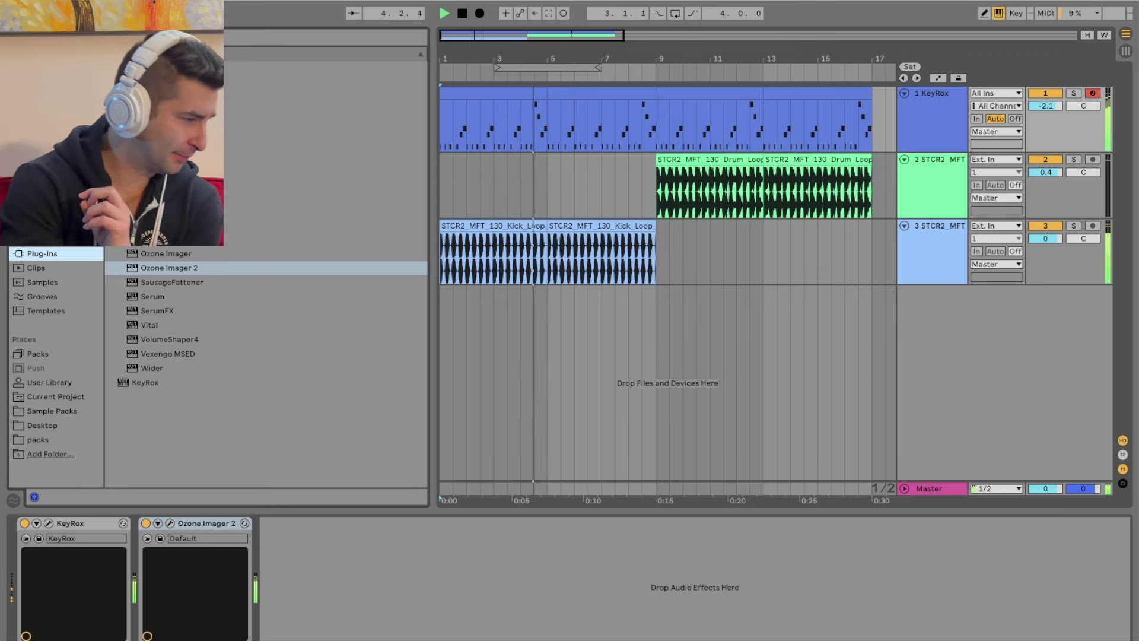
{"action": "double_click", "coordinate": [172, 196]}
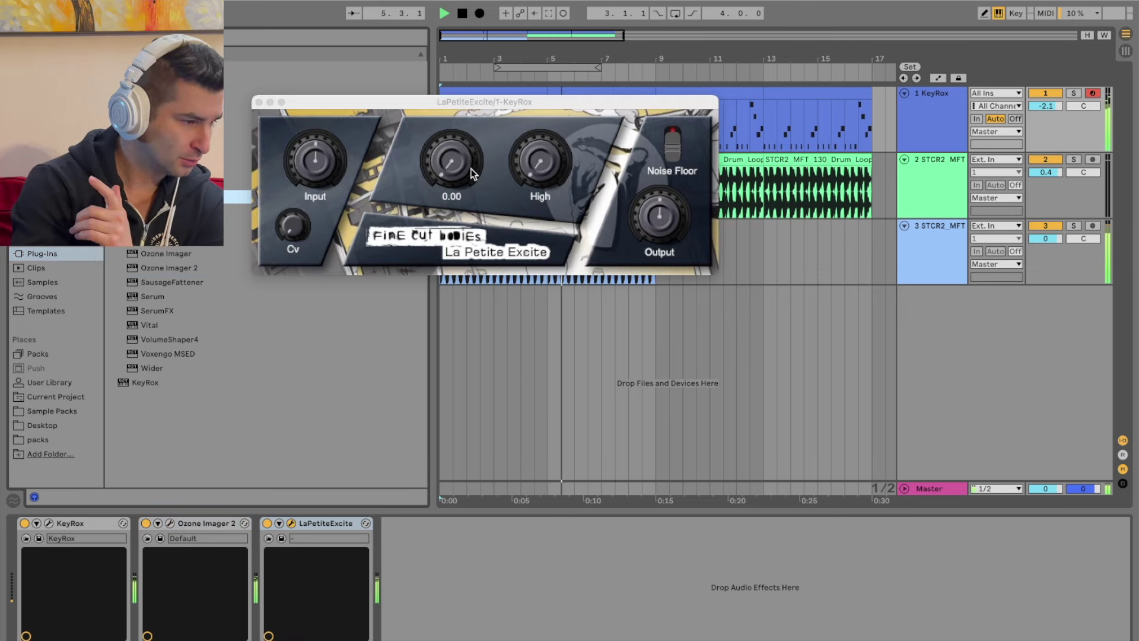
{"action": "left_click_drag", "start_coordinate": [551, 164], "coordinate": [547, 127]}
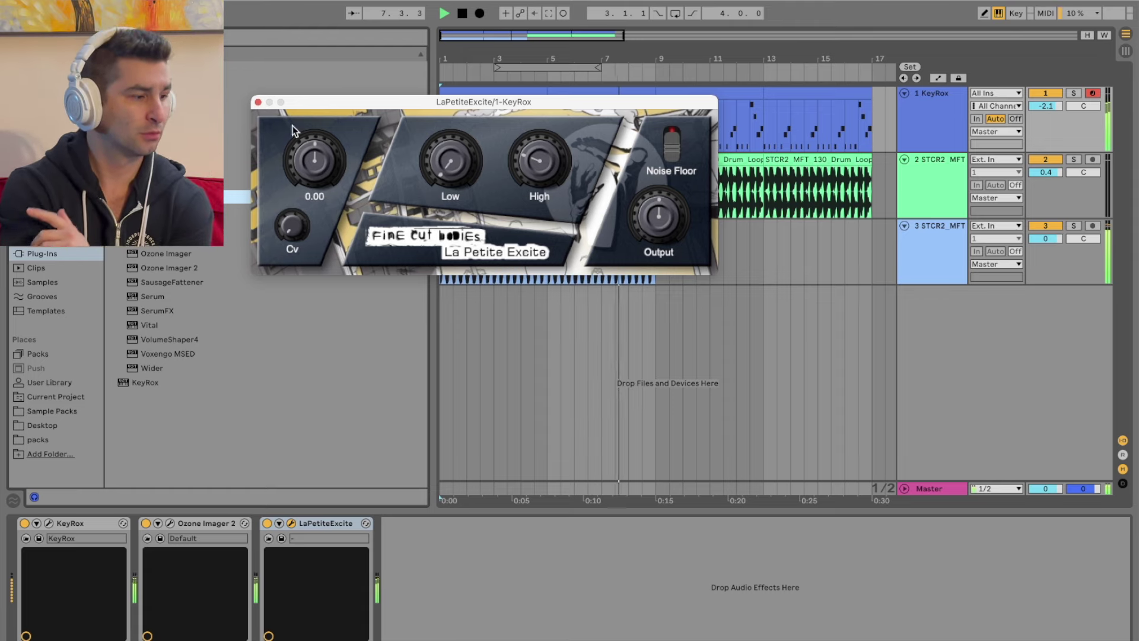
{"action": "left_click", "coordinate": [258, 102]}
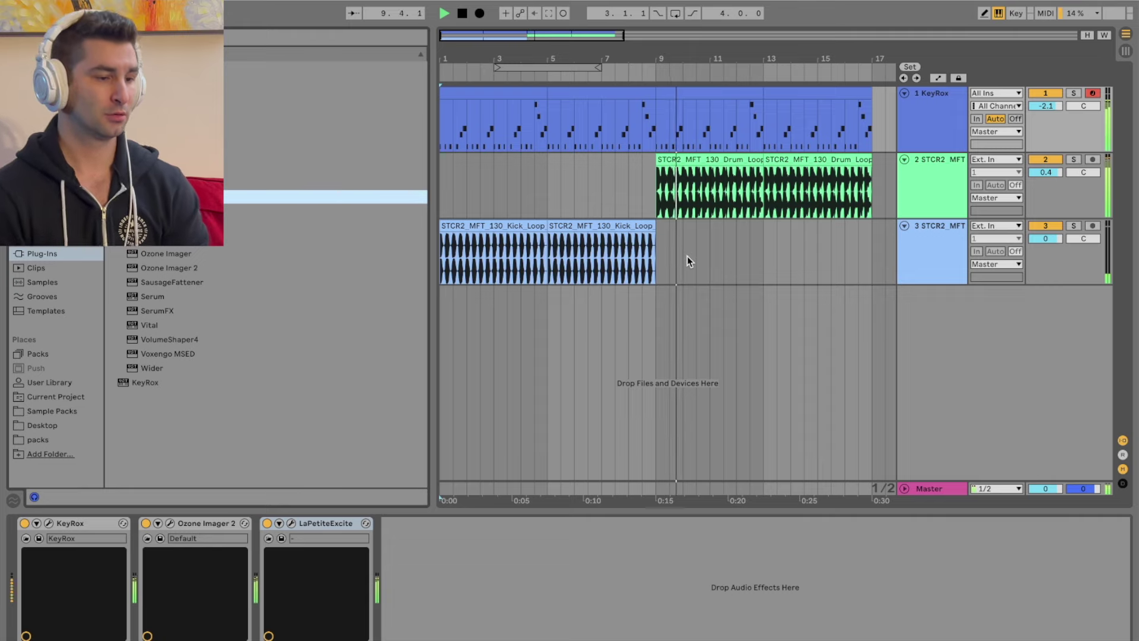
{"action": "left_click", "coordinate": [927, 133]}
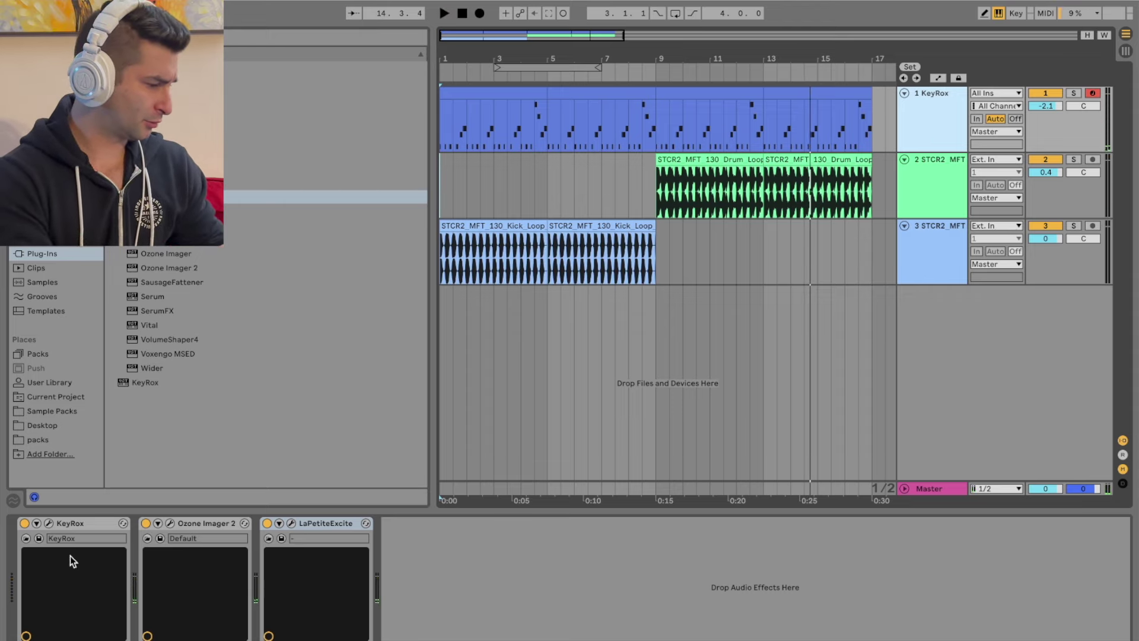
- Copy the KeyRox instrument onto a new MIDI track below the kick loop track
{"action": "left_click", "coordinate": [73, 520]}
{"action": "left_click", "coordinate": [936, 254]}
{"action": "right_click", "coordinate": [933, 259]}
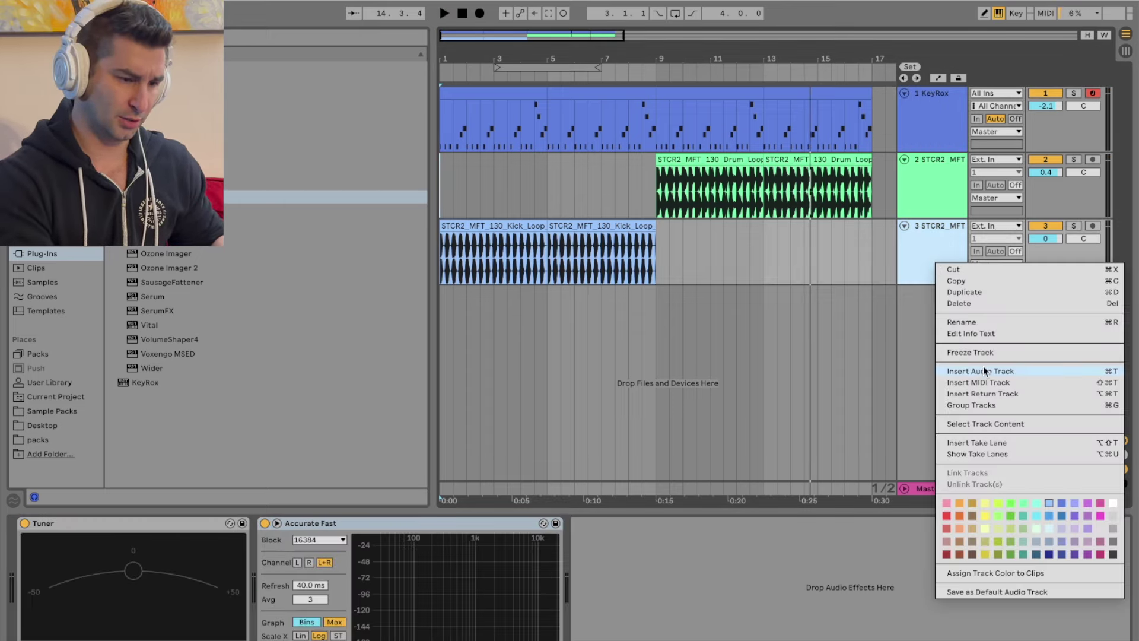
{"action": "left_click", "coordinate": [977, 380]}
{"action": "left_click", "coordinate": [730, 595]}
{"action": "key", "text": "ctrl+v"}
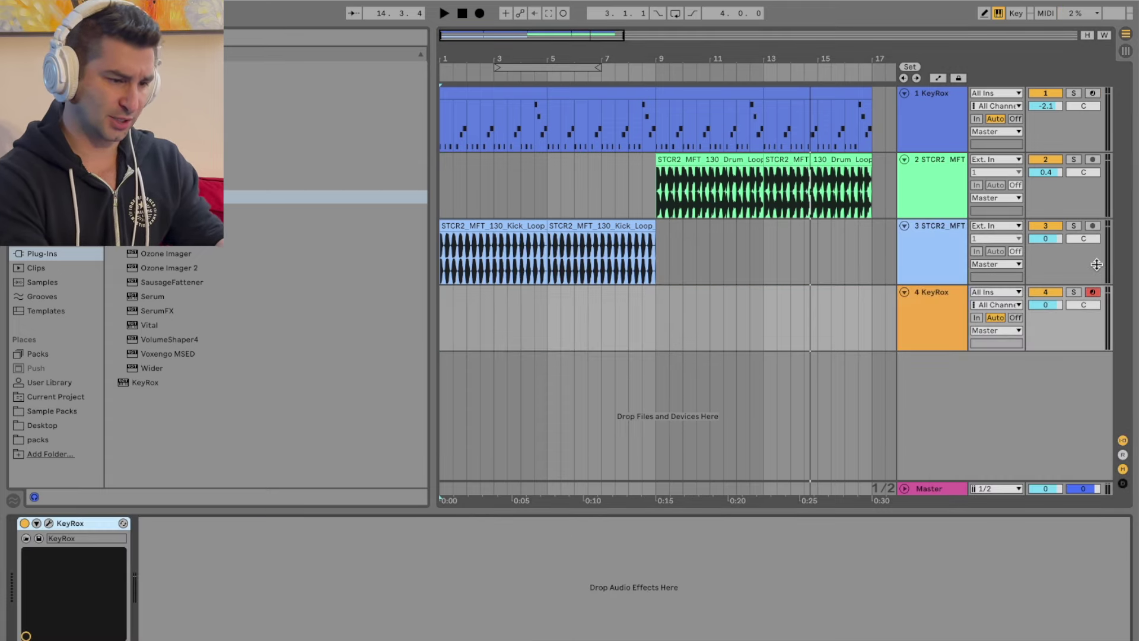
- Audition the KEY PIANO CLASSIC preset in the new track's KeyRox with the other three tracks muted
{"action": "left_click", "coordinate": [1052, 227]}
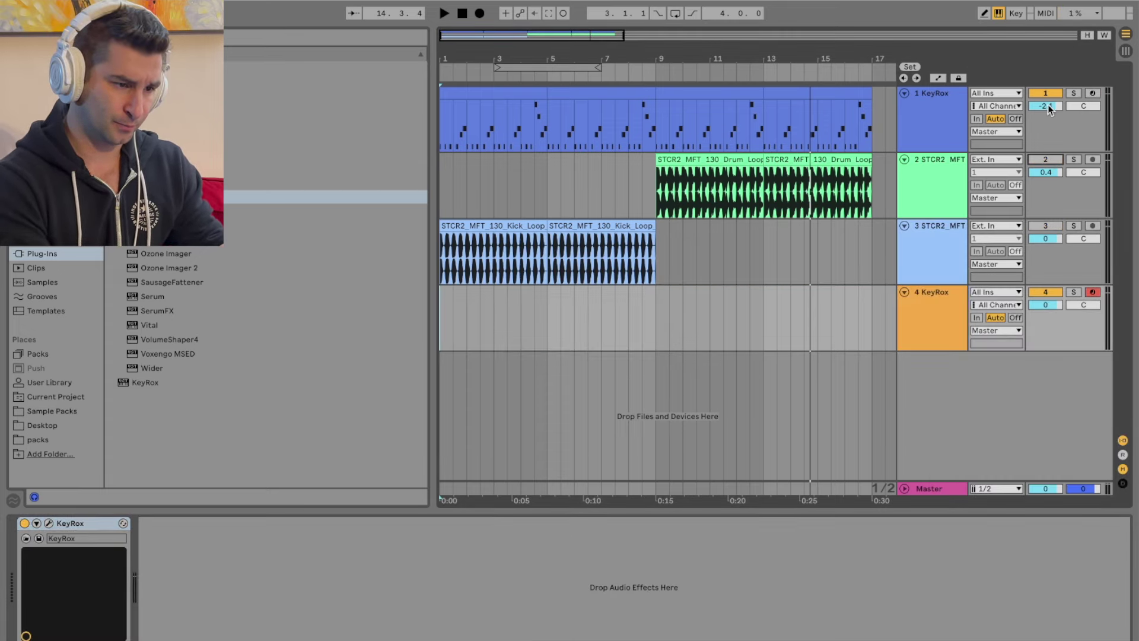
{"action": "left_click", "coordinate": [932, 339]}
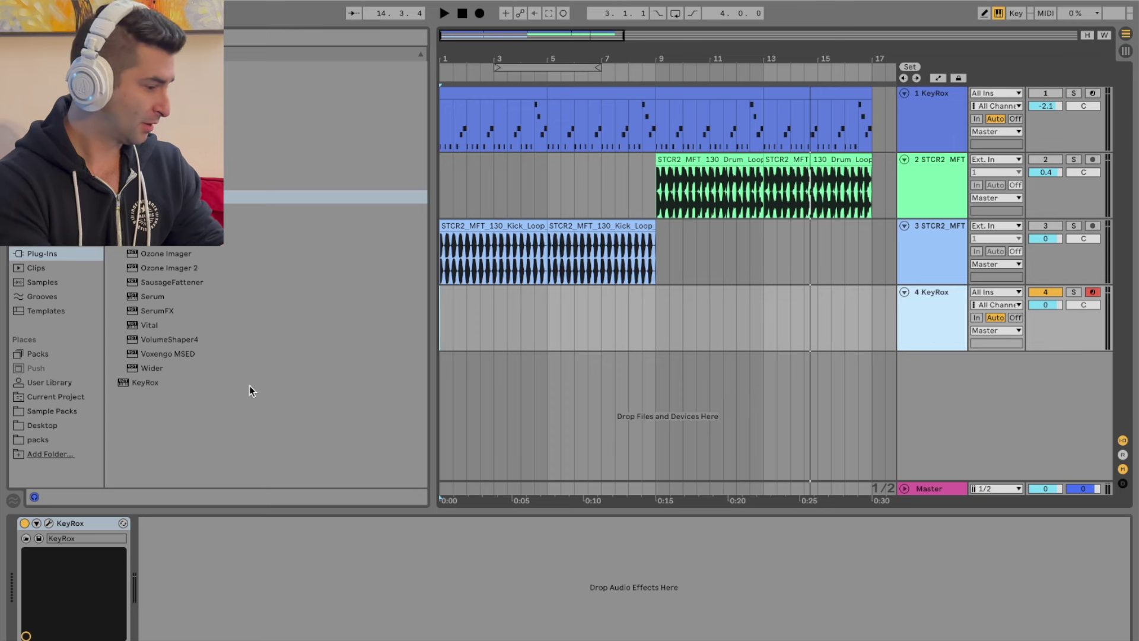
{"action": "left_click", "coordinate": [49, 523]}
{"action": "left_click", "coordinate": [599, 289]}
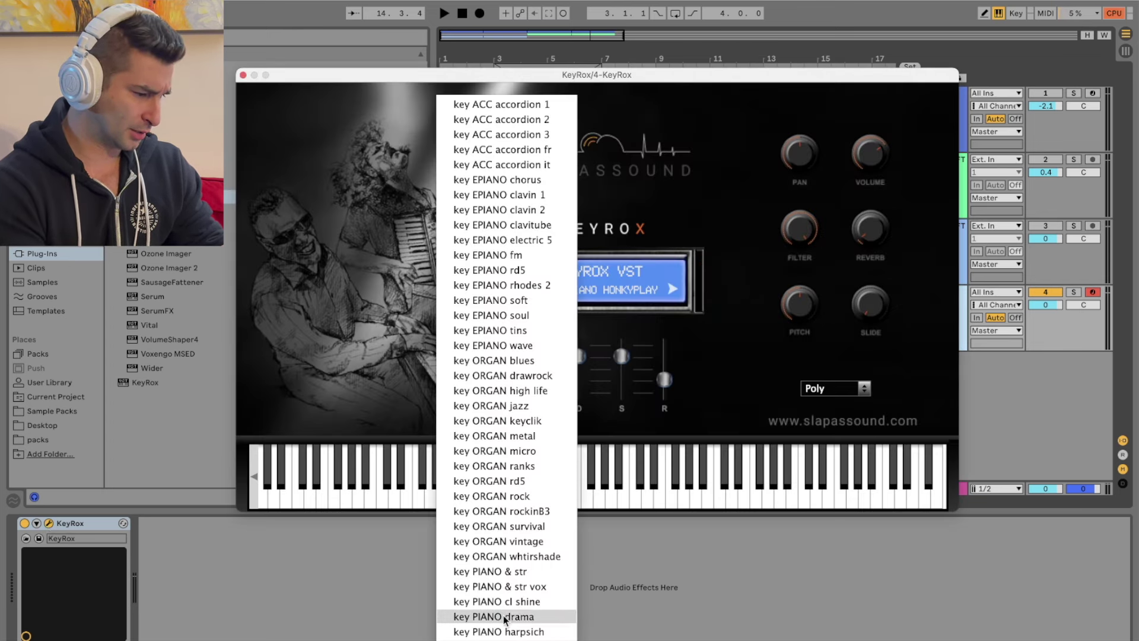
{"action": "left_click", "coordinate": [648, 194]}
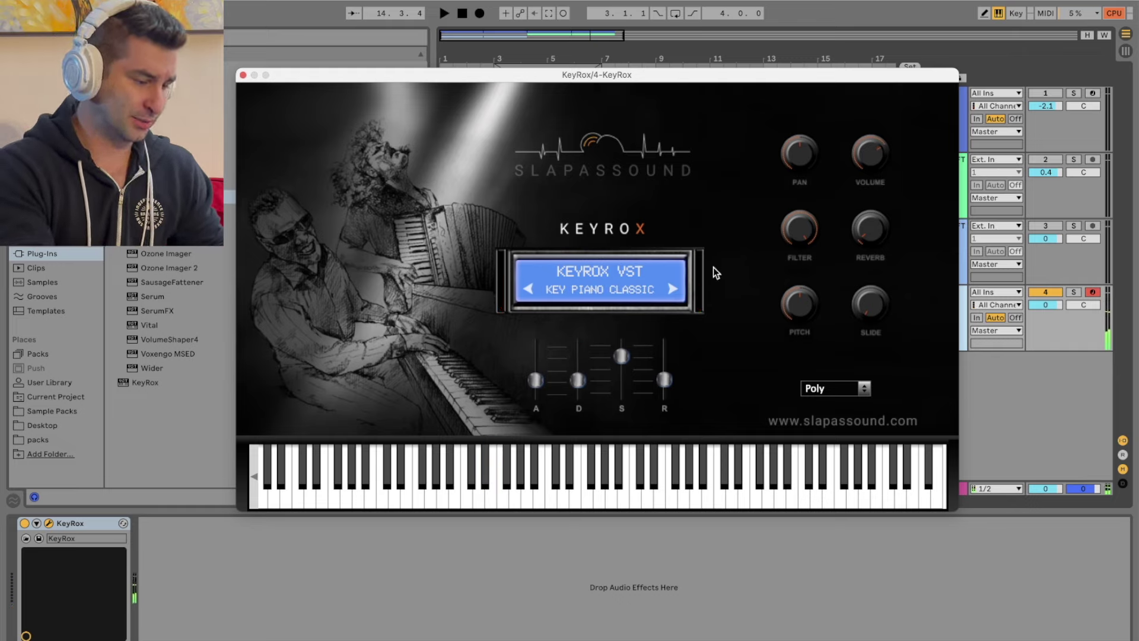
{"action": "key", "text": "a"}
{"action": "key", "text": "d"}
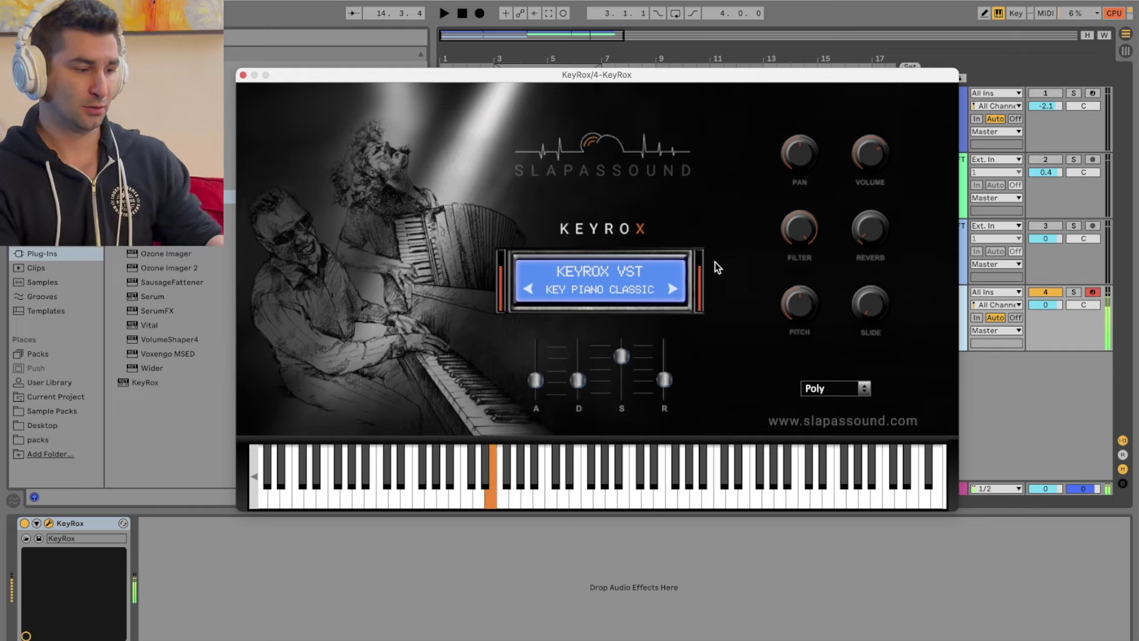
{"action": "left_click", "coordinate": [242, 75]}
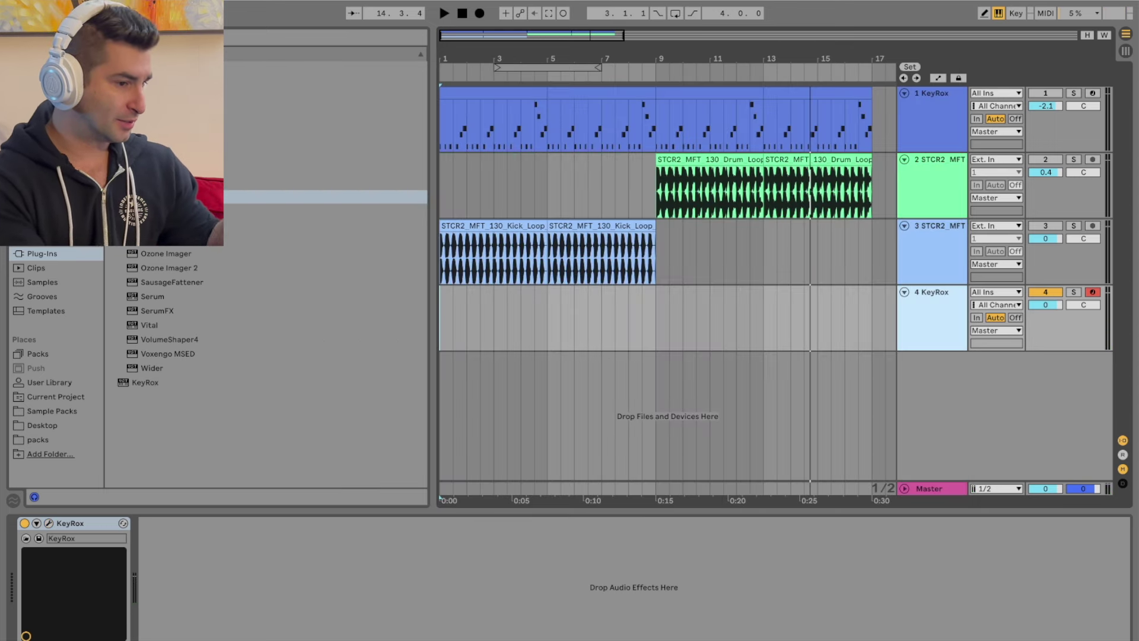
- Load the KEY PIANO CLASSIC preset in the first track's KeyRox and start playback
{"action": "left_click", "coordinate": [920, 102]}
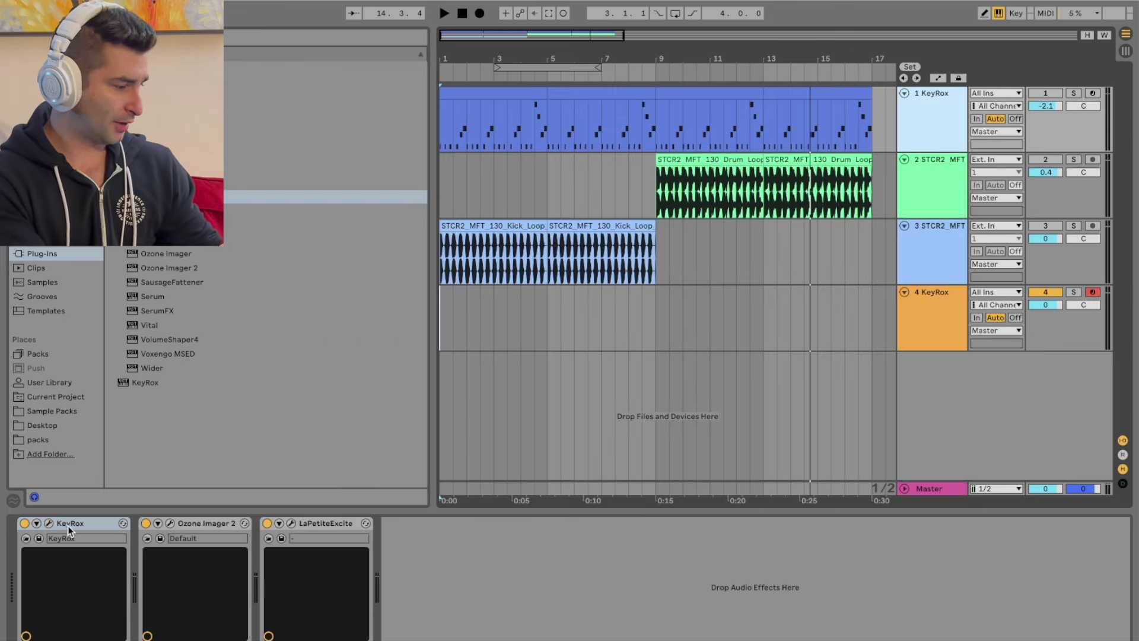
{"action": "left_click", "coordinate": [50, 524]}
{"action": "left_click", "coordinate": [601, 295]}
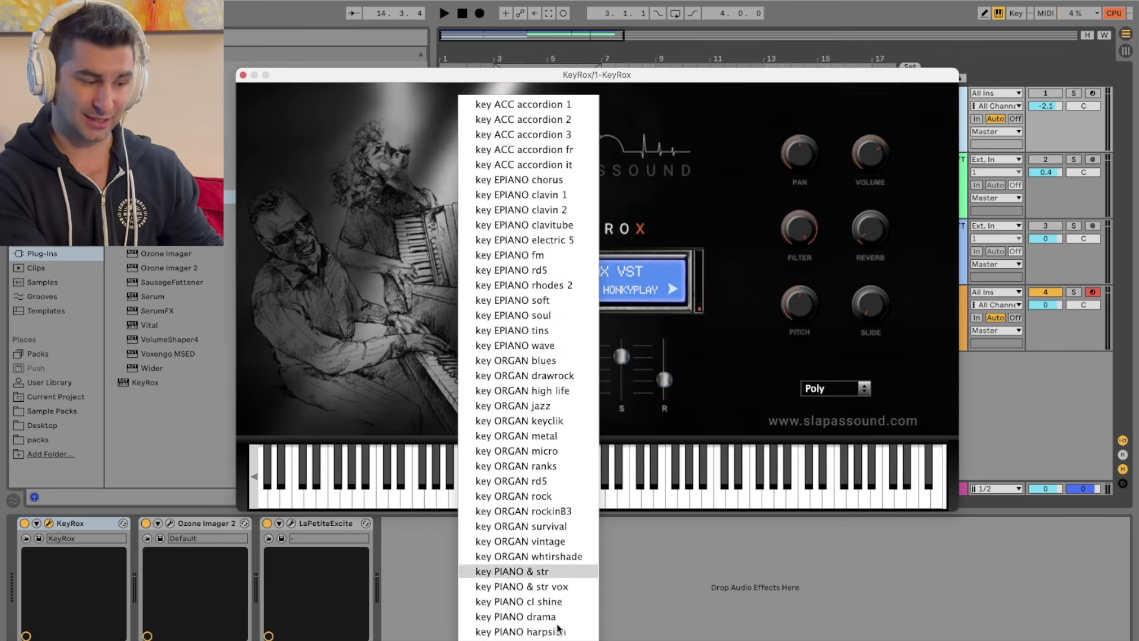
{"action": "left_click", "coordinate": [522, 610]}
{"action": "key", "text": "space"}
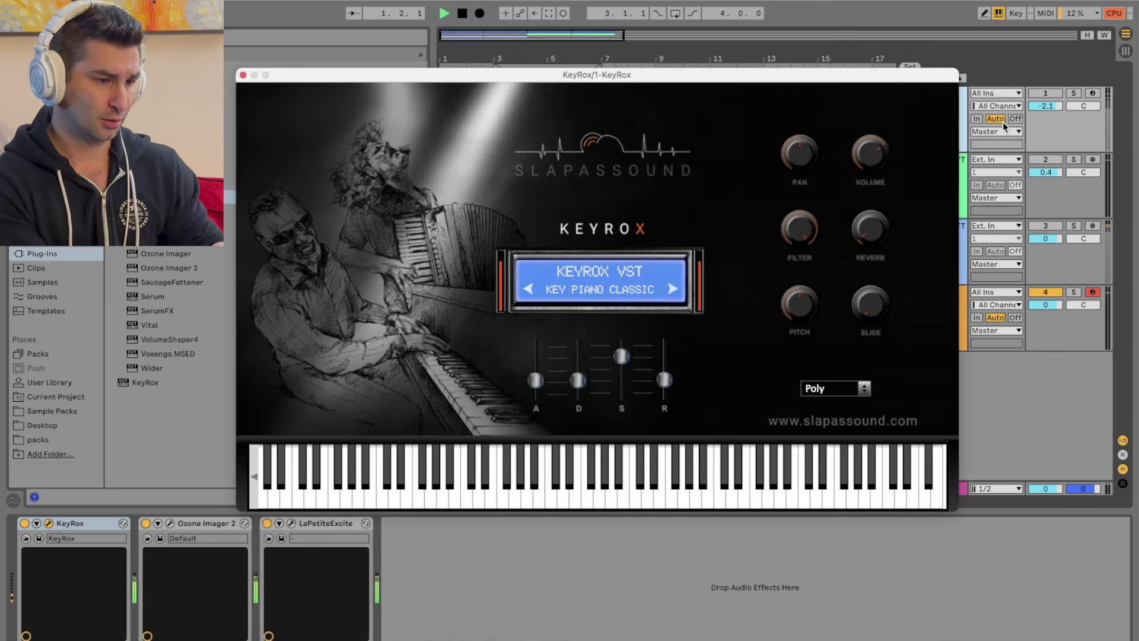
{"action": "left_click_drag", "start_coordinate": [868, 83], "coordinate": [725, 126]}
- Delete the second KeyRox track, and unmute the remaining tracks to play the arrangement
{"action": "left_click", "coordinate": [1048, 292]}
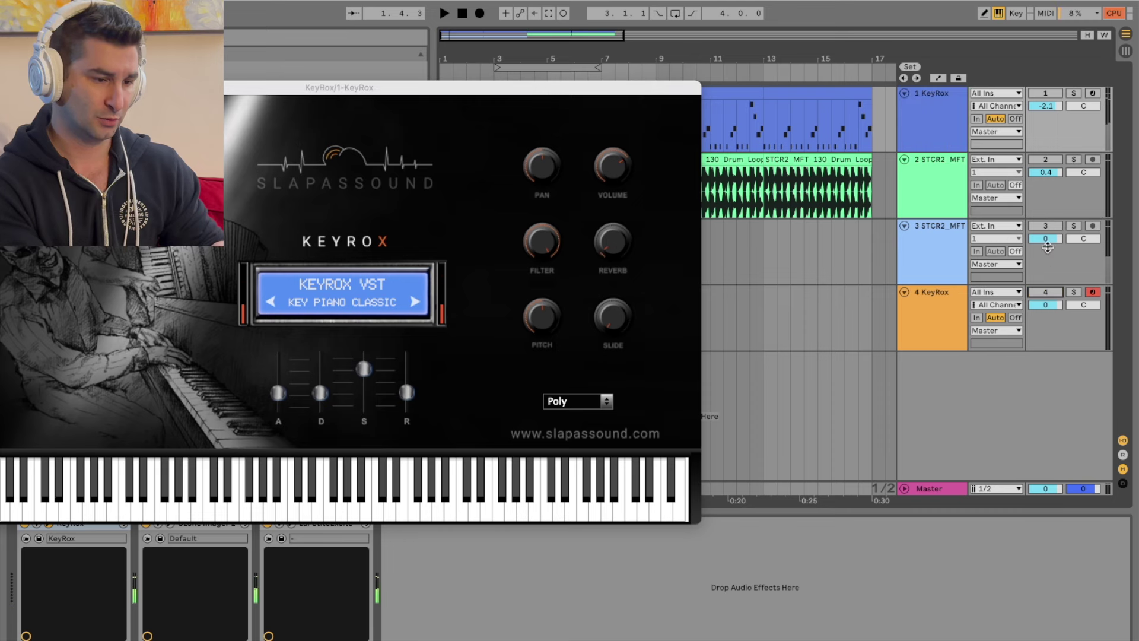
{"action": "key", "text": "Delete"}
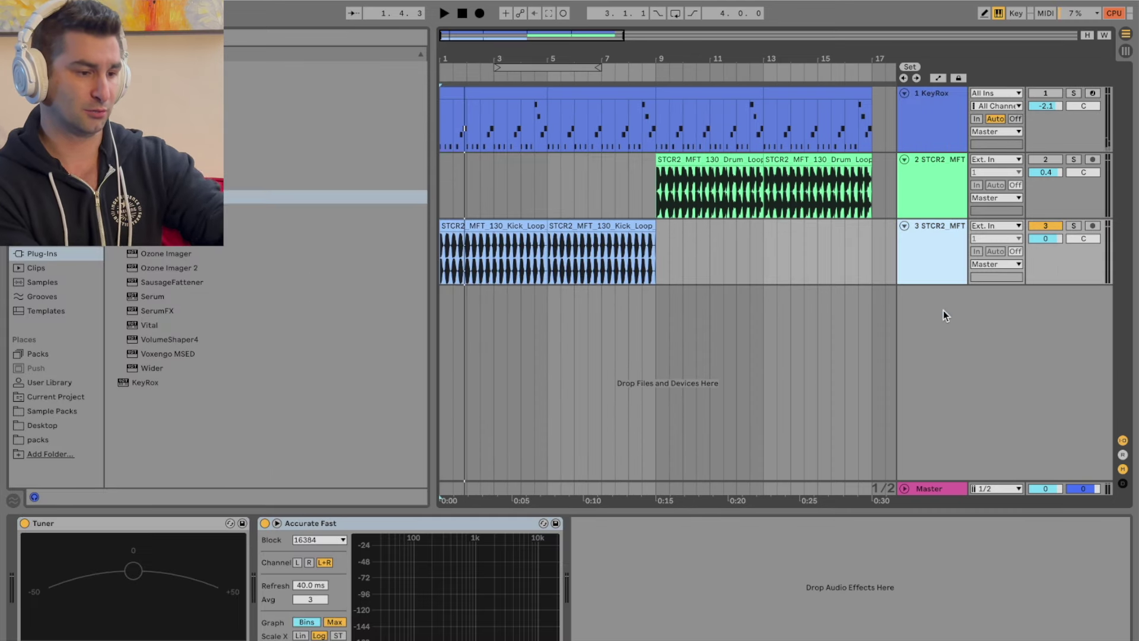
{"action": "left_click", "coordinate": [1046, 153]}
{"action": "left_click", "coordinate": [1046, 93]}
{"action": "key", "text": "space"}
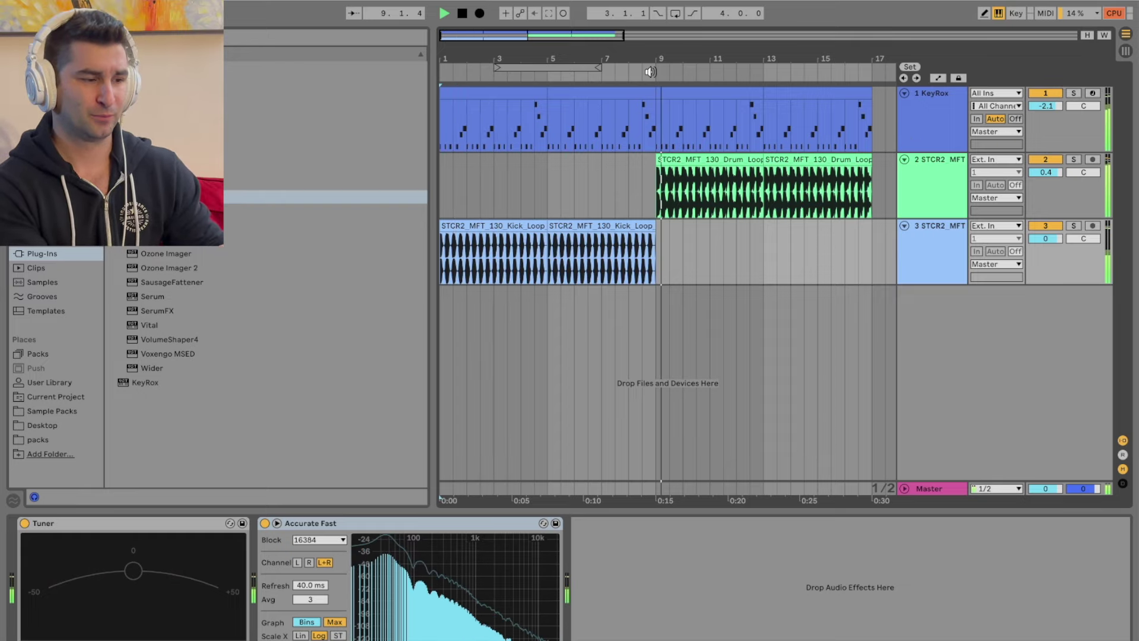
- Switch the first track's KeyRox back to the KEY PIANO HONKYPLAY preset and listen to the arrangement, including the section from bar 9
{"action": "left_click", "coordinate": [946, 123]}
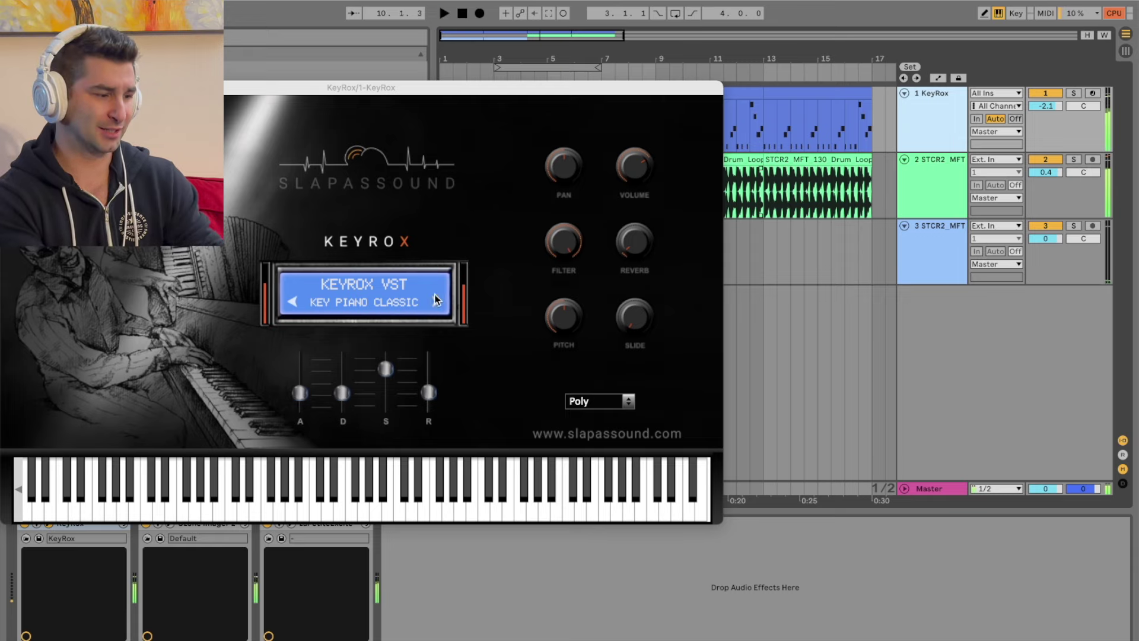
{"action": "left_click", "coordinate": [293, 304]}
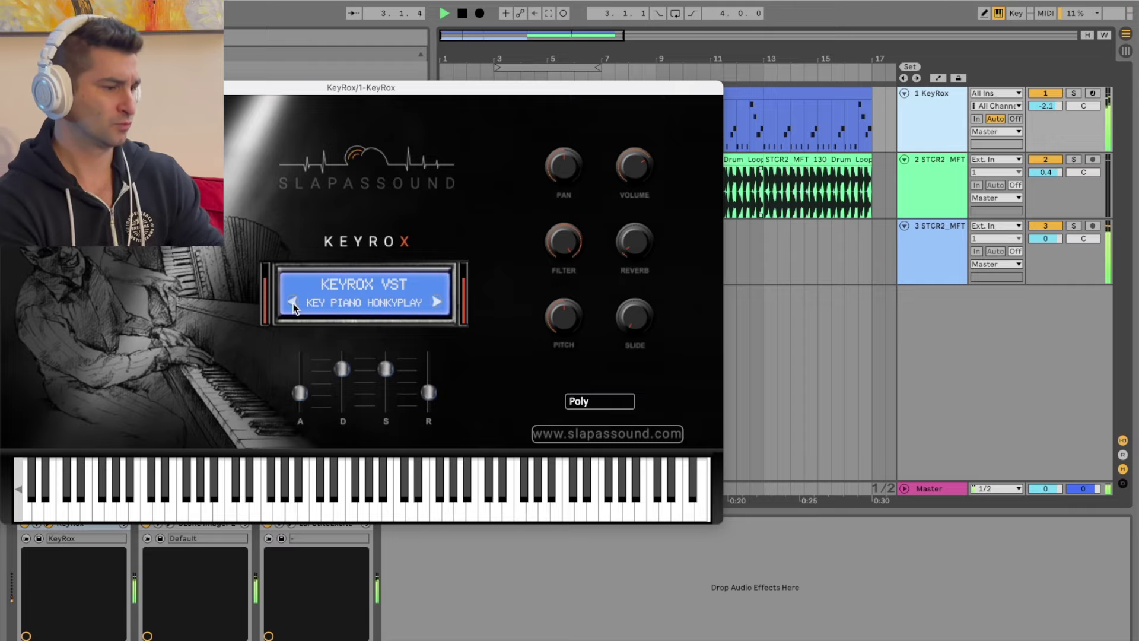
{"action": "left_click_drag", "start_coordinate": [395, 92], "coordinate": [395, 92]}
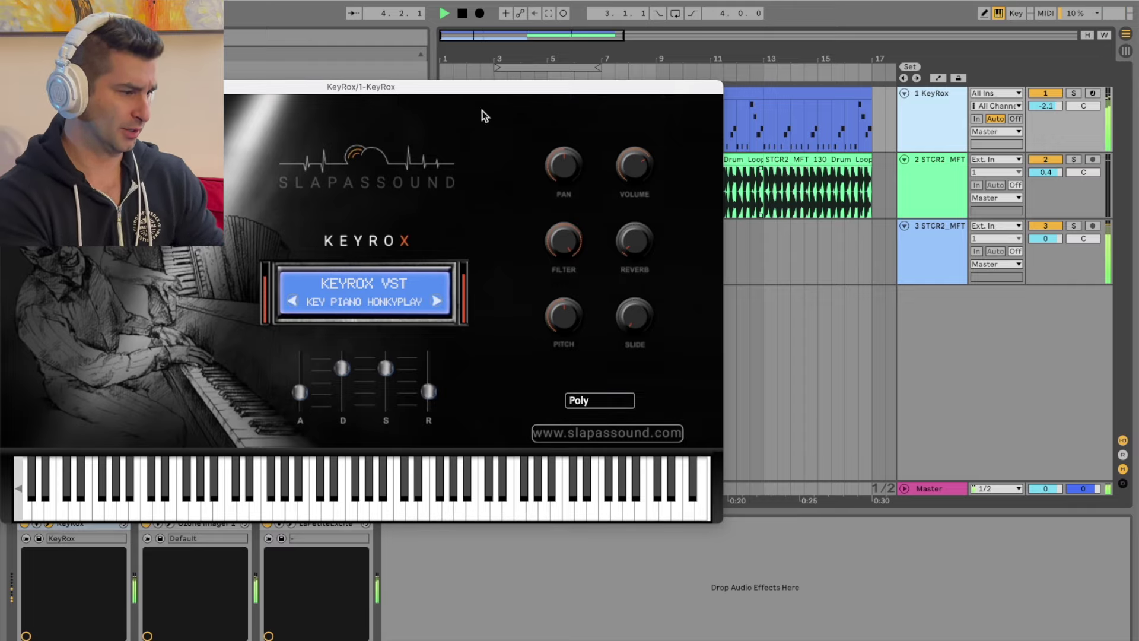
{"action": "left_click_drag", "start_coordinate": [469, 97], "coordinate": [735, 173]}
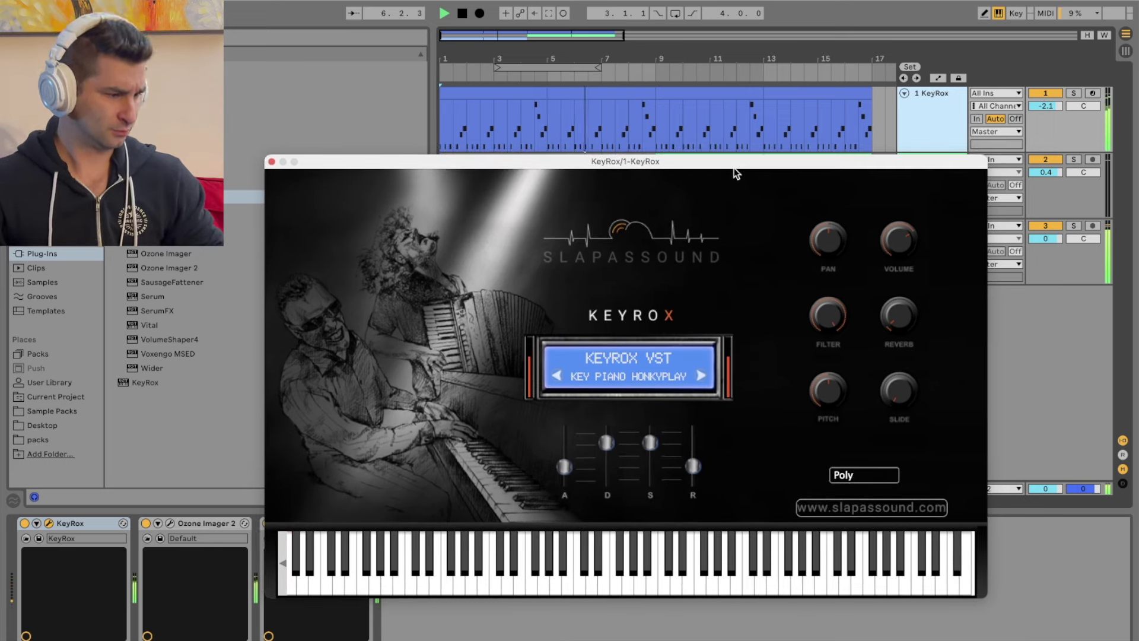
{"action": "left_click", "coordinate": [648, 68]}
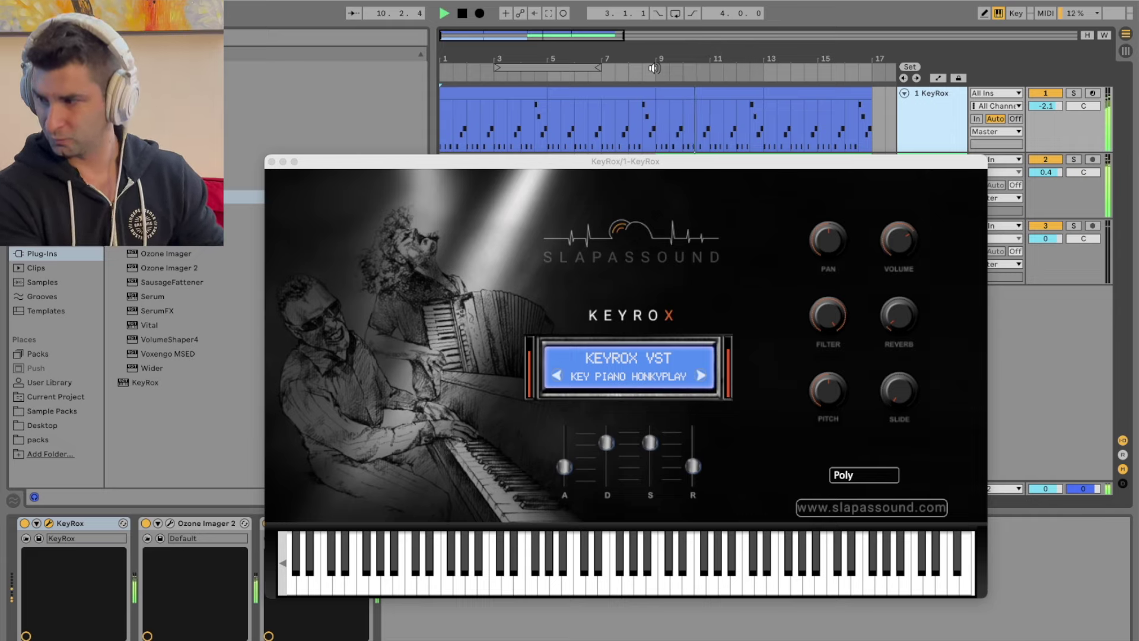
- Stop playback, close the KeyRox window and delete both STCR2_MFT_130 drum loop clips from the second track
{"action": "left_click", "coordinate": [271, 161]}
{"action": "key", "text": "space"}
{"action": "left_click", "coordinate": [802, 159]}
{"action": "key", "text": "Delete"}
{"action": "left_click", "coordinate": [727, 157]}
{"action": "key", "text": "Delete"}
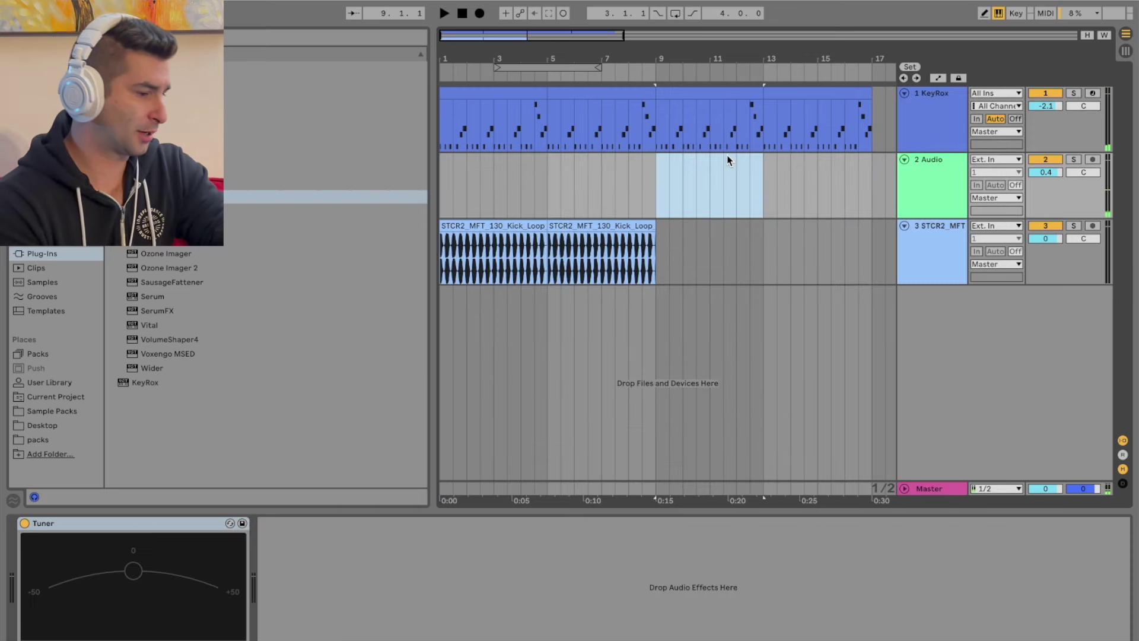
- Place IQ_EC_Drum_Loop_11_110_BPM (F#).wav from the Sample Packs on the second track at bar 9 and duplicate it once
{"action": "left_click", "coordinate": [55, 411]}
{"action": "scroll", "coordinate": [181, 281], "scroll_direction": "up", "scroll_amount": 8}
{"action": "left_click", "coordinate": [111, 227]}
{"action": "left_click", "coordinate": [158, 239]}
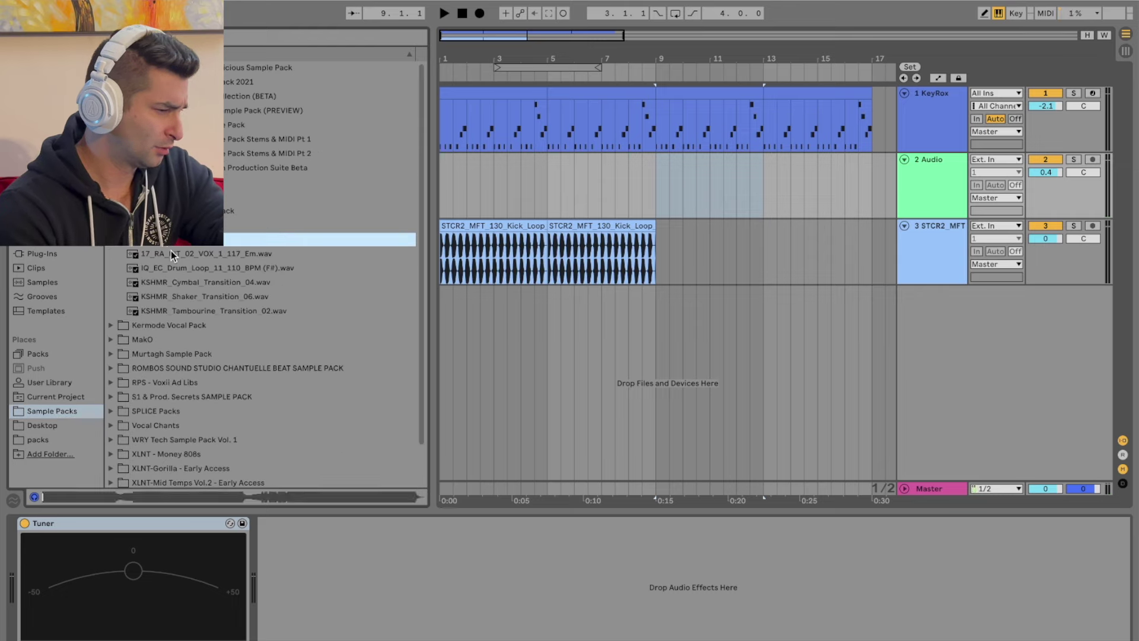
{"action": "left_click", "coordinate": [171, 251]}
{"action": "left_click_drag", "start_coordinate": [186, 268], "coordinate": [660, 204]}
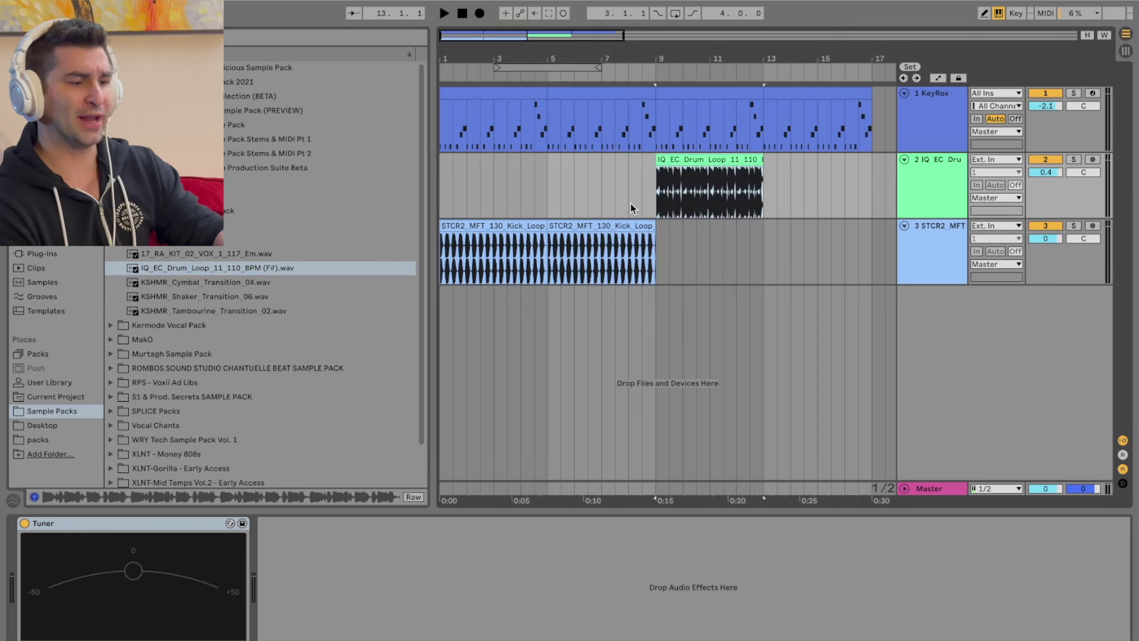
{"action": "key", "text": "ctrl+d"}
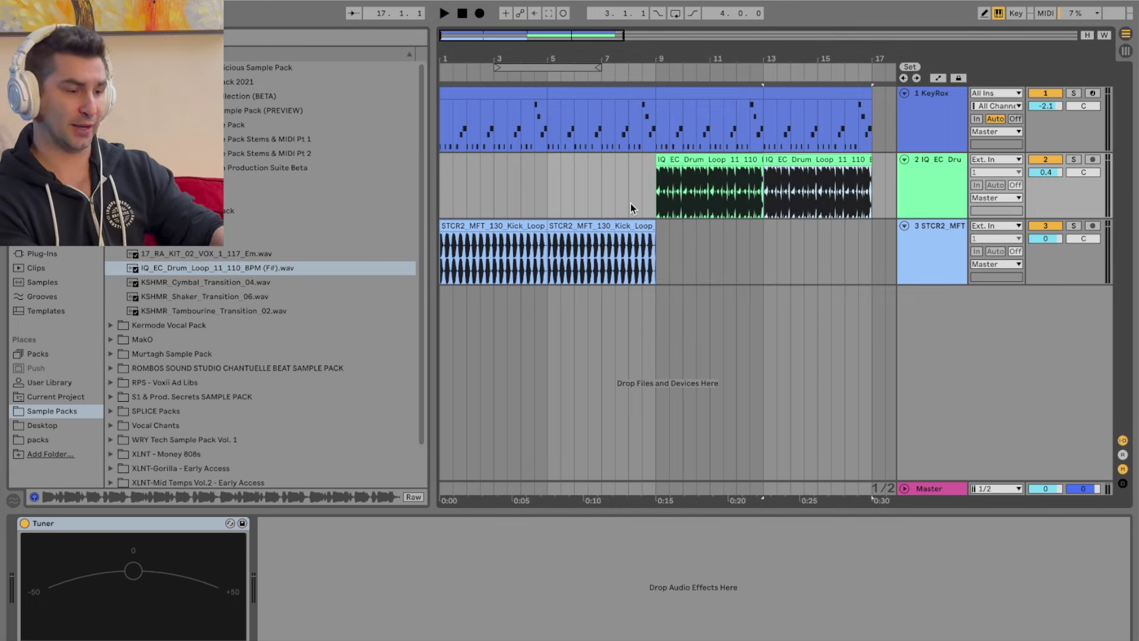
- Play the arrangement through the new drum loop clips and check the loop's pitch in the Tuner
{"action": "left_click", "coordinate": [598, 72]}
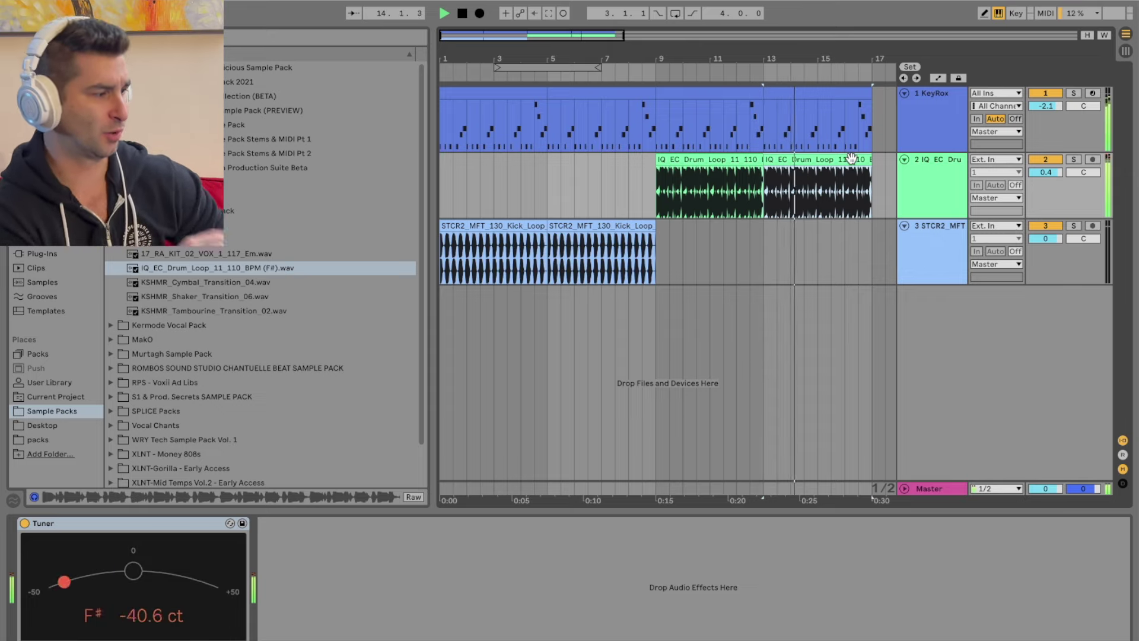
{"action": "left_click_drag", "start_coordinate": [882, 57], "coordinate": [774, 58]}
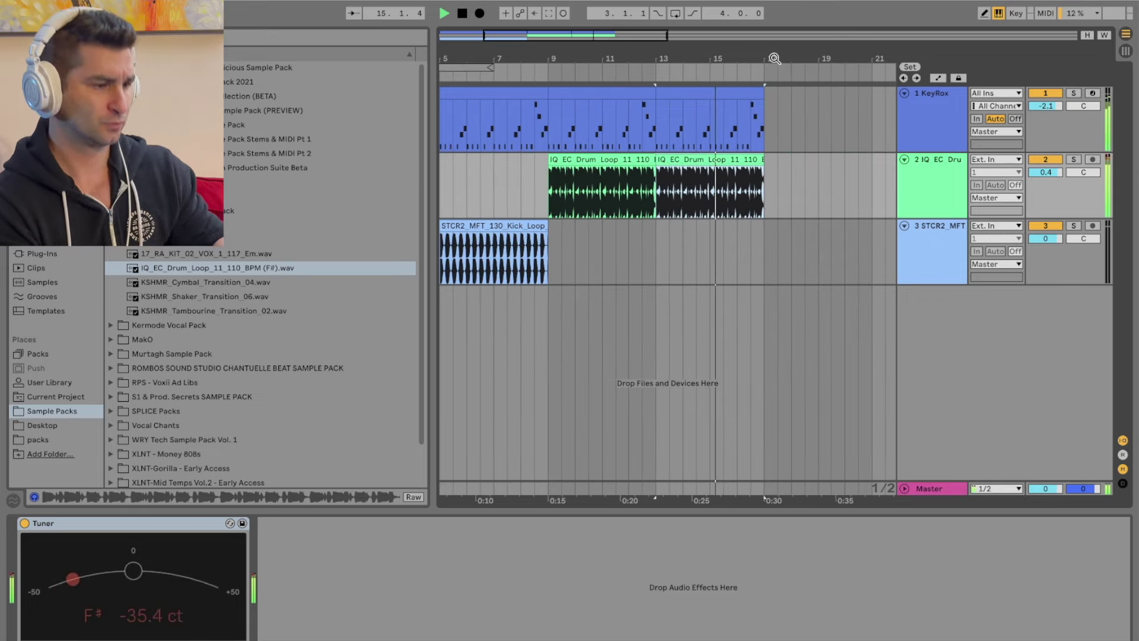